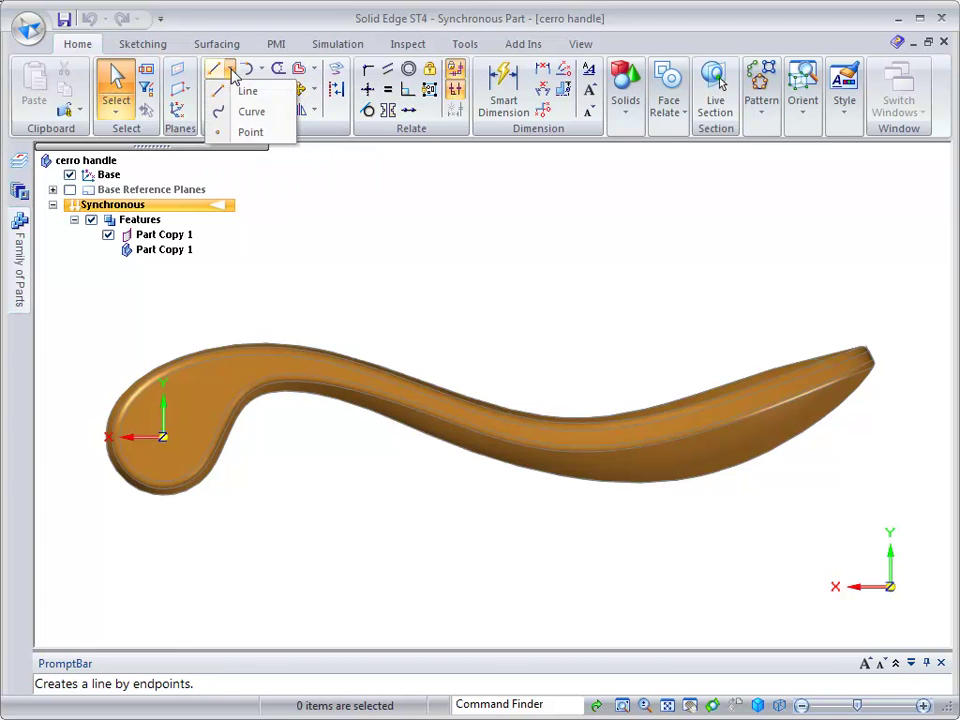
- Lock the base XY plane and sketch a smooth curve around the handle's inner face outline, starting and ending at the tip
left_click(245, 112)
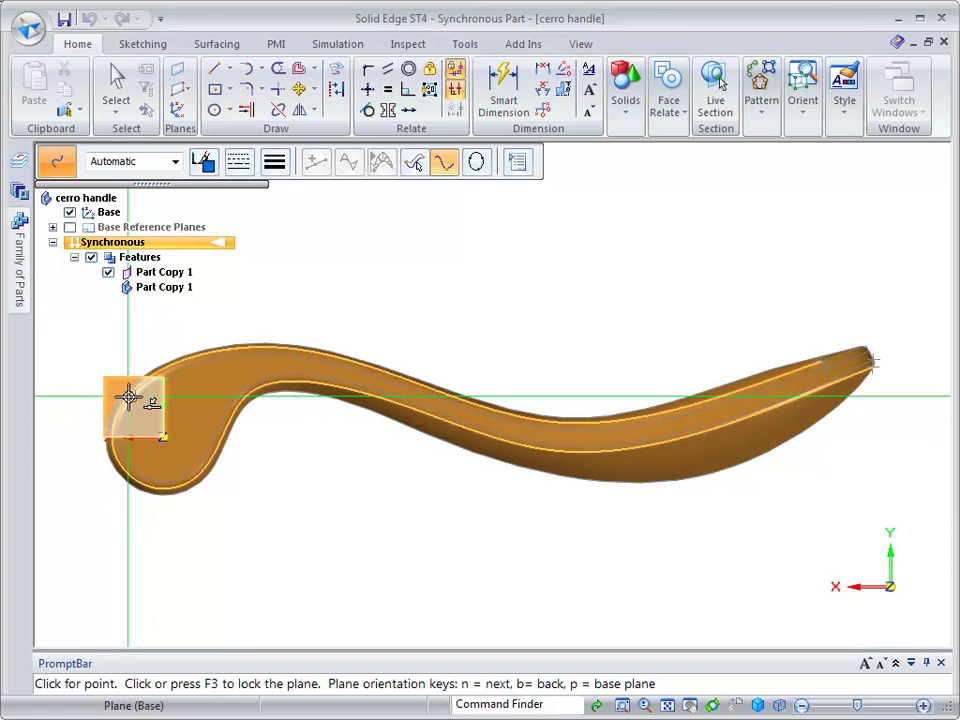
left_click(128, 396)
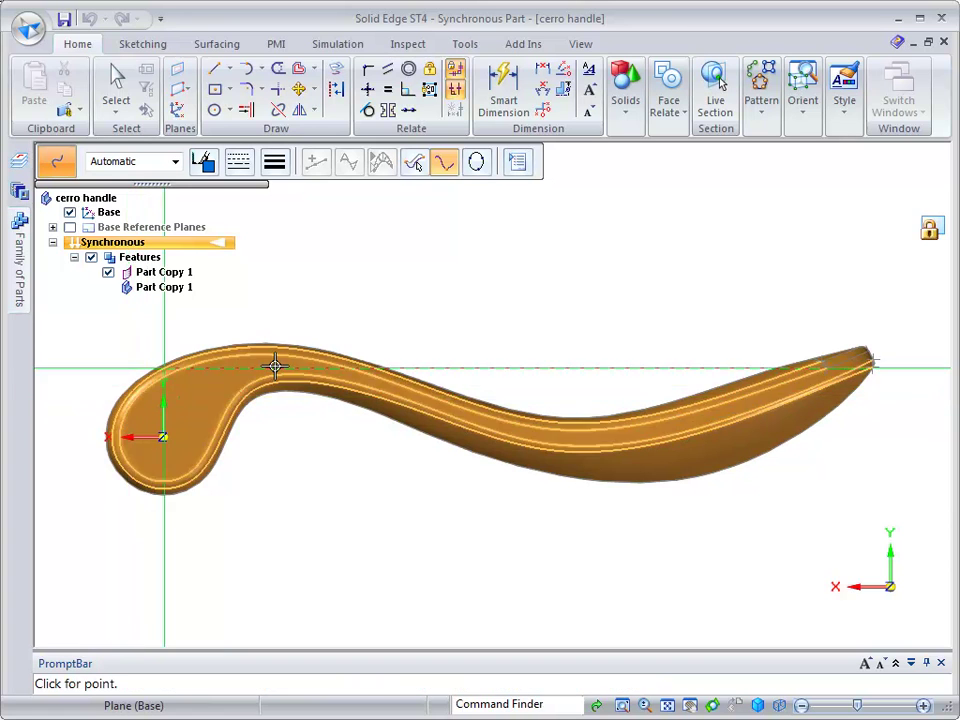
left_click(880, 341)
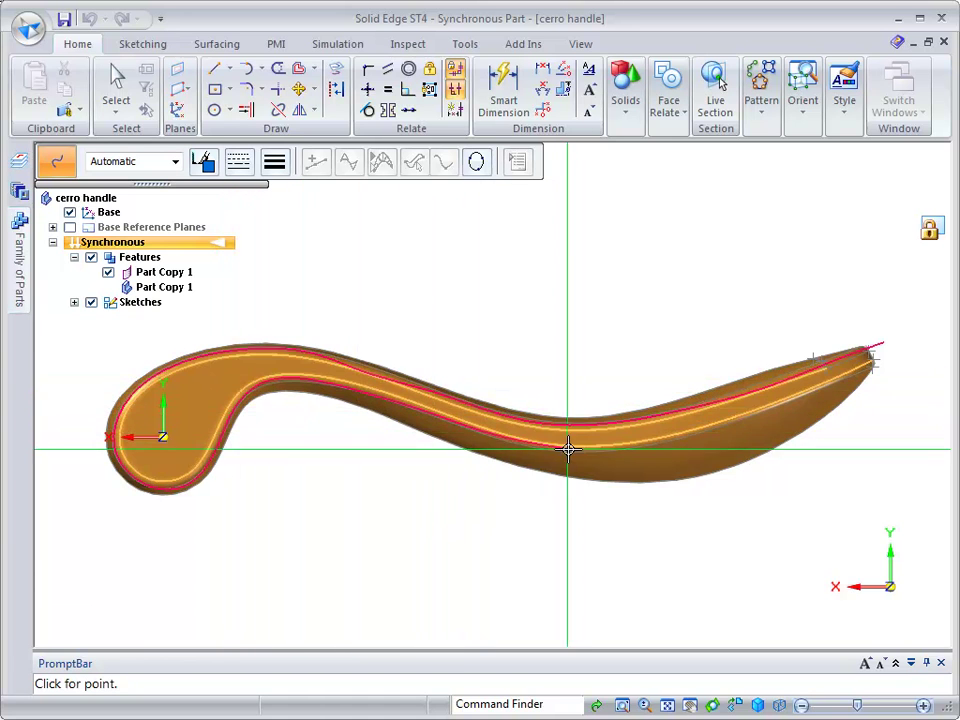
left_click(873, 369)
key("Escape")
- Edit the inner curve's points near the handle tip so its overshooting upper end finishes on the tip edge
scroll(861, 374, "up", 4)
left_click(890, 366)
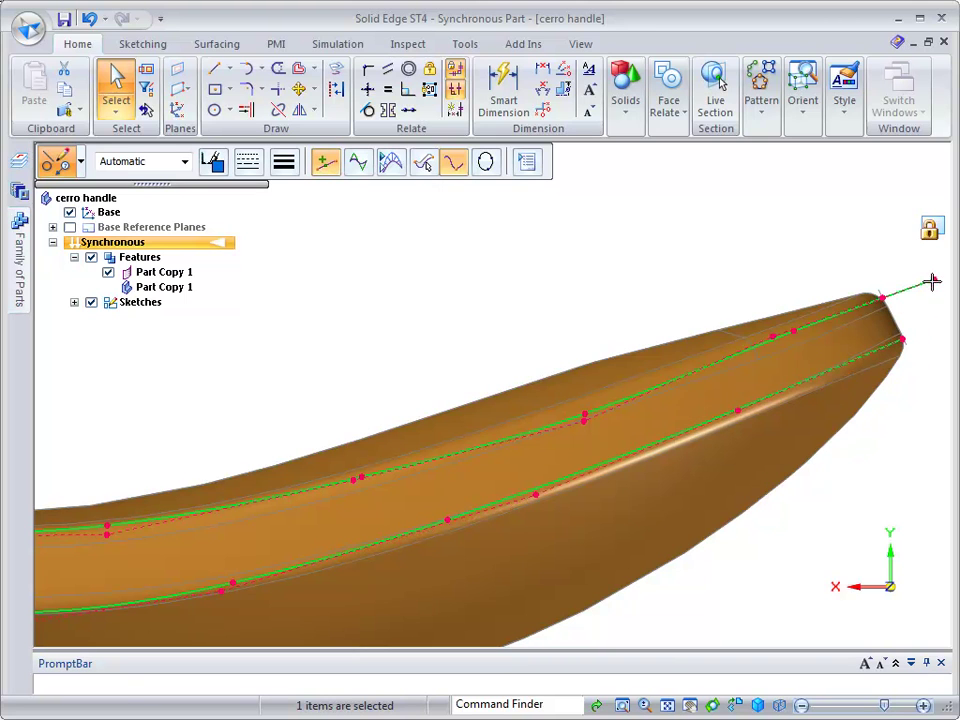
left_click(779, 262)
left_click_drag(790, 332, 812, 321)
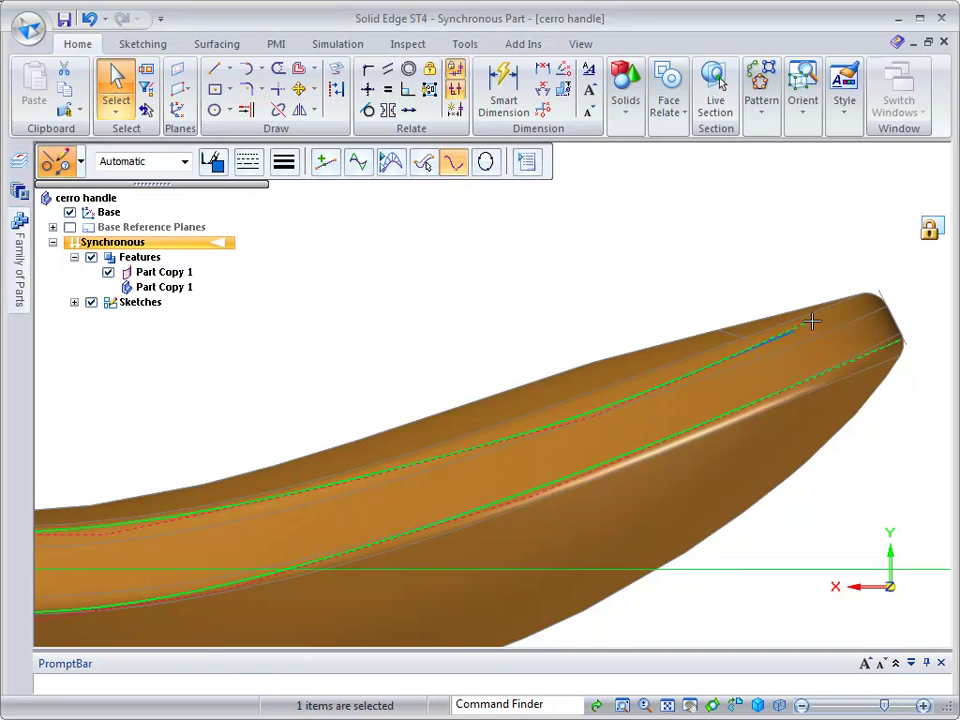
- Draw a line across the handle tip connecting the two ends of the inner curve
left_click(214, 68)
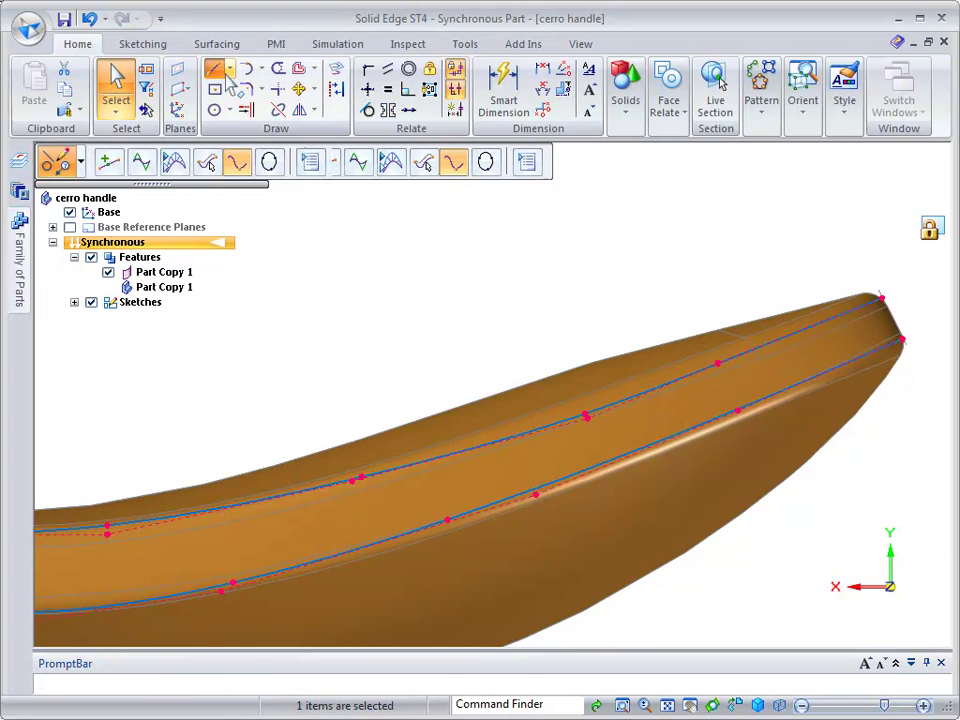
left_click(889, 302)
left_click(901, 340)
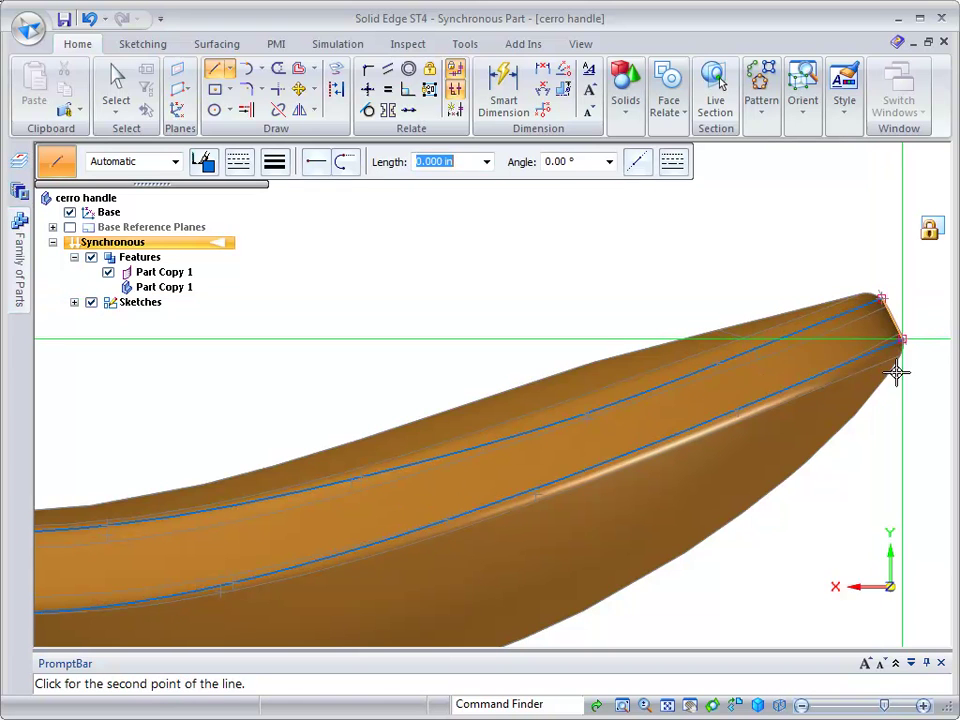
key("Escape")
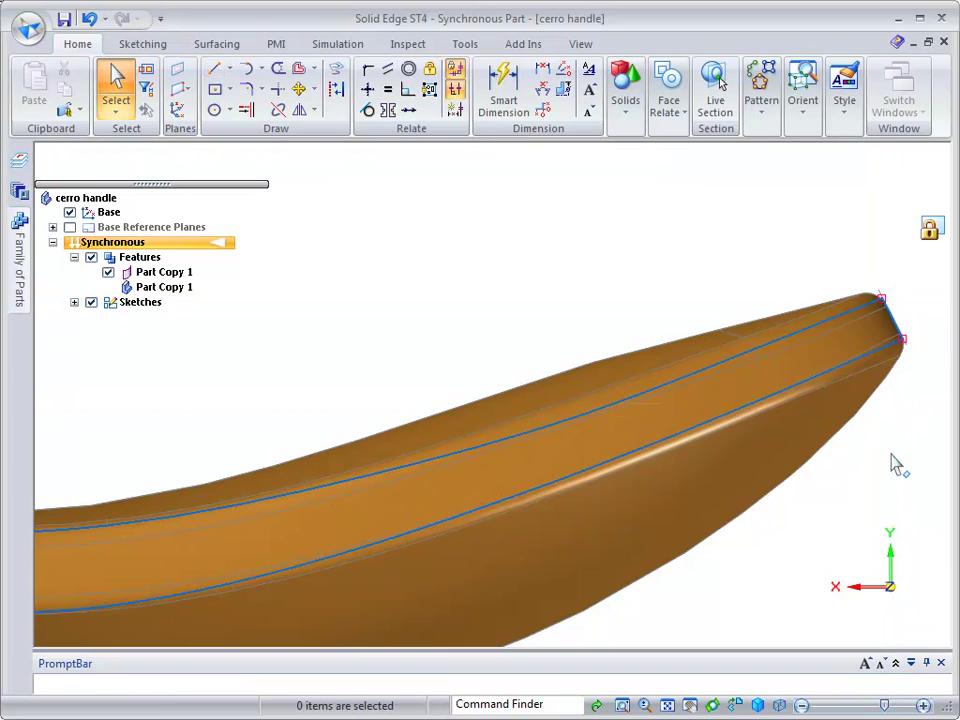
- Sketch a second smooth curve around the handle's outer silhouette, with both ends extending slightly past the tip
scroll(856, 480, "down", 3)
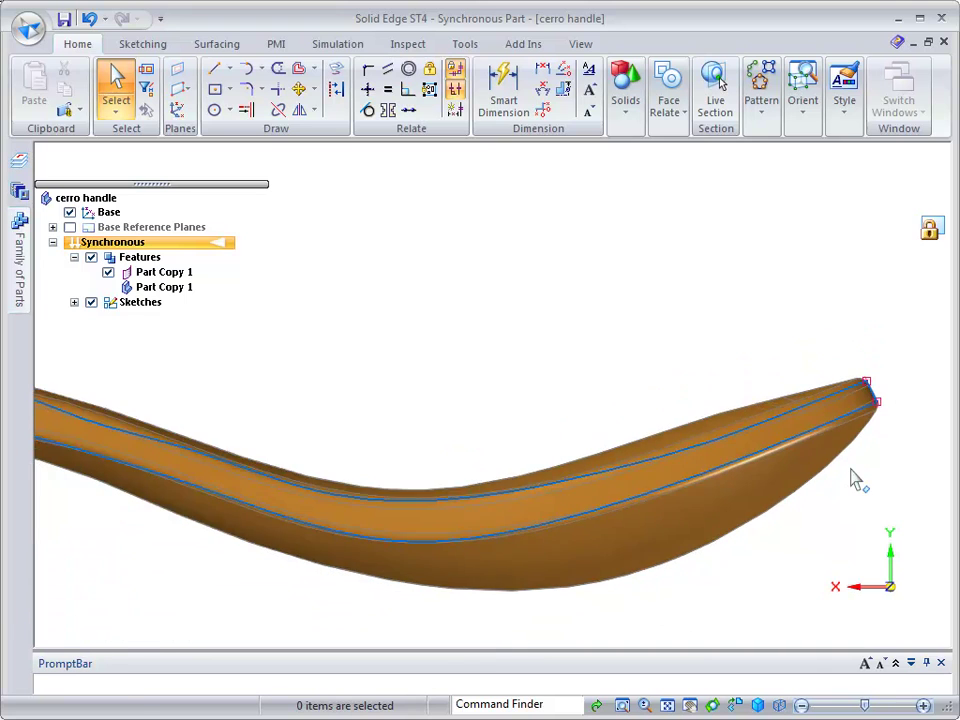
scroll(757, 521, "down", 3)
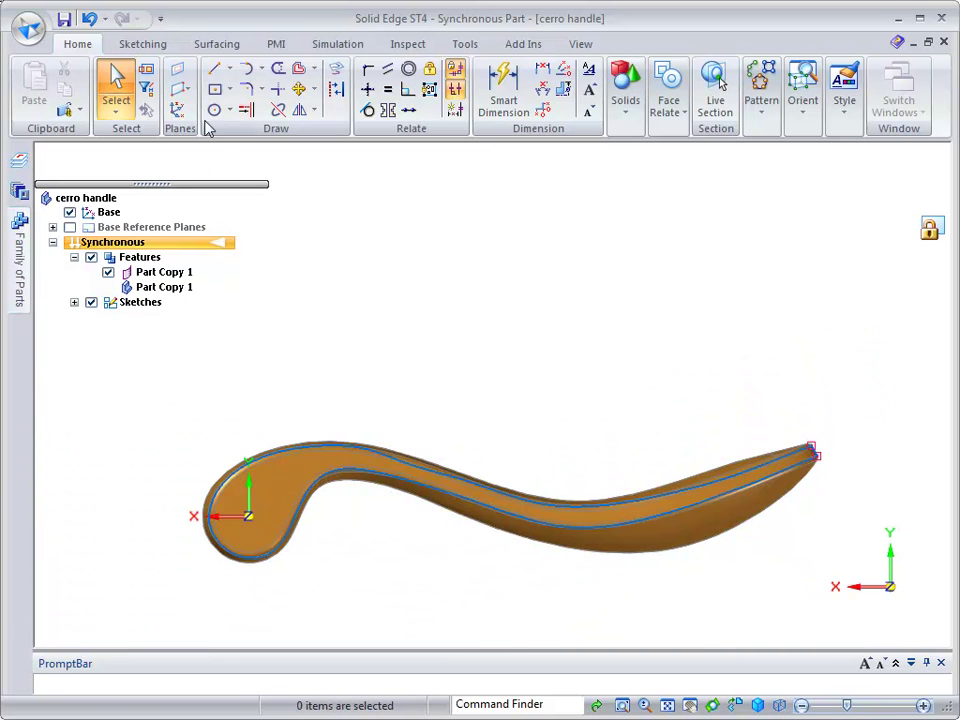
left_click(230, 70)
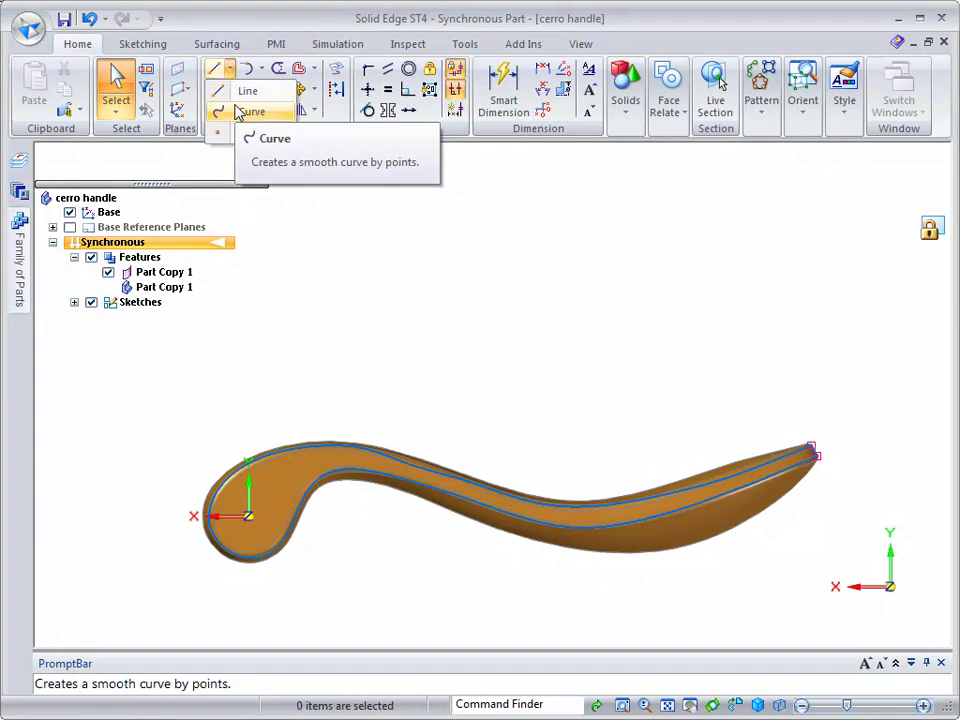
left_click(240, 90)
scroll(686, 476, "up", 3)
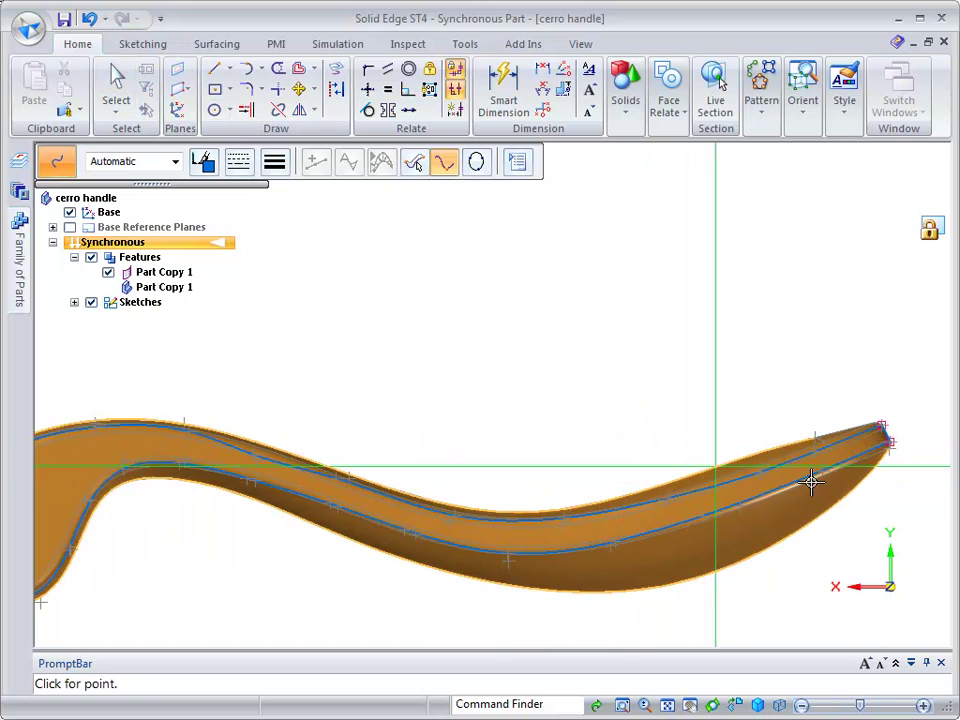
scroll(870, 435, "up", 5)
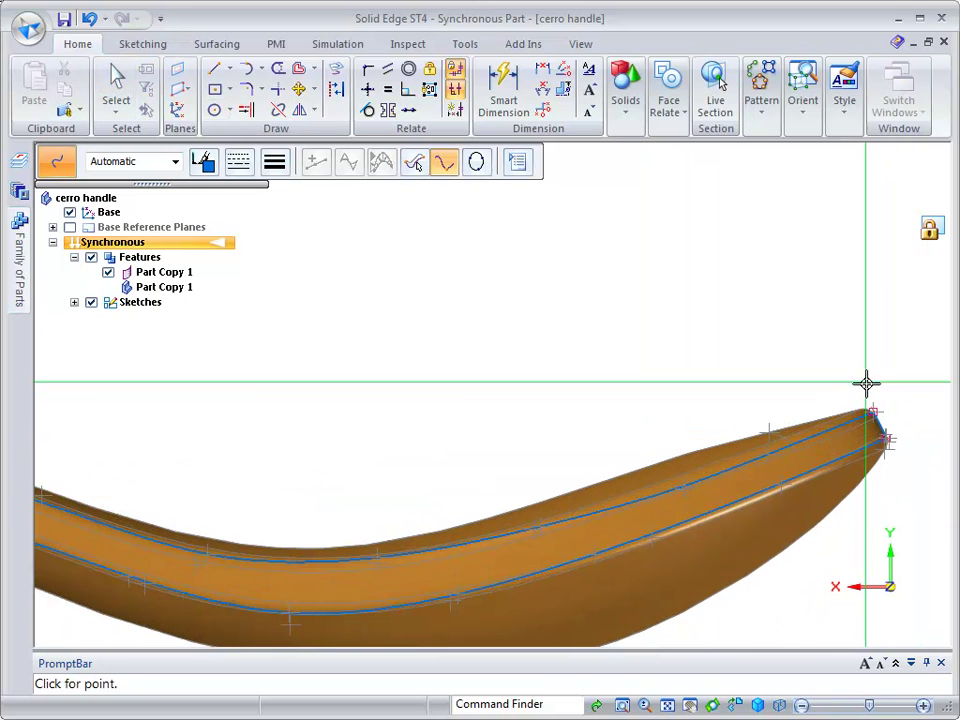
scroll(889, 392, "down", 5)
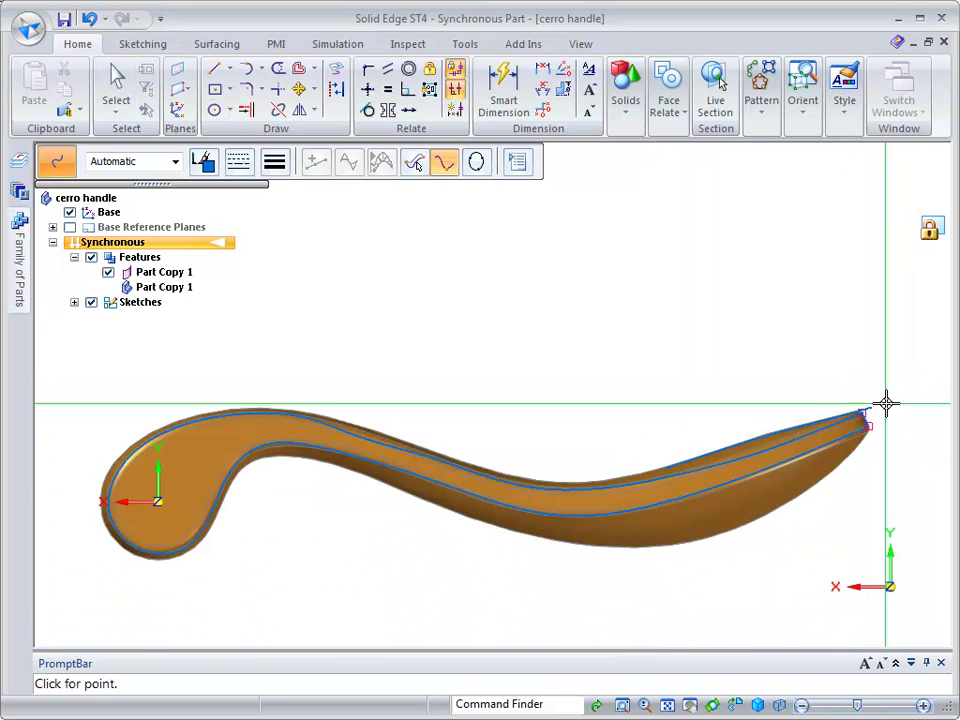
key("Escape")
left_click(214, 70)
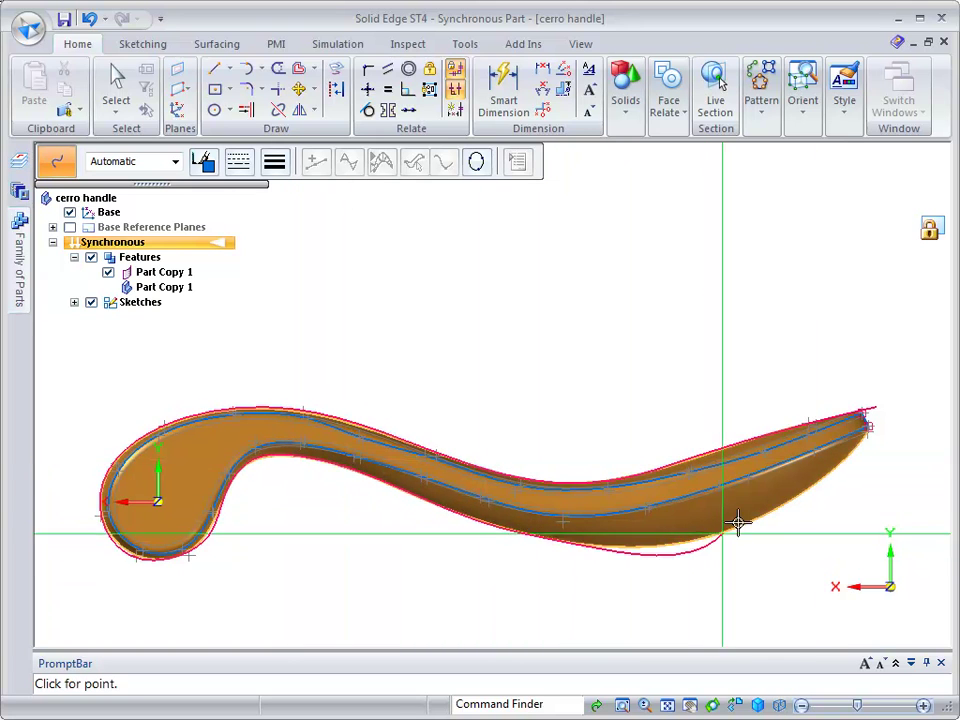
left_click(878, 415)
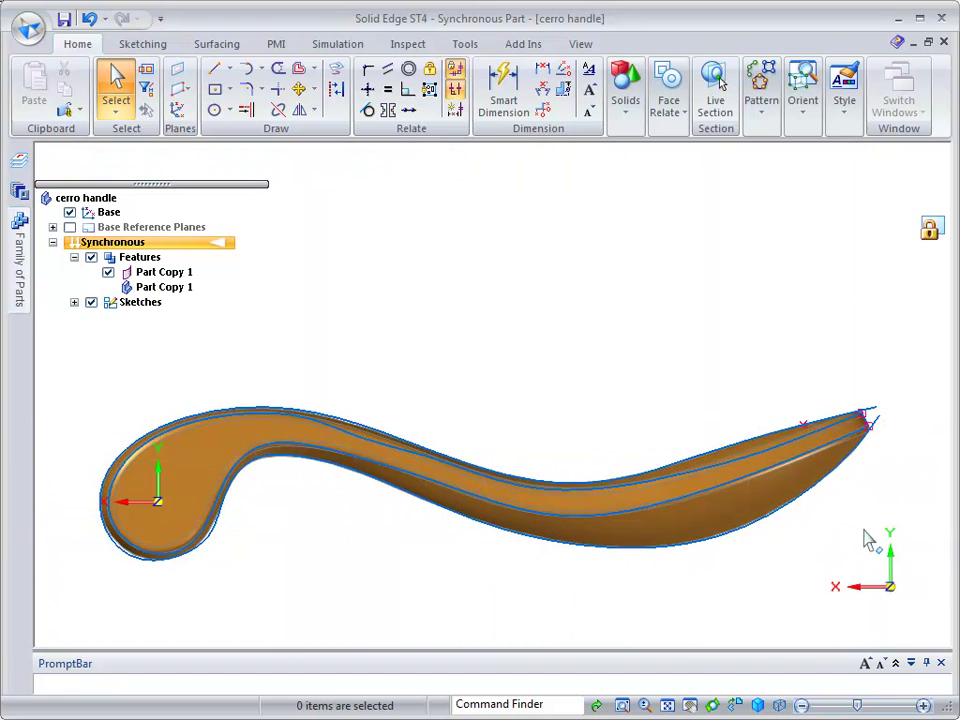
- Move an edit point on the inner curve's upper run at the handle's neck slightly upward to smooth its shape
scroll(350, 446, "up", 4)
left_click(352, 413)
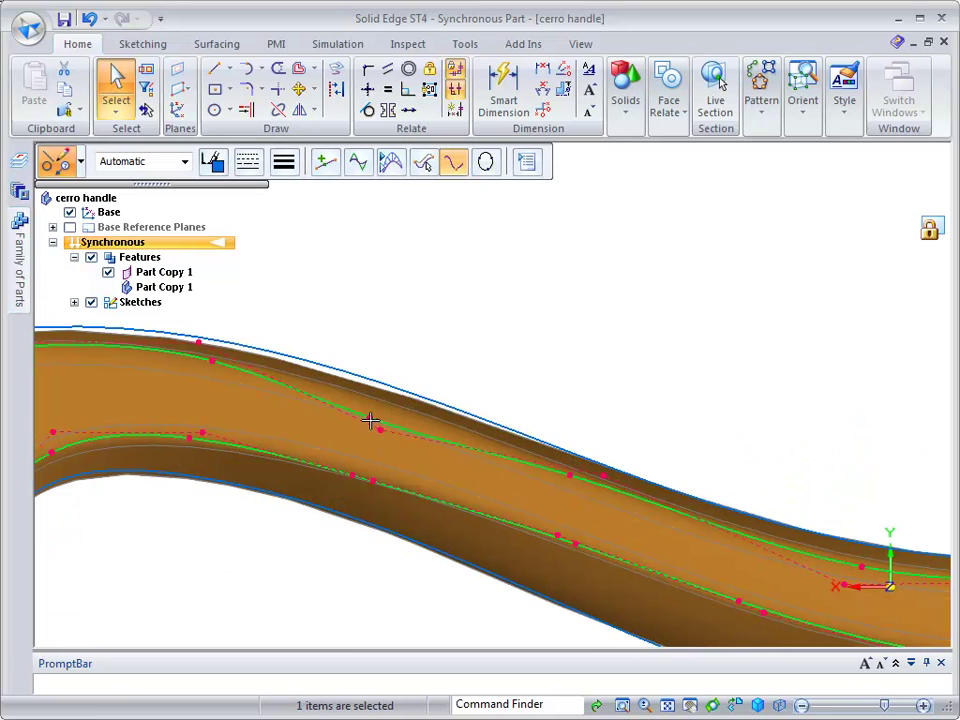
left_click_drag(371, 422, 393, 408)
left_click(529, 340)
scroll(427, 425, "down", 2)
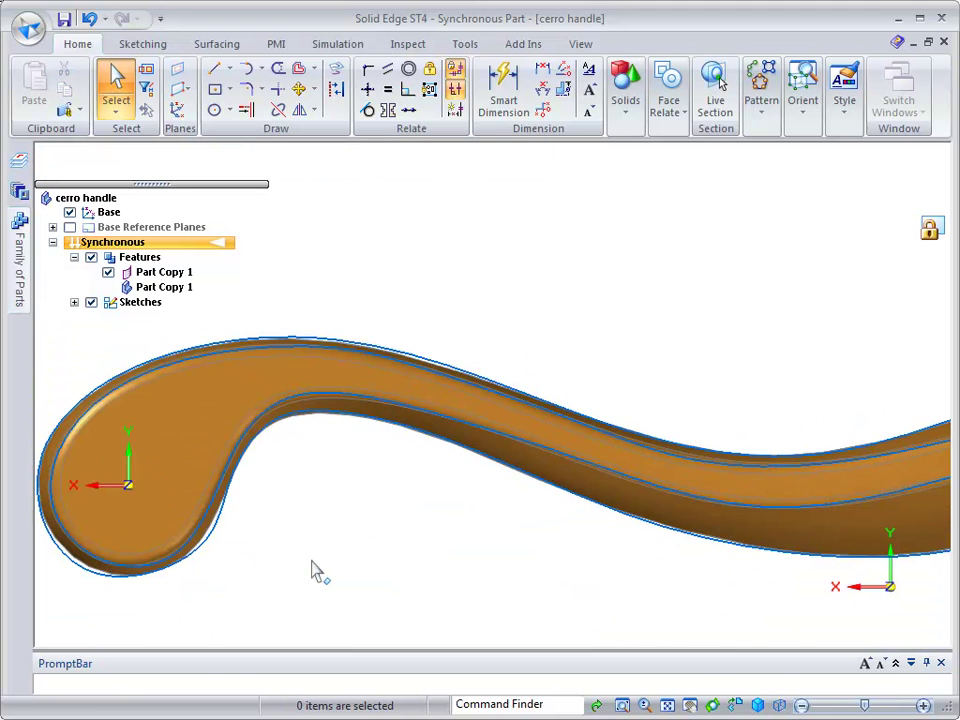
- Examine the handle and its sketched curves from several standard views, finishing in the front view
left_click(757, 705)
left_click(880, 605)
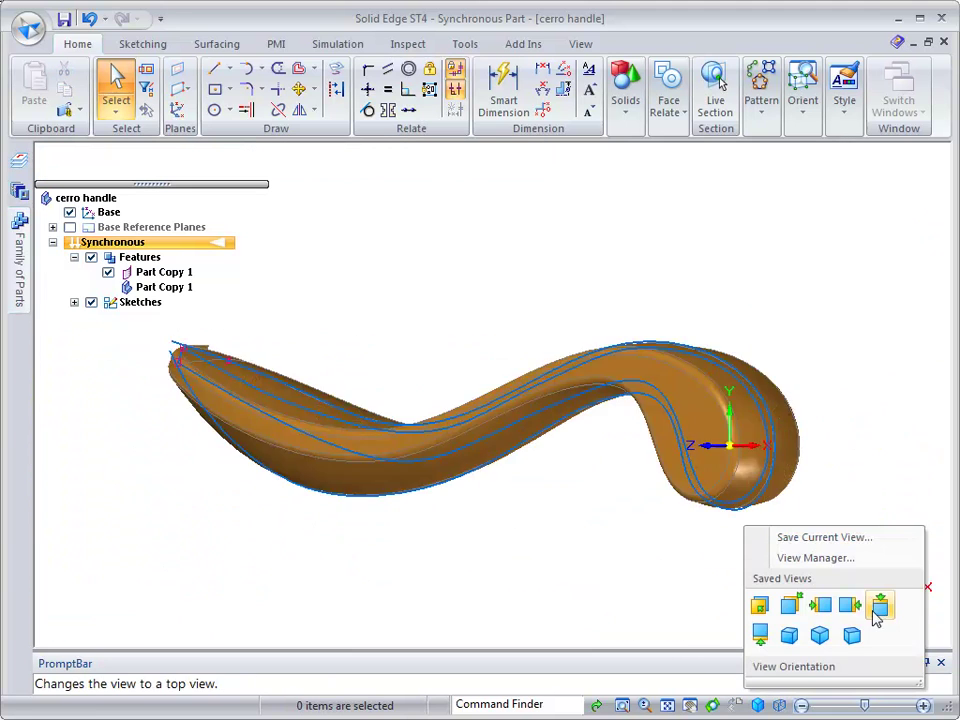
left_click(849, 607)
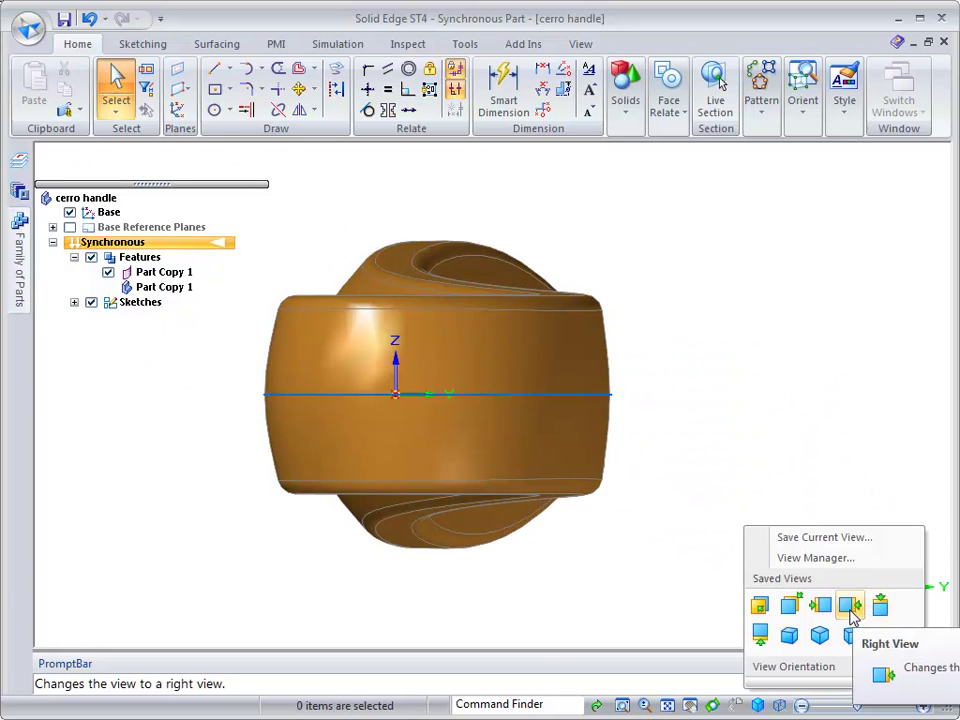
left_click(784, 638)
left_click(818, 606)
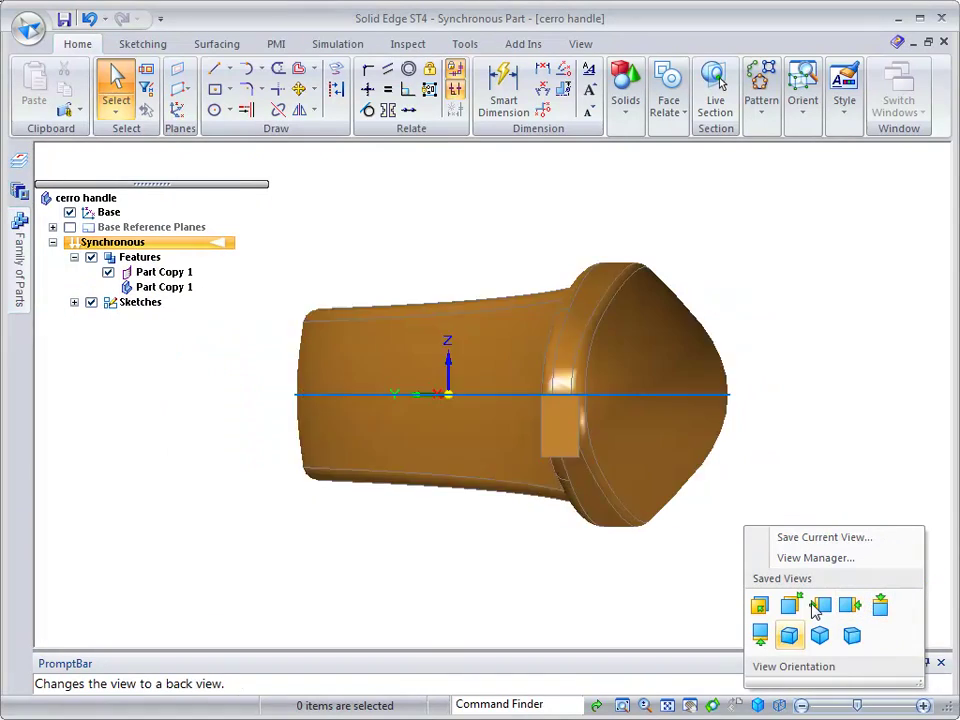
left_click(849, 606)
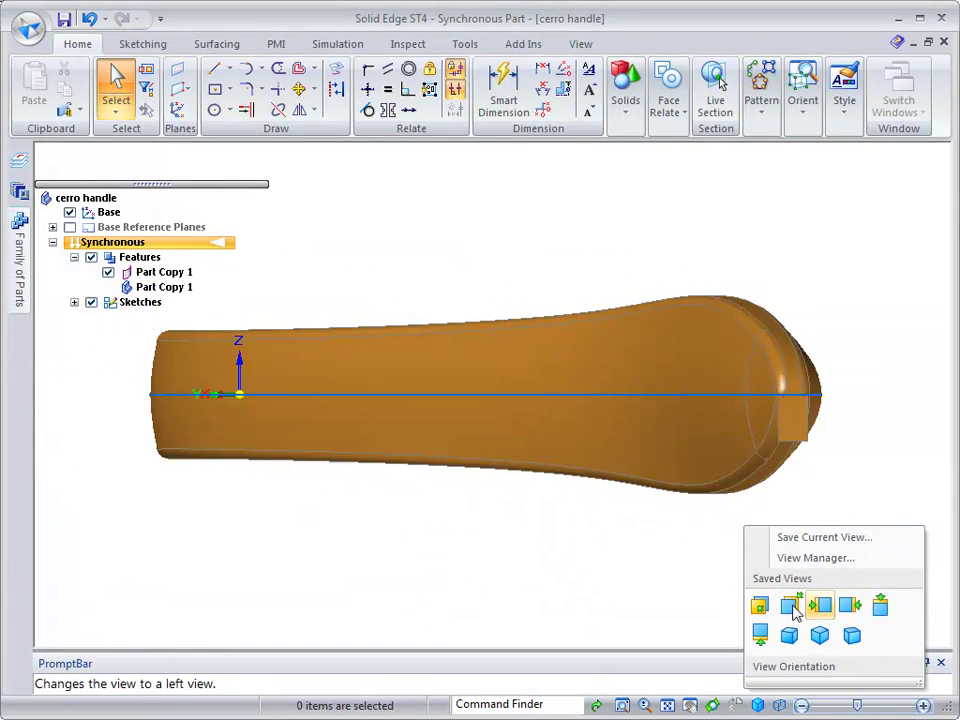
left_click(793, 606)
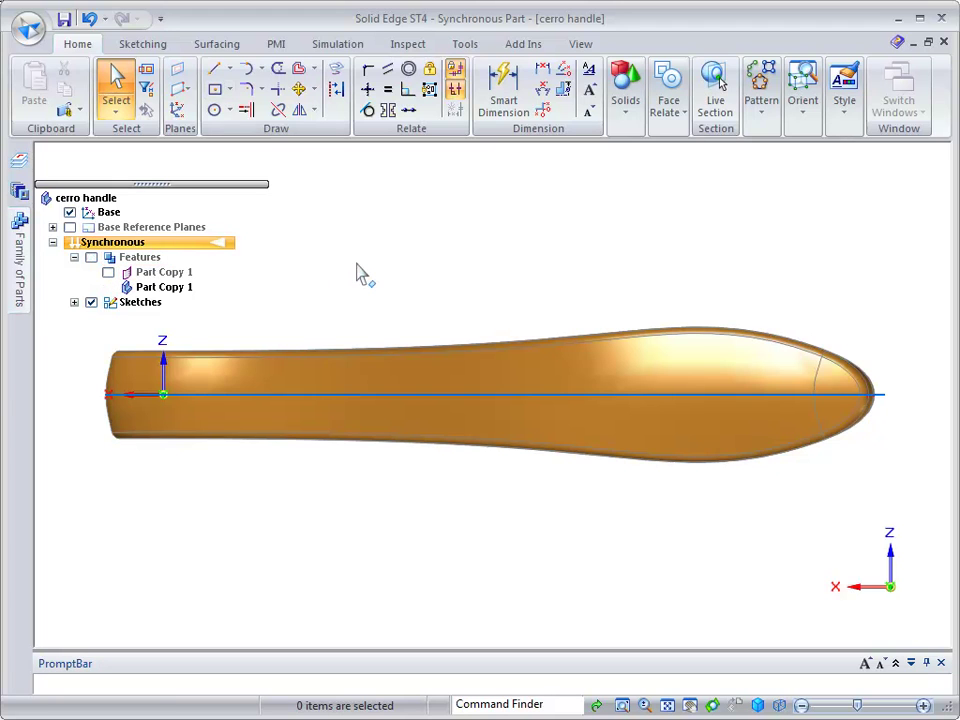
left_click(758, 705)
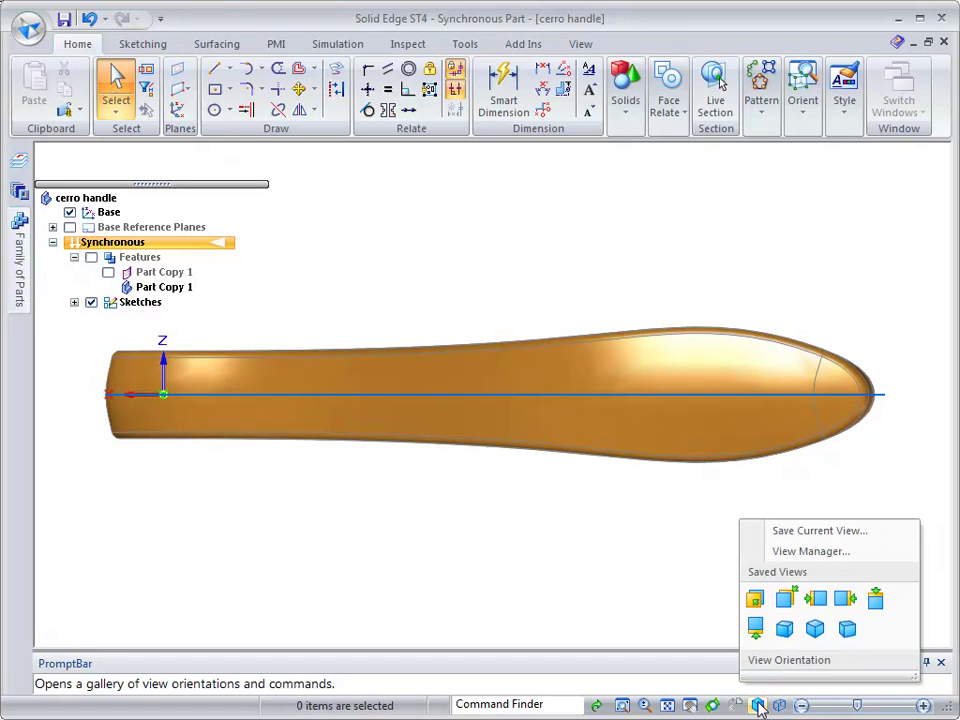
left_click(782, 600)
left_click(752, 599)
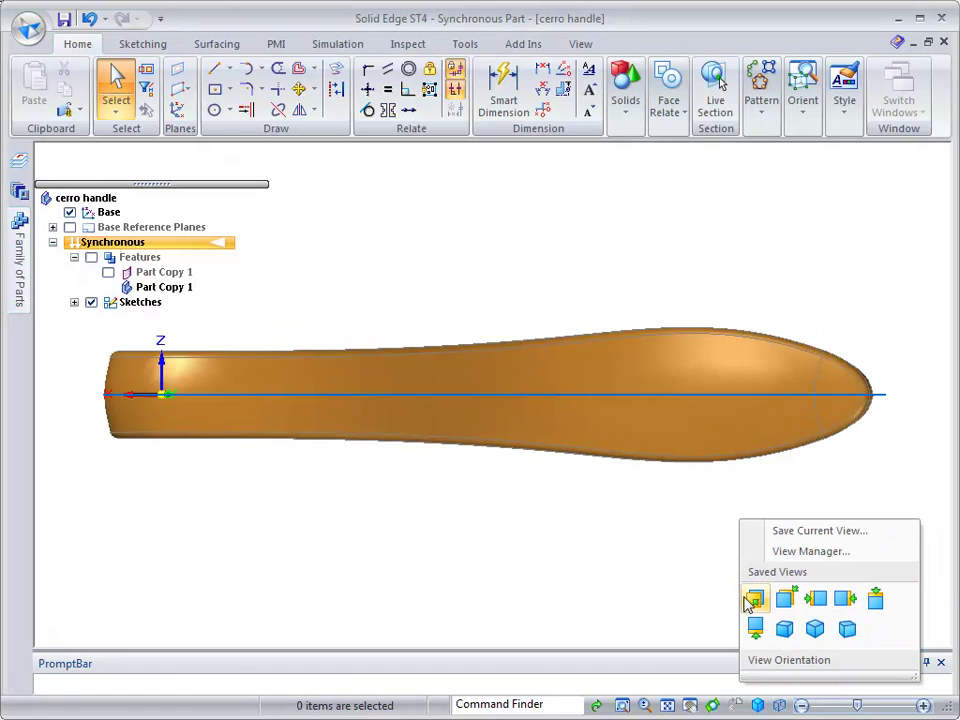
left_click(745, 599)
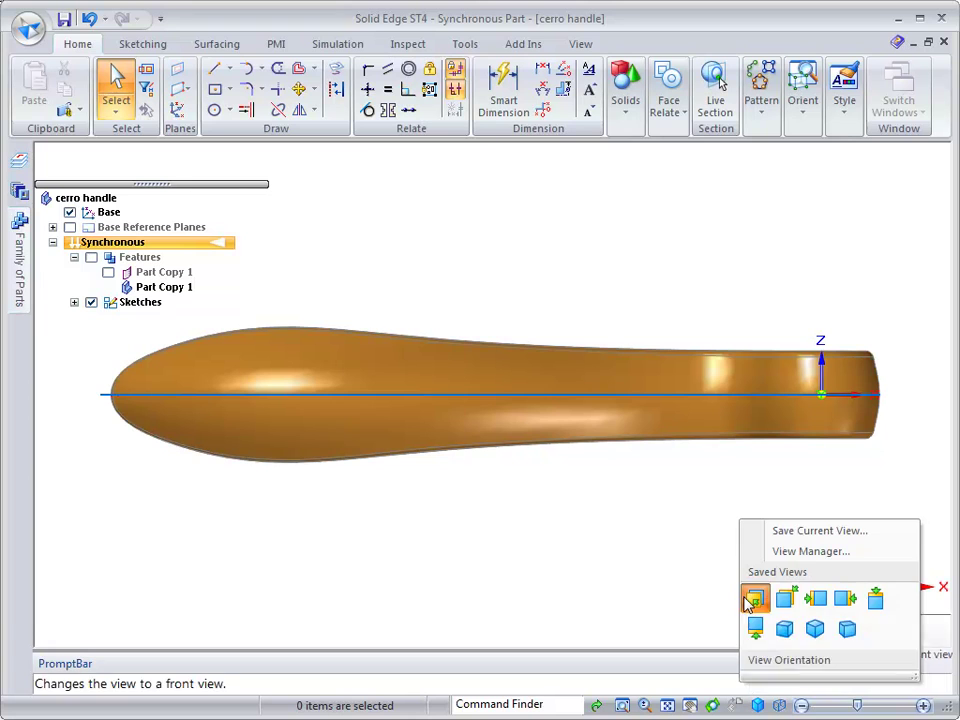
- Sketch a smooth curve along the handle's upper side edge on the XZ plane, from near the tip to past the opposite end
left_click(229, 68)
left_click(237, 113)
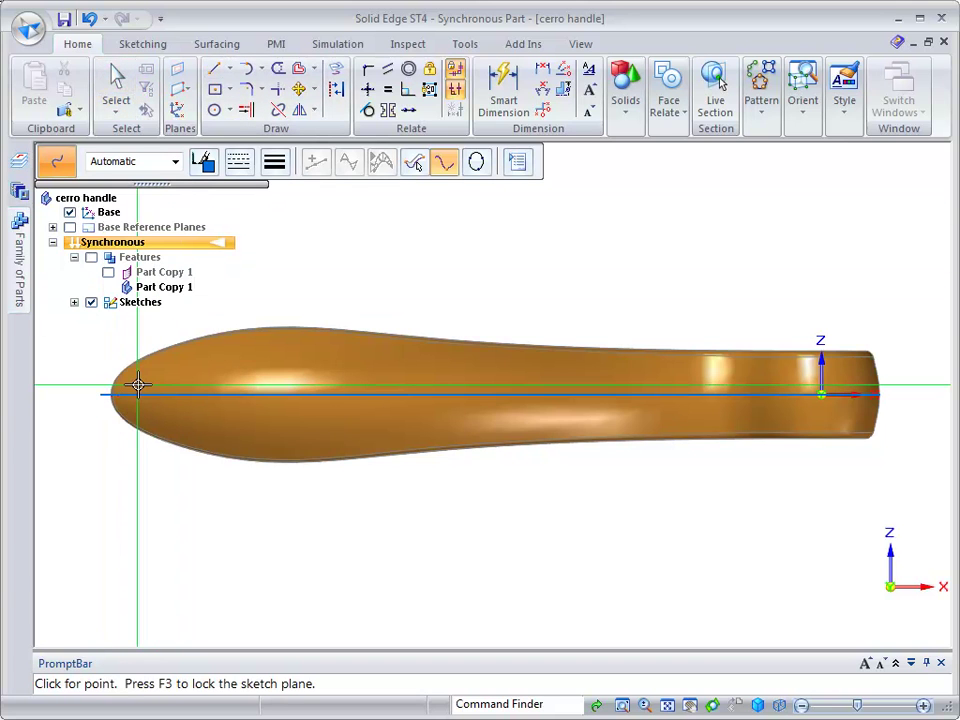
scroll(140, 373, "up", 3)
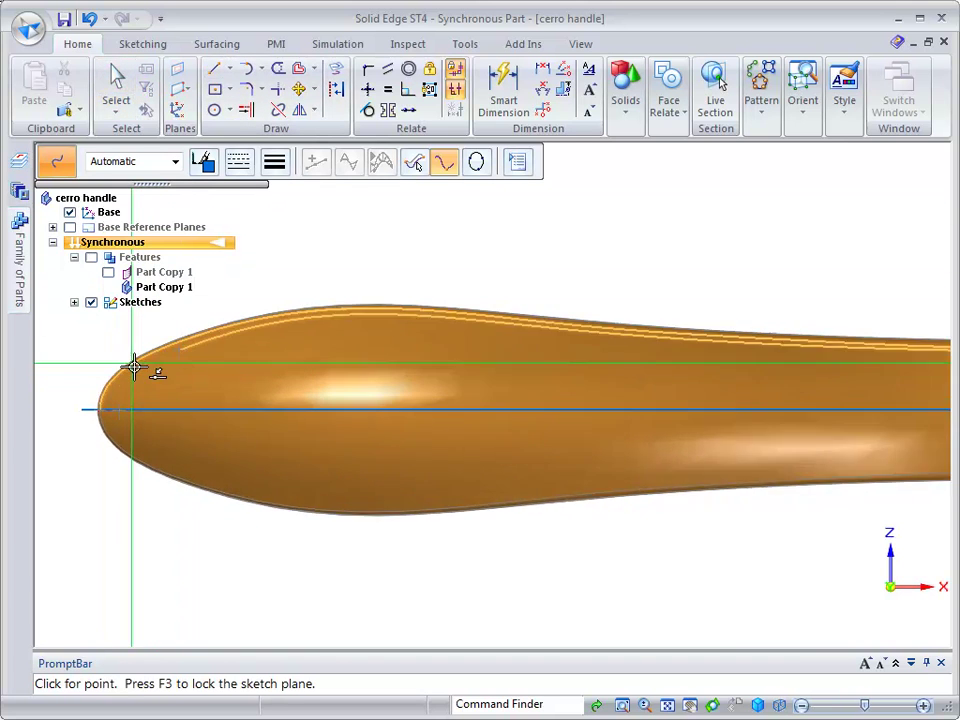
left_click(191, 335)
scroll(219, 332, "down", 3)
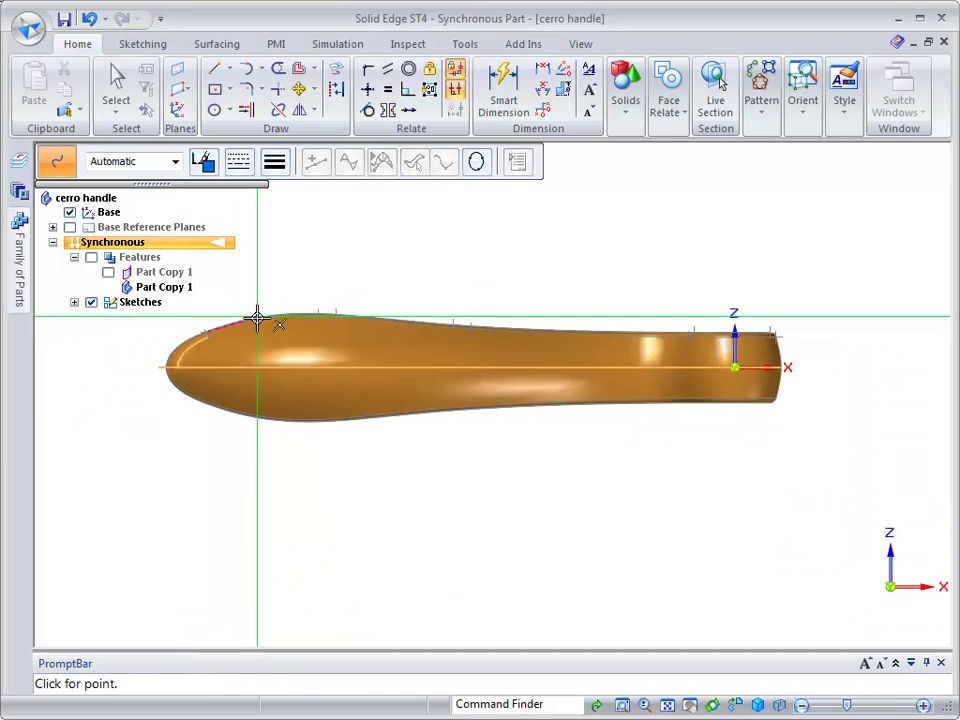
left_click(257, 319)
left_click(330, 315)
left_click(433, 325)
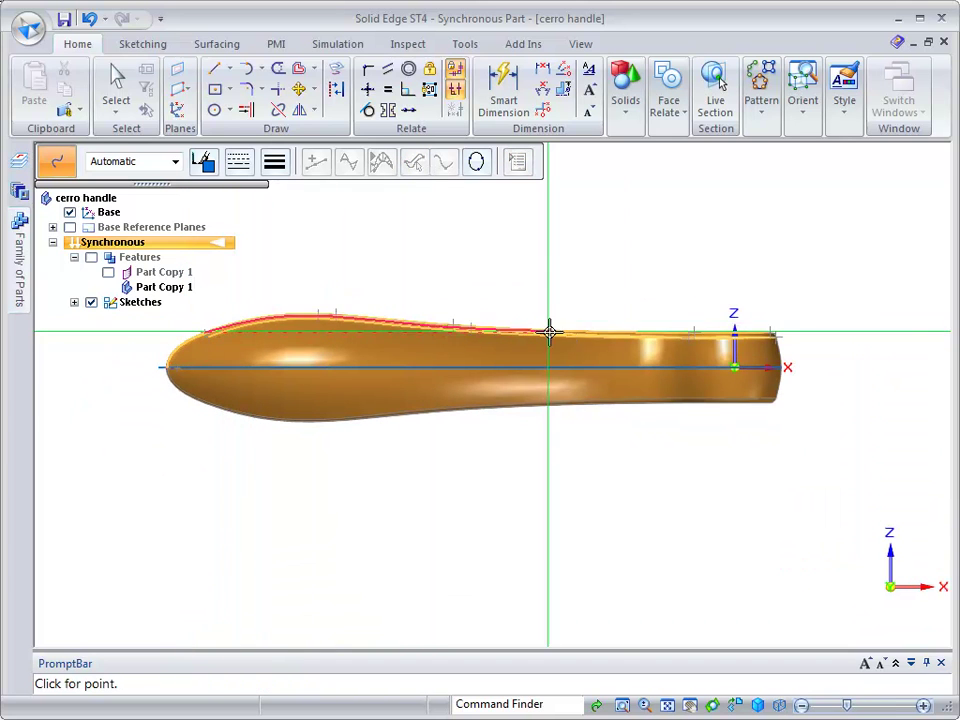
left_click(742, 333)
left_click(834, 331)
right_click(834, 331)
key("Escape")
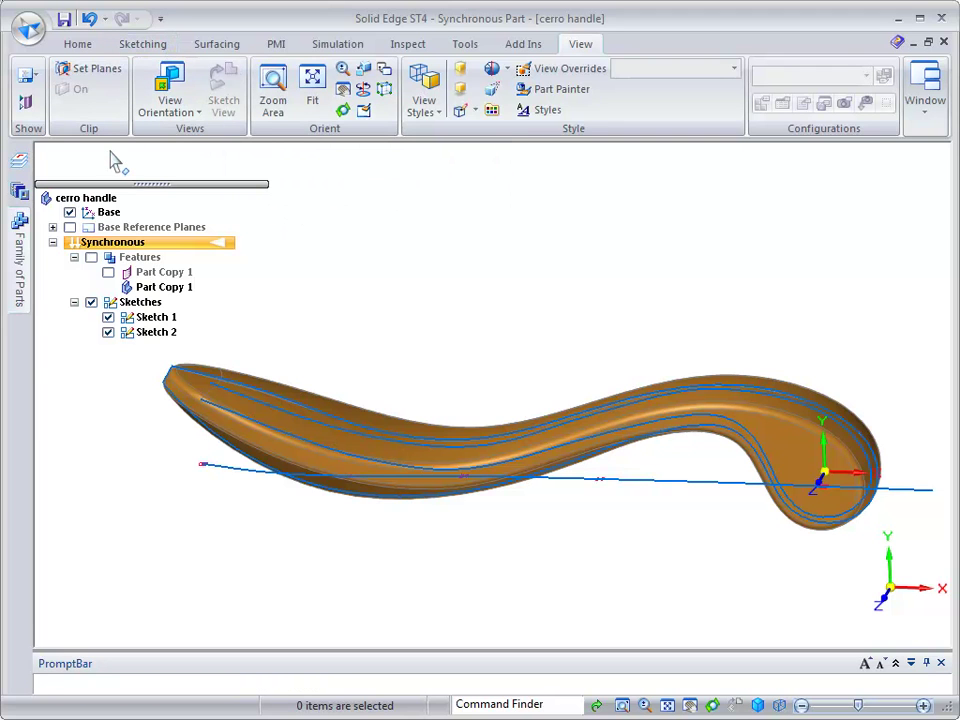
- Switch the part to ordered modeling and create a cross curve from the inner handle curve and the side-edge curve on the XZ plane
right_click(338, 284)
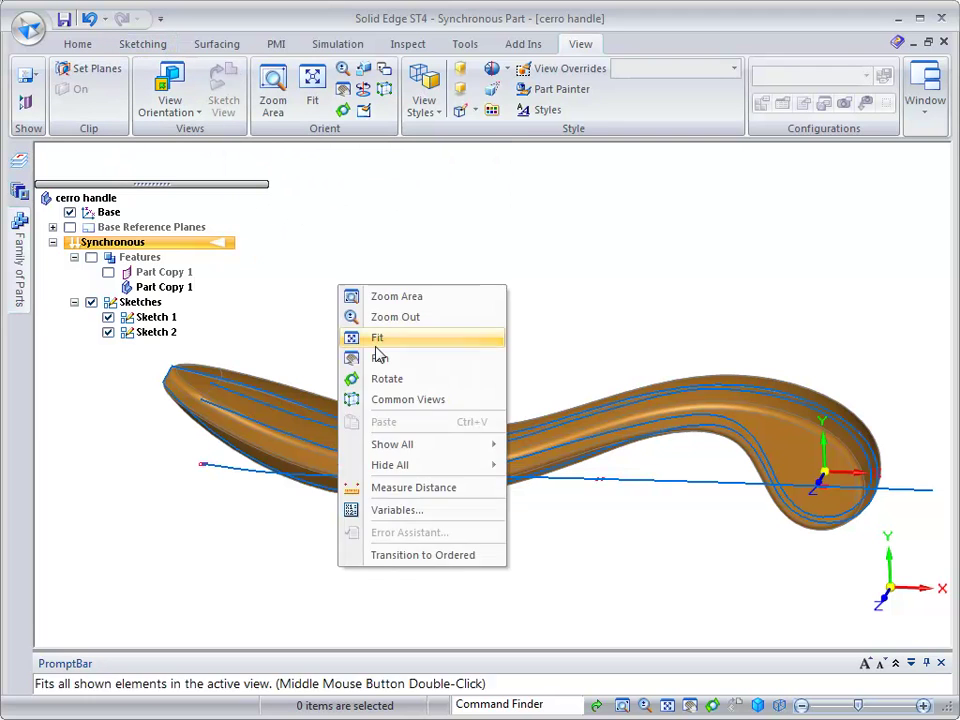
left_click(421, 556)
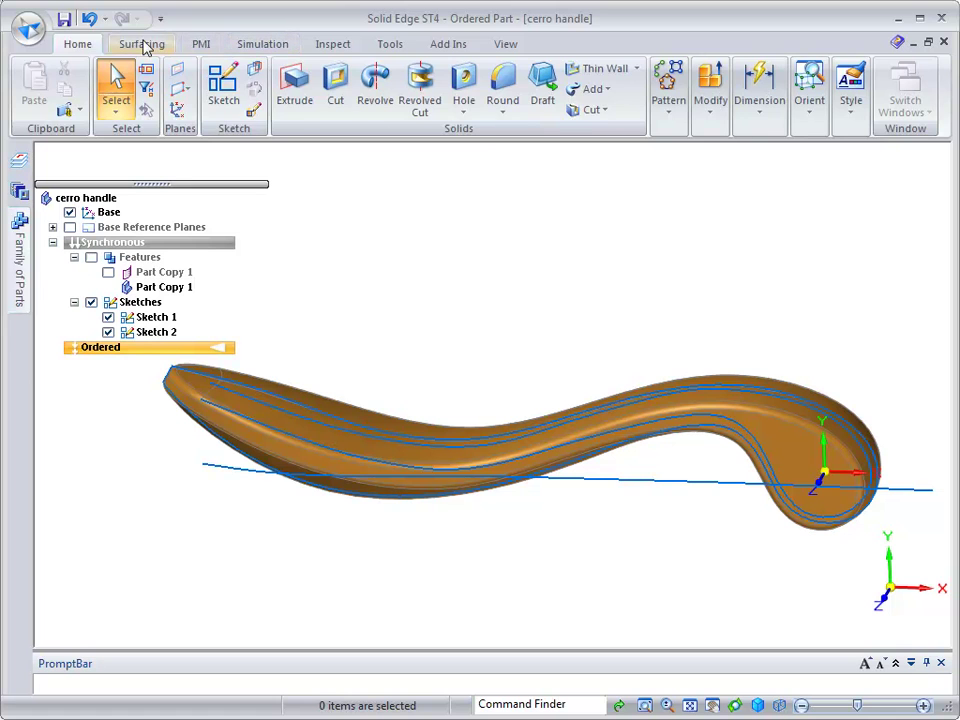
left_click(142, 44)
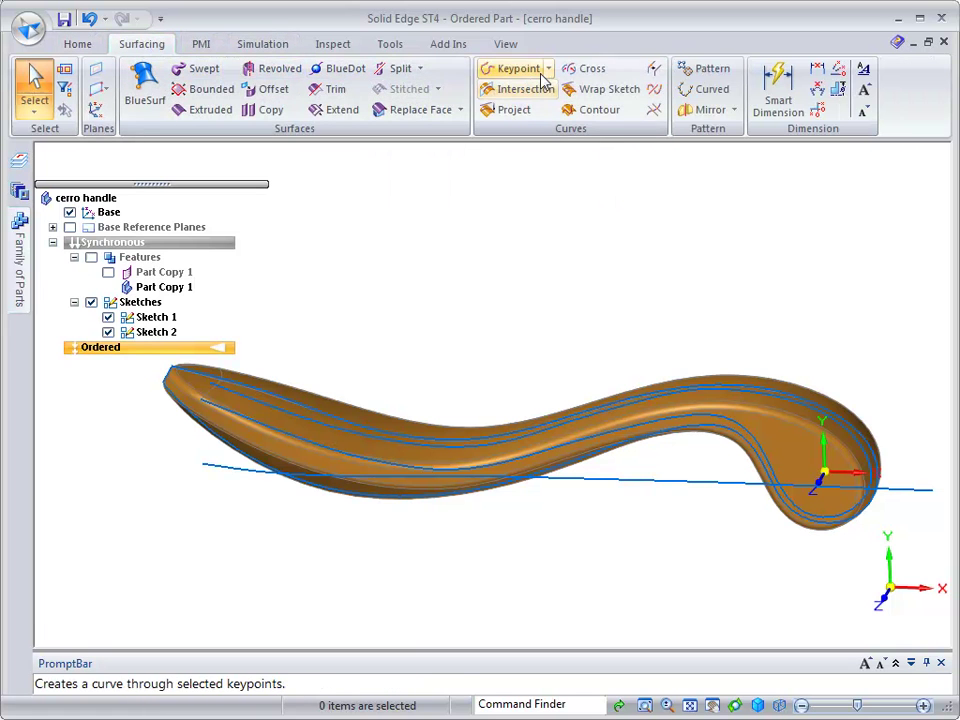
left_click(590, 69)
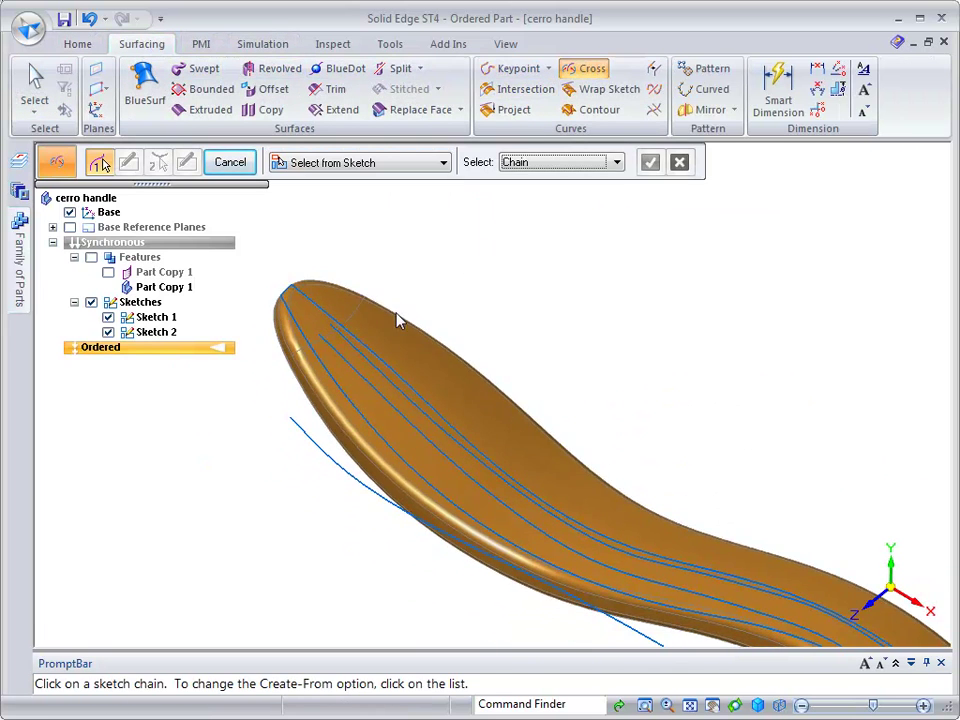
left_click(362, 366)
right_click(362, 366)
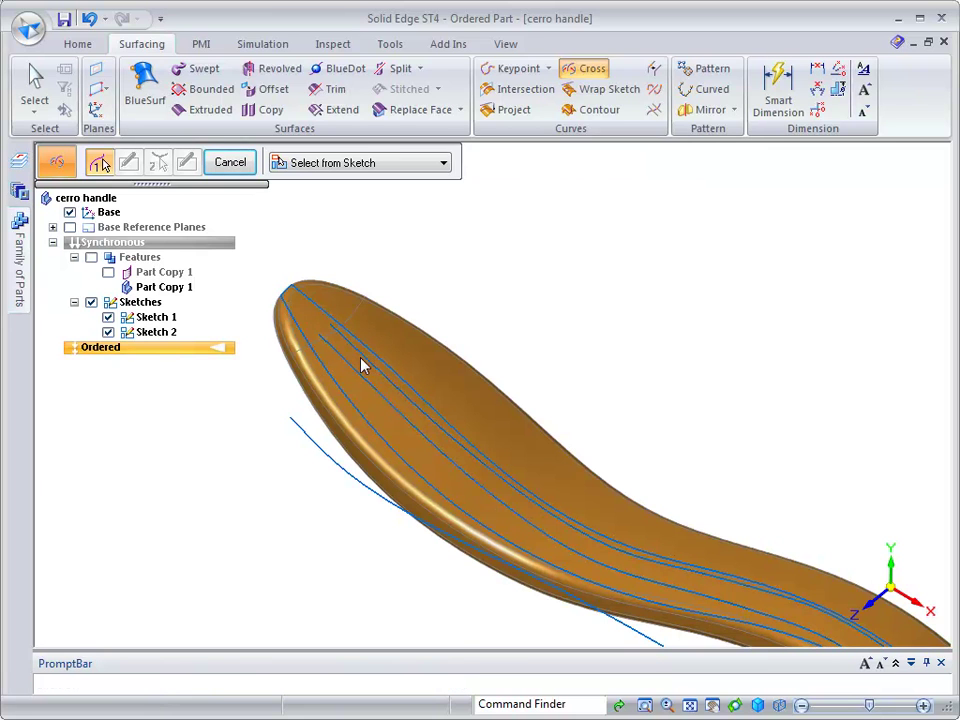
right_click(312, 450)
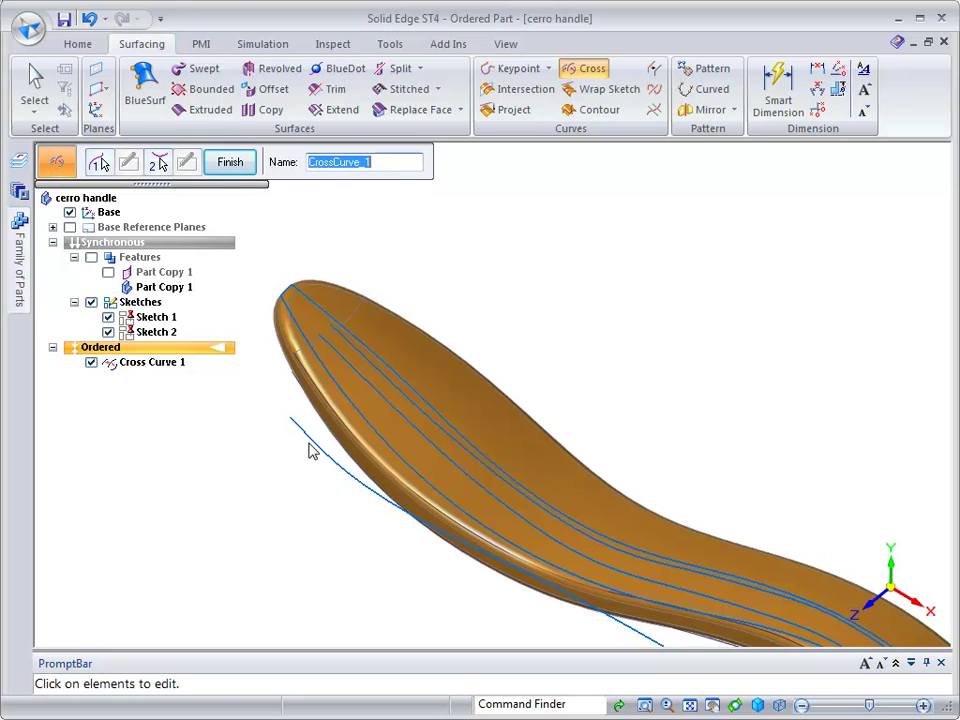
left_click(230, 161)
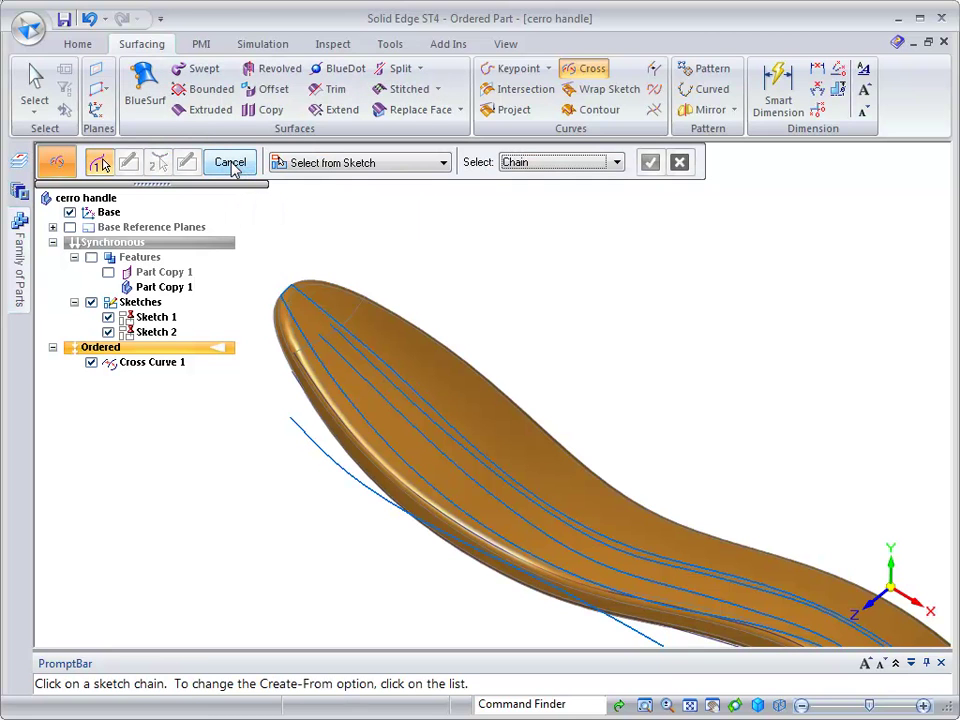
left_click(231, 163)
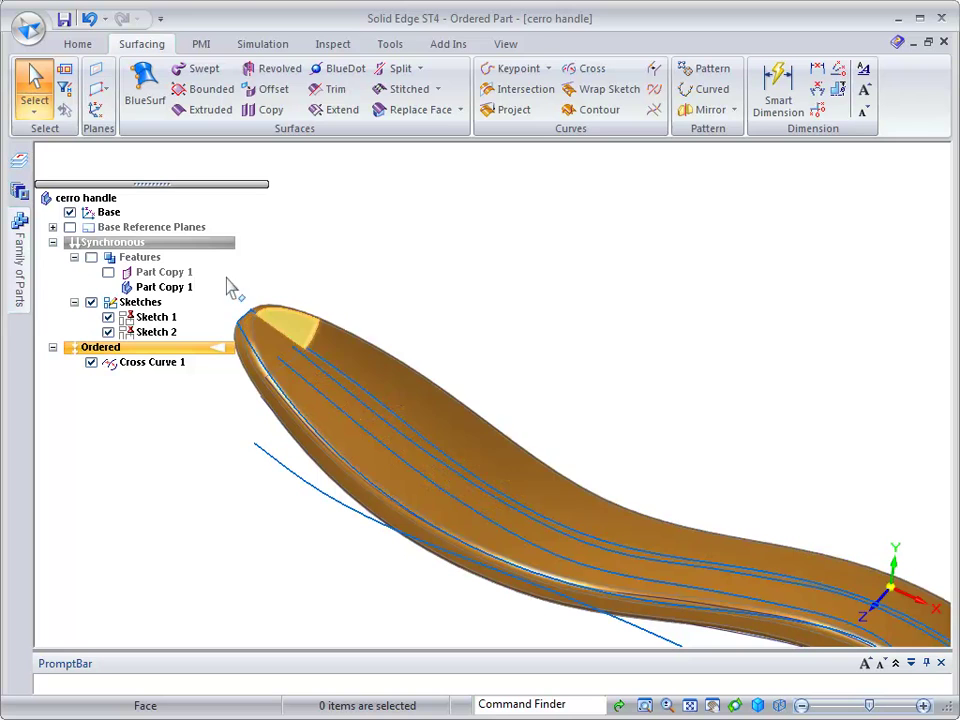
- Hide the copied handle body and extrude the outer outline chain, including its short tip segment, as a surface away from the cross curve
right_click(172, 288)
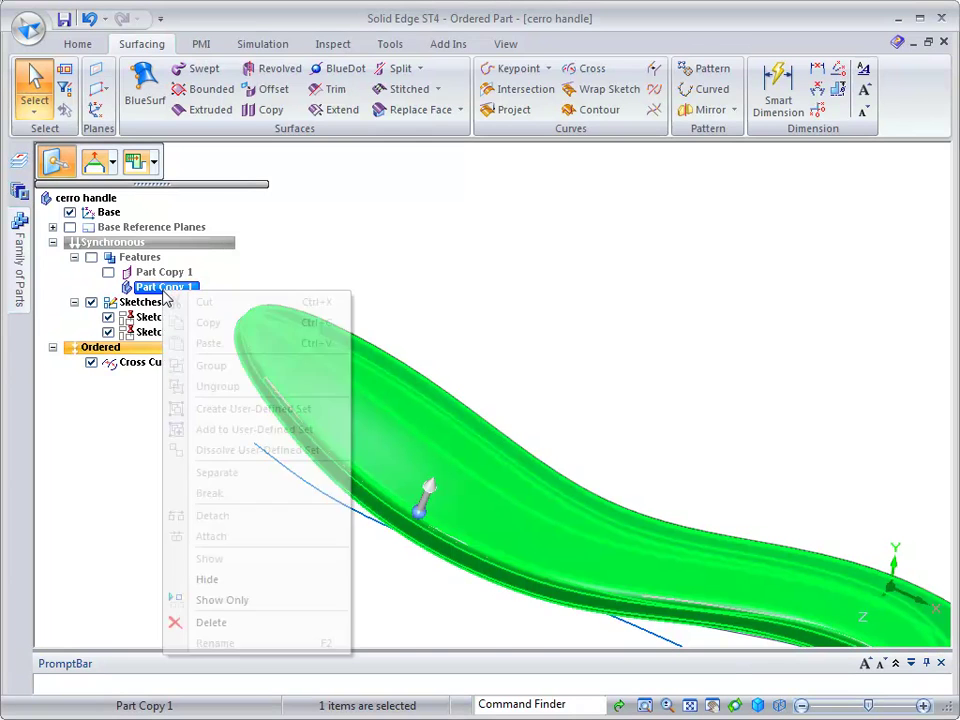
left_click(214, 579)
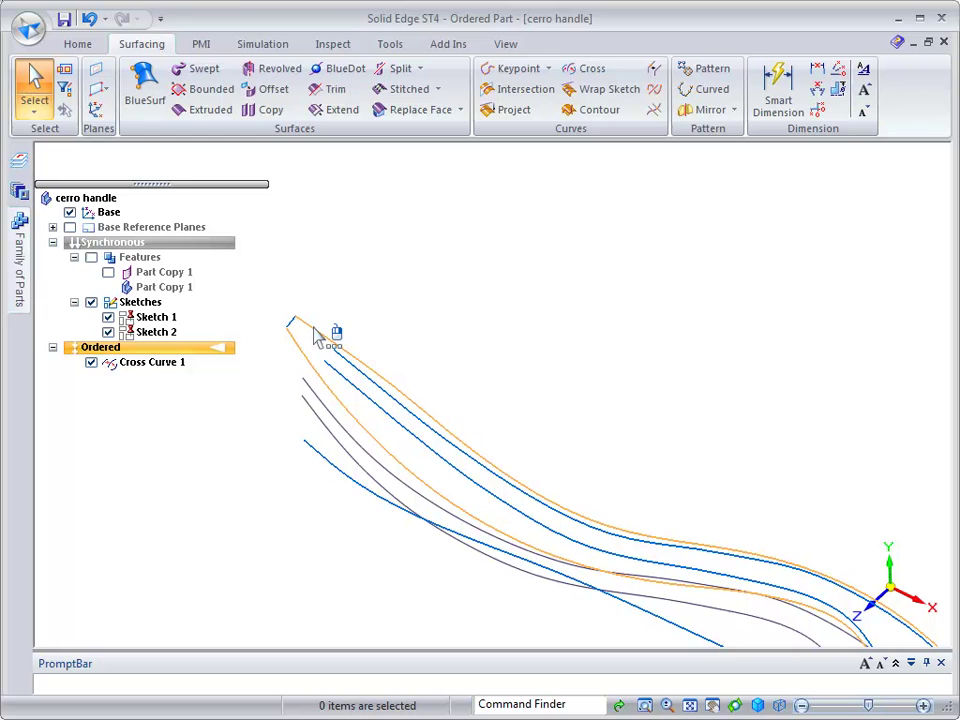
left_click(203, 110)
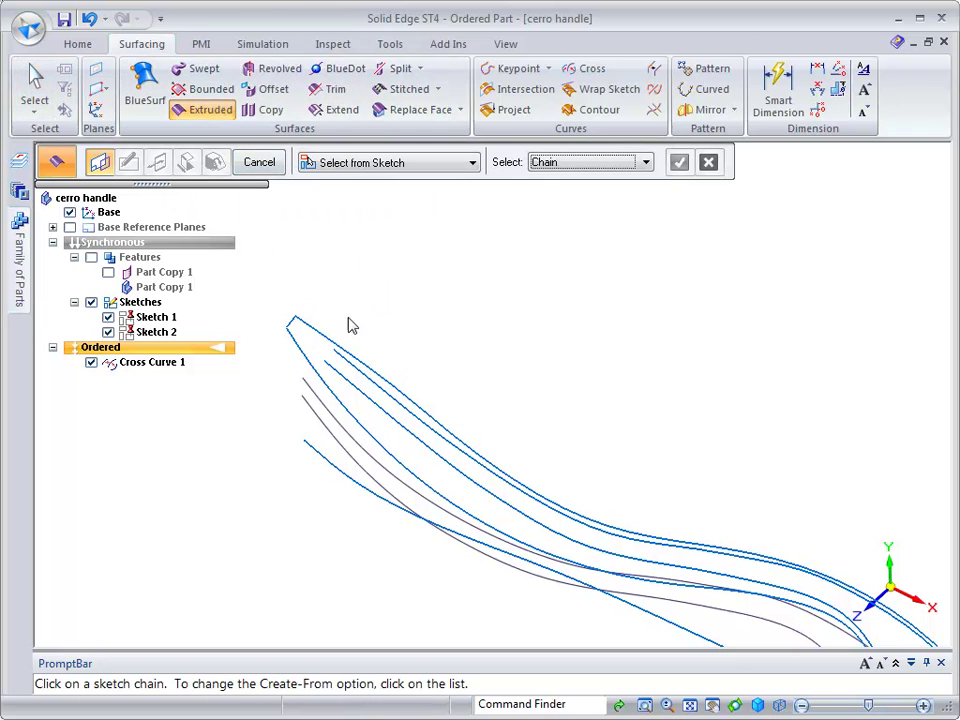
left_click(328, 340)
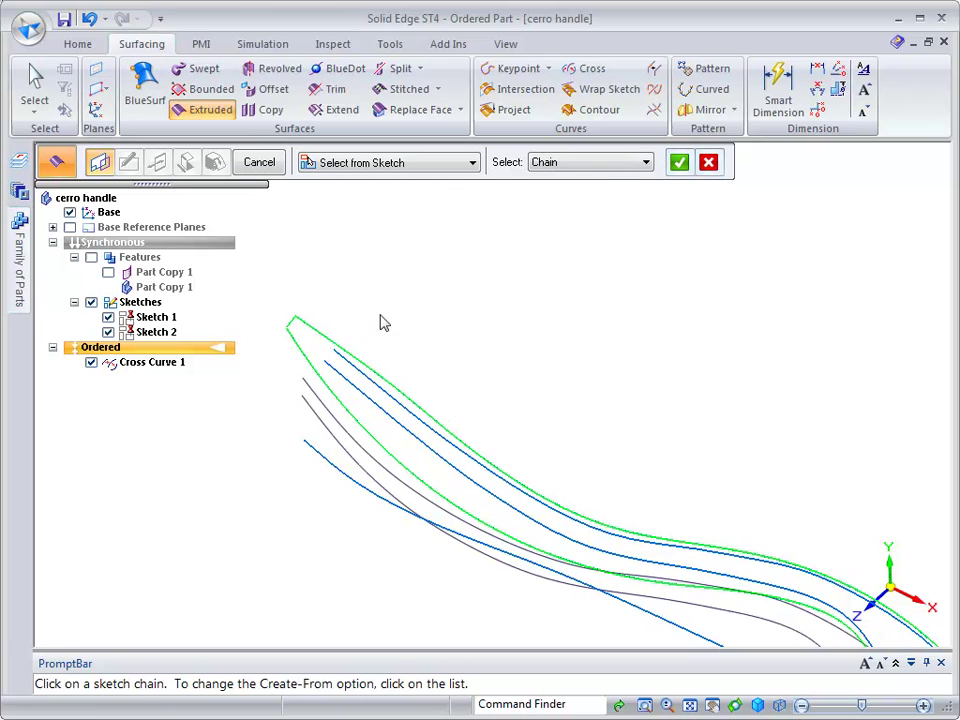
left_click(680, 162)
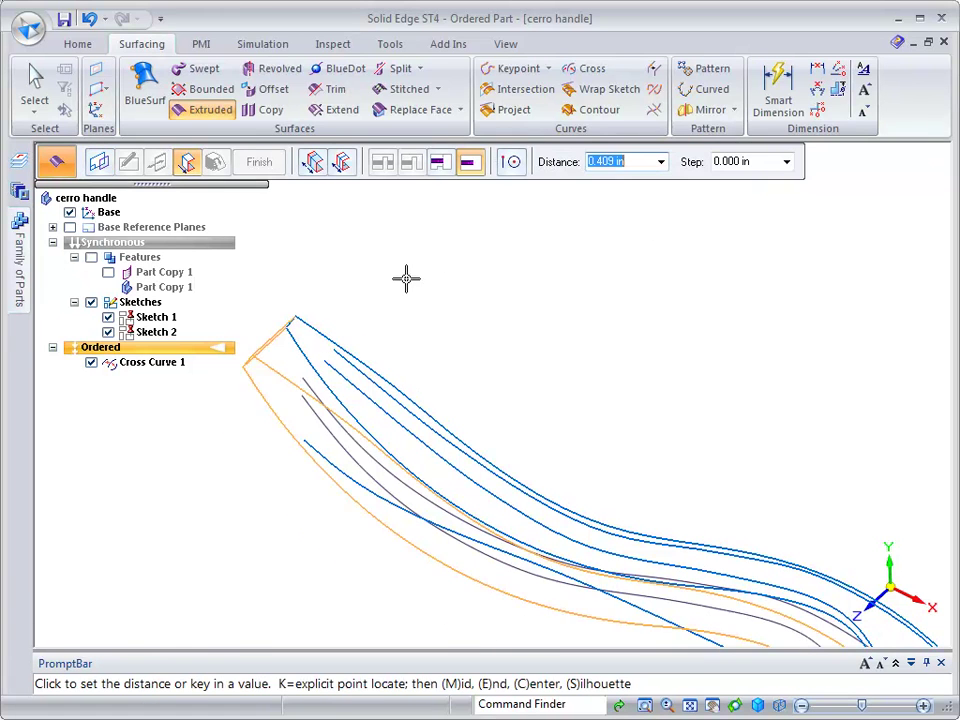
left_click(566, 253)
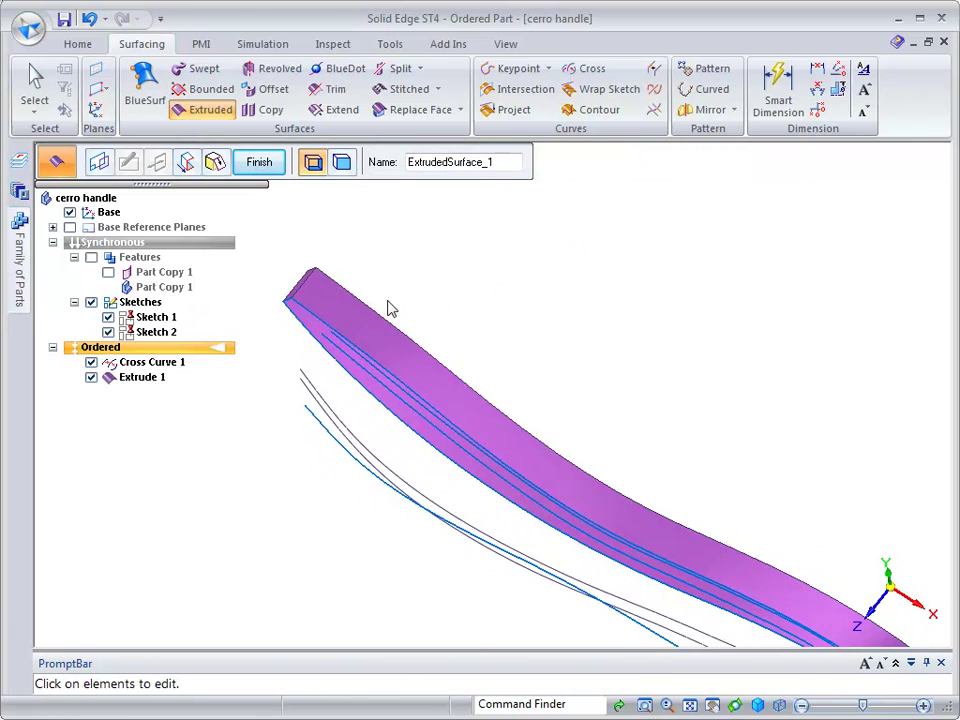
- Hide both sketches and create a keypoint curve from the cross curve's upper branch end to the extruded surface's nearest upper tip corner
left_click(108, 317)
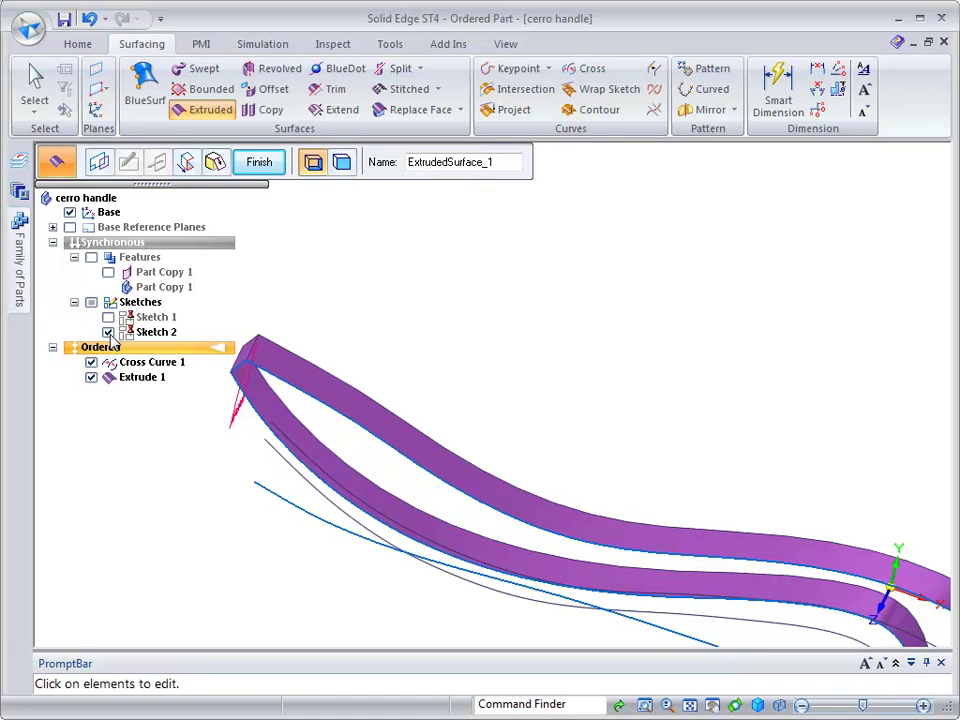
left_click(108, 332)
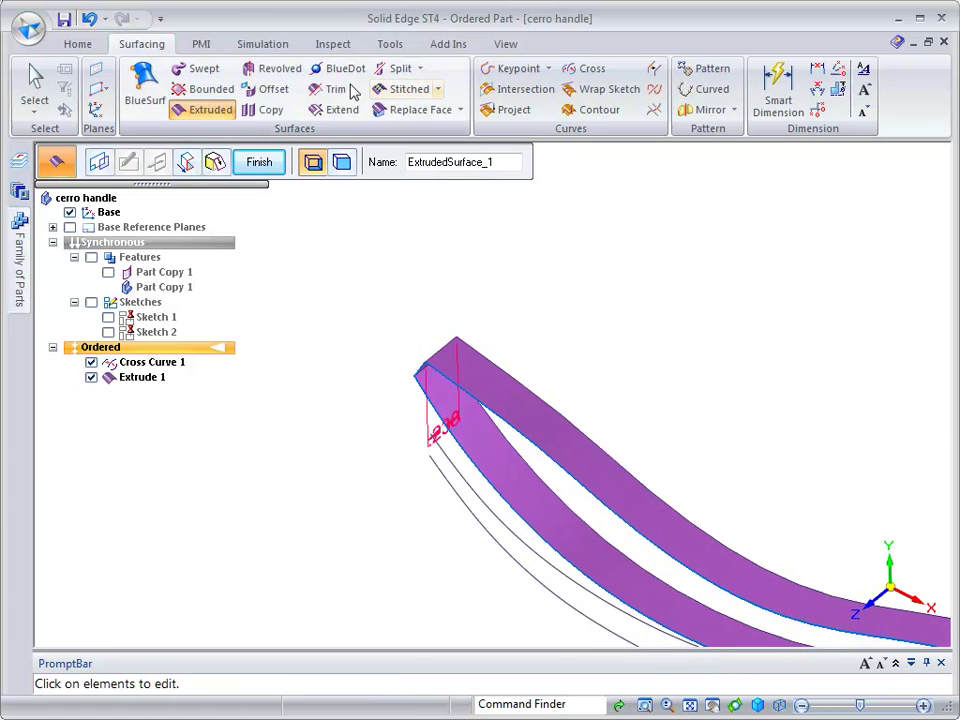
left_click(515, 68)
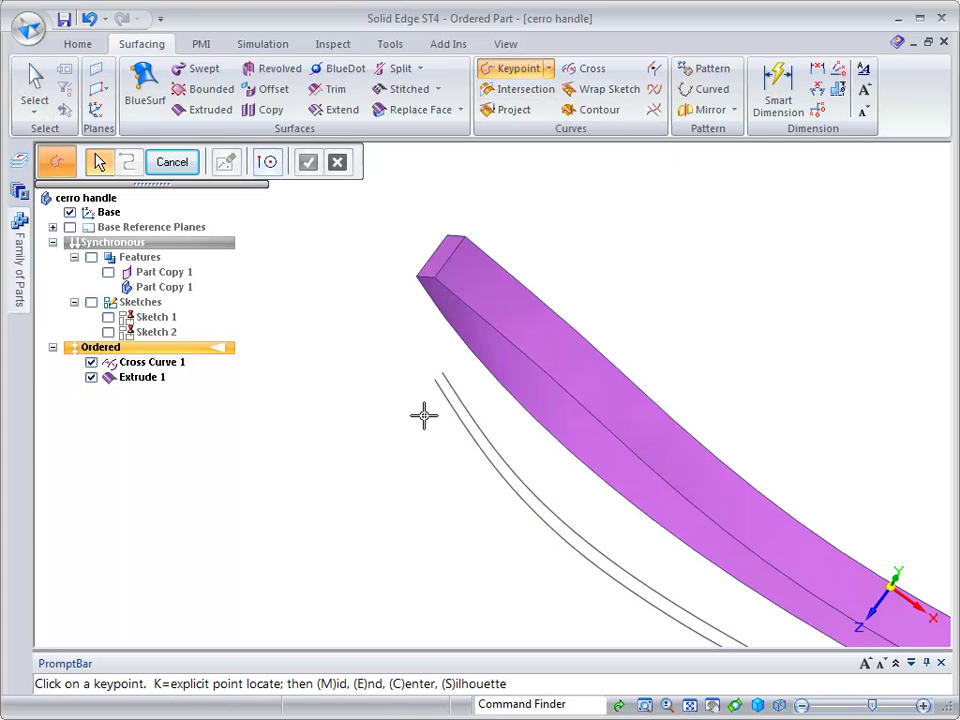
left_click(446, 372)
left_click(436, 277)
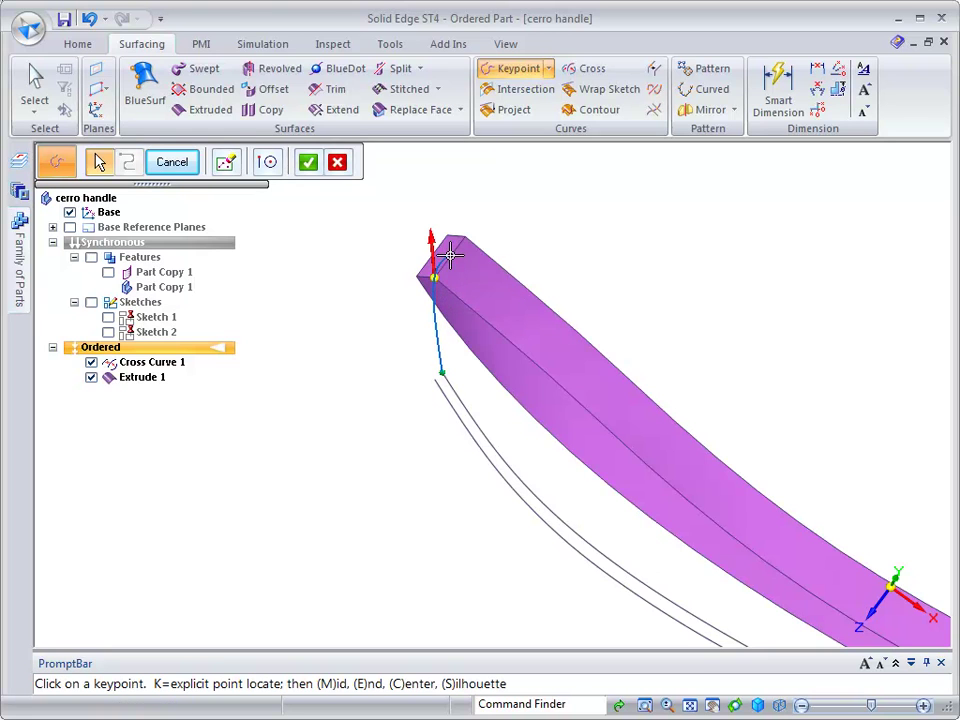
right_click(452, 258)
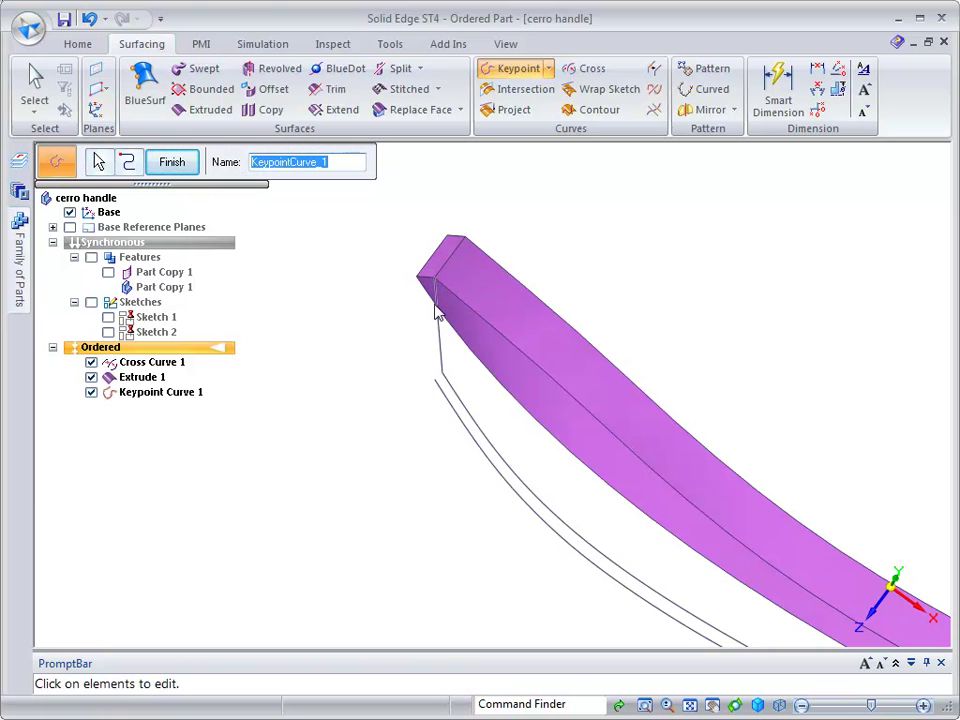
- Set both the start and end conditions of the first keypoint curve to Tangent
left_click(127, 162)
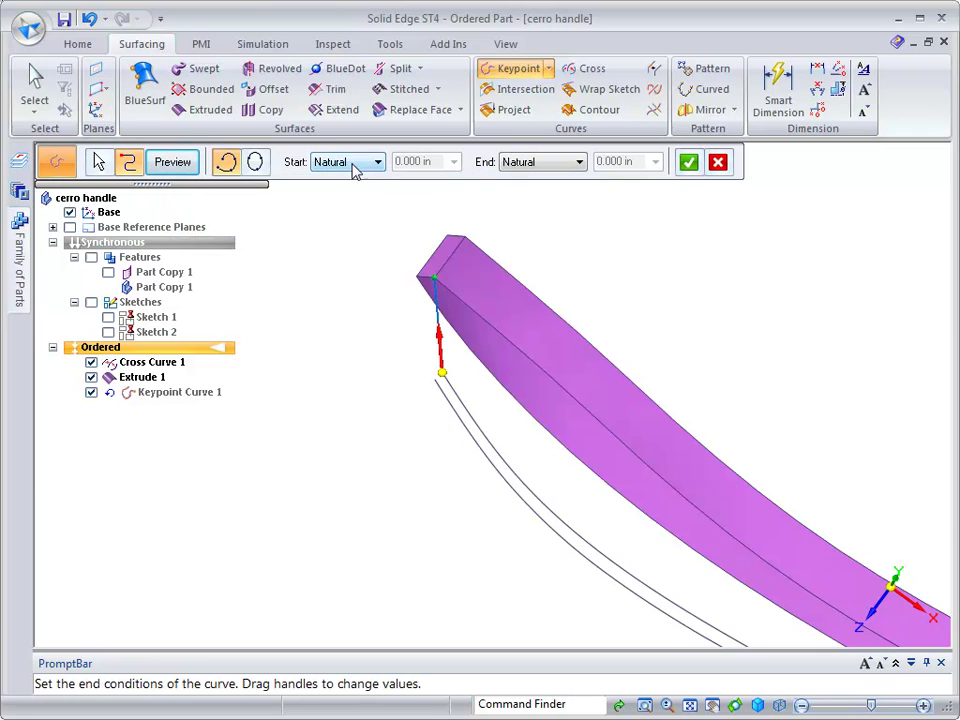
left_click(352, 170)
left_click(341, 193)
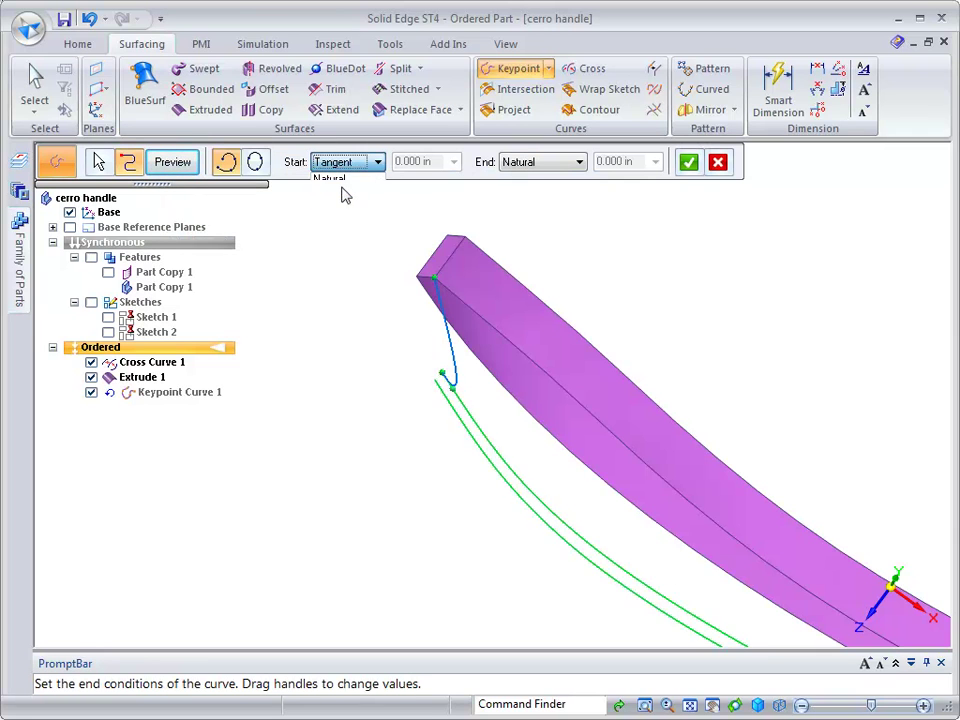
left_click(524, 169)
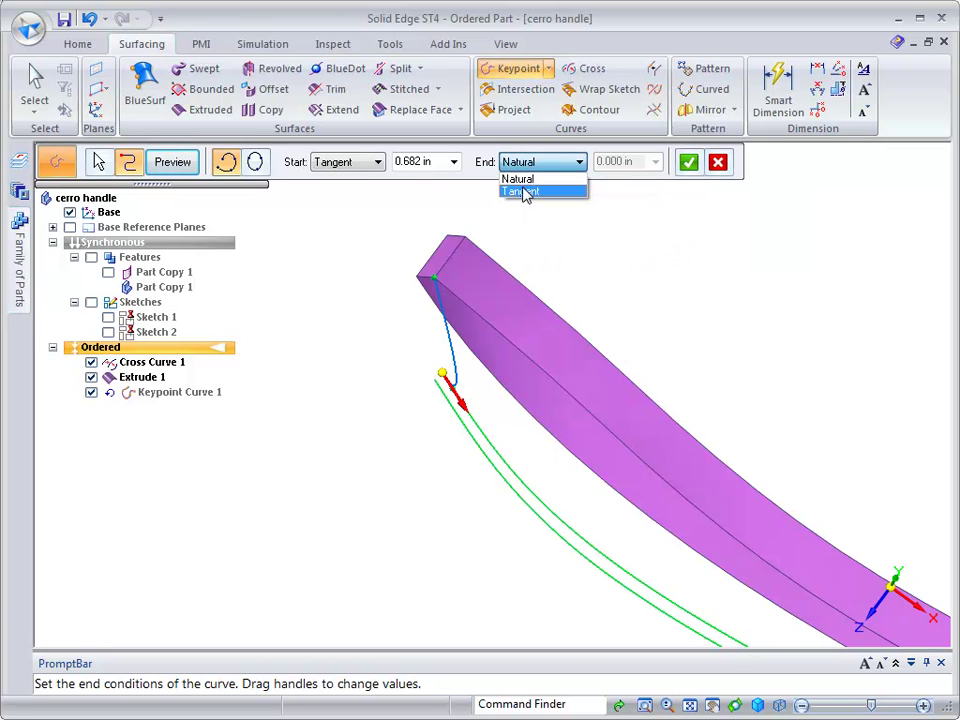
left_click(522, 191)
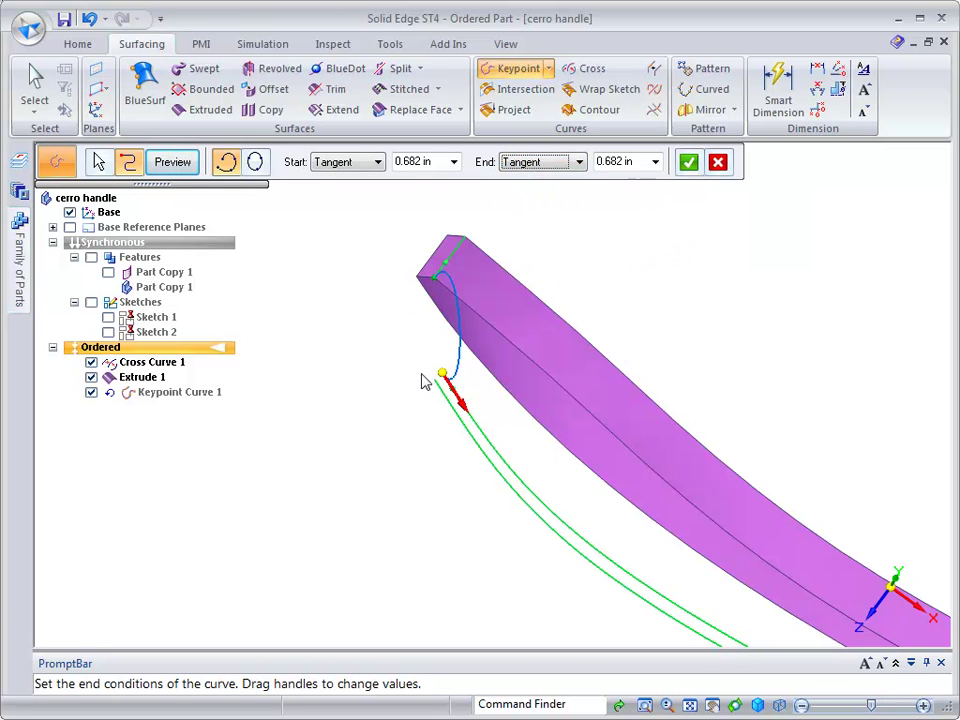
- Reverse both tangent vectors of the first keypoint curve to about -0.340 in at the start and -0.508 in at the end, and finish it
scroll(446, 283, "up", 3)
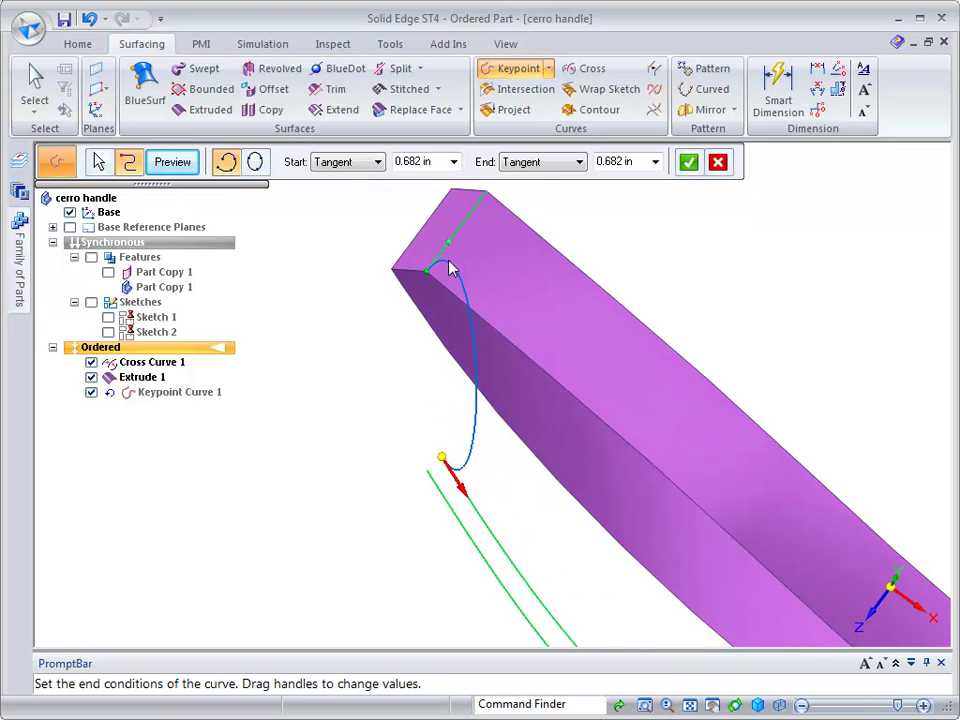
left_click_drag(452, 249, 412, 300)
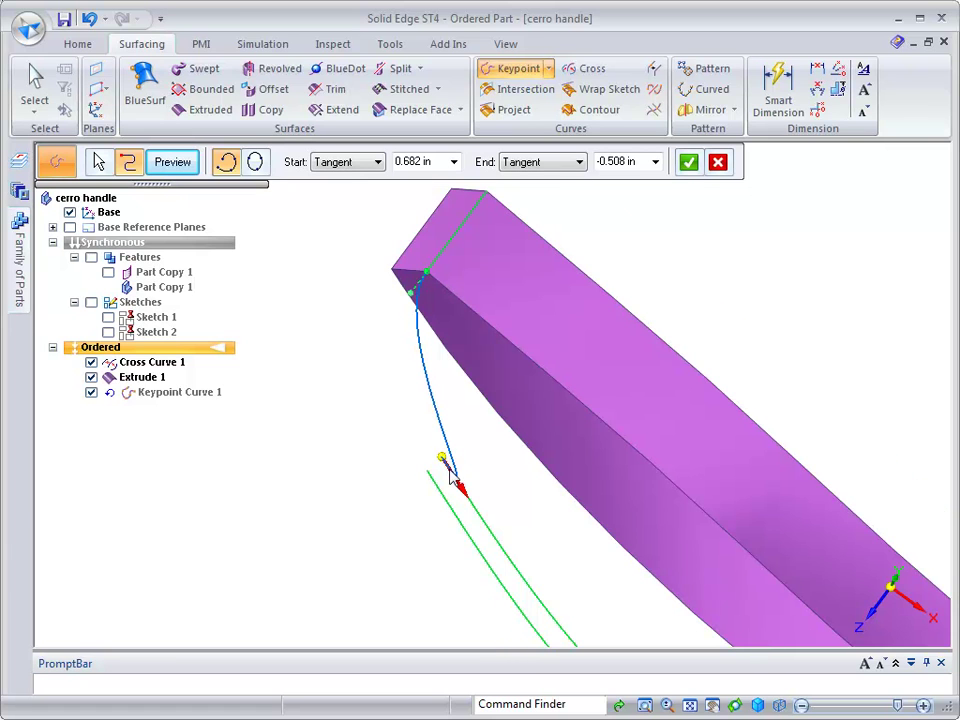
scroll(452, 476, "up", 3)
scroll(458, 500, "down", 1)
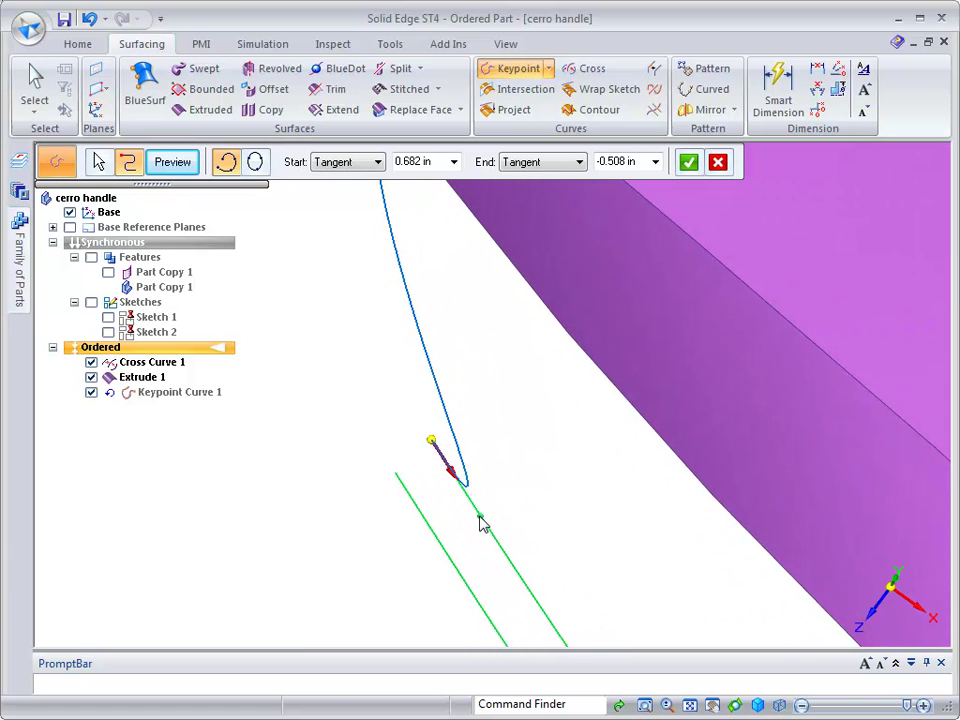
left_click_drag(481, 523, 425, 372)
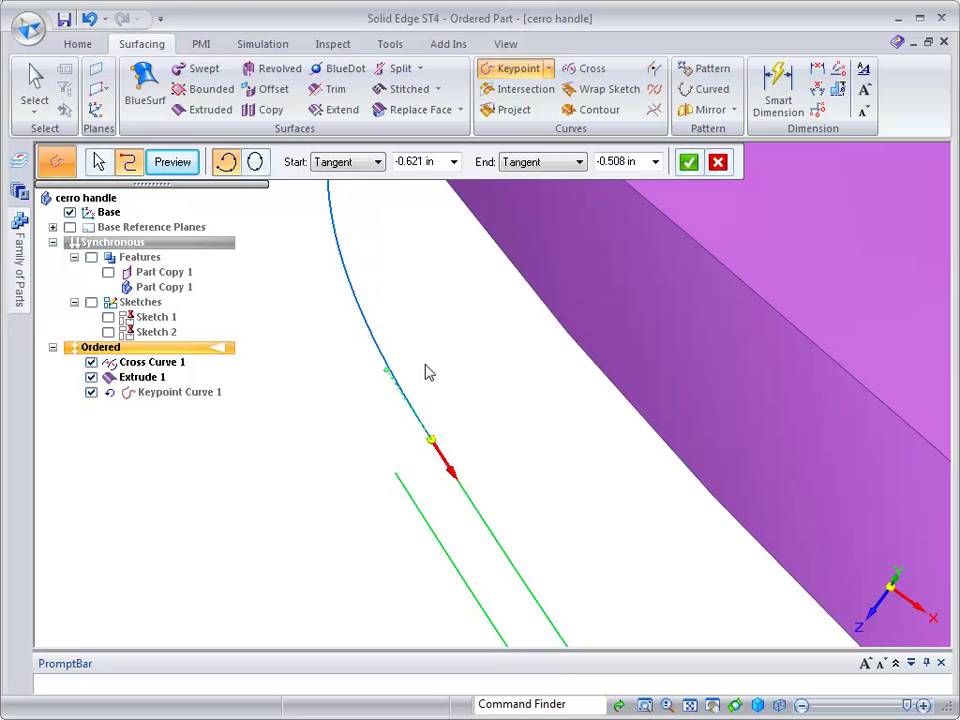
scroll(516, 377, "down", 2)
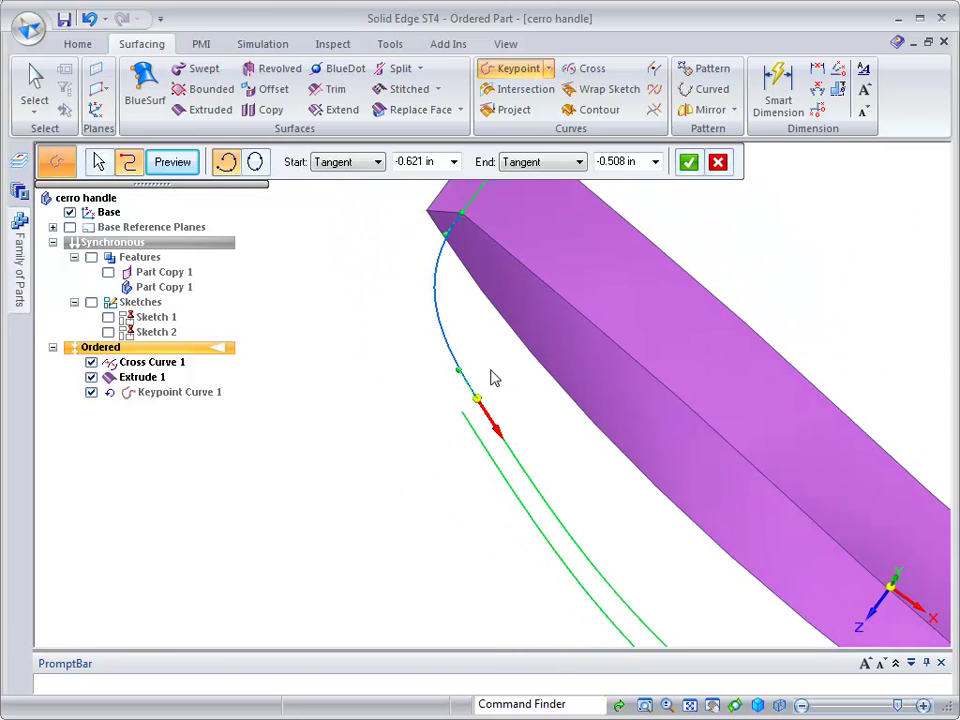
scroll(487, 380, "up", 1)
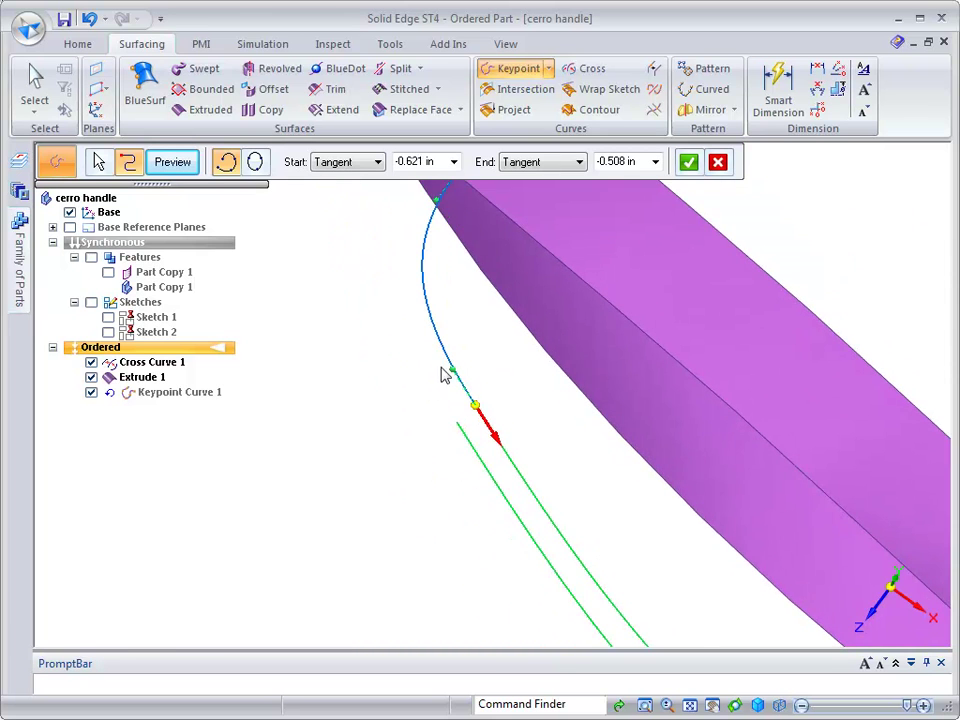
left_click_drag(453, 374, 466, 392)
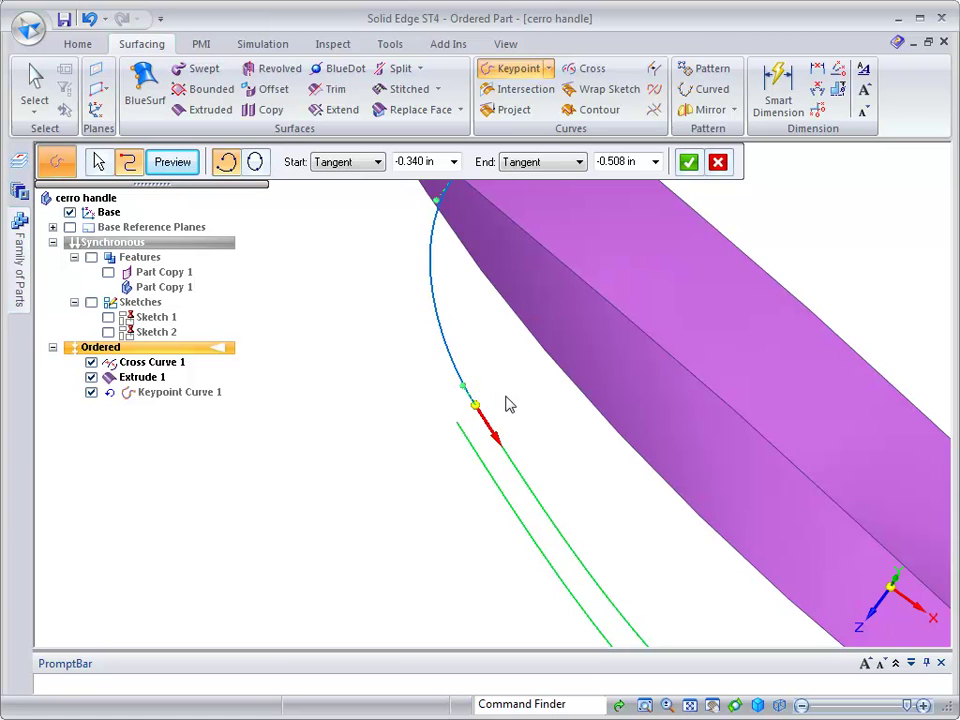
left_click(688, 161)
middle_click_drag(671, 229, 341, 266)
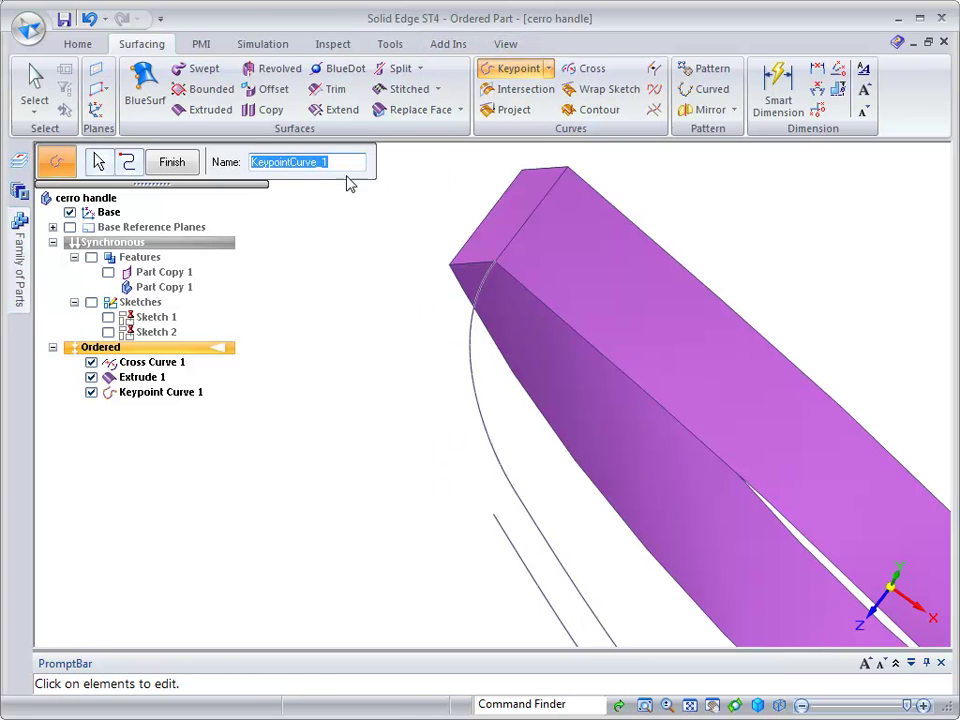
left_click(172, 162)
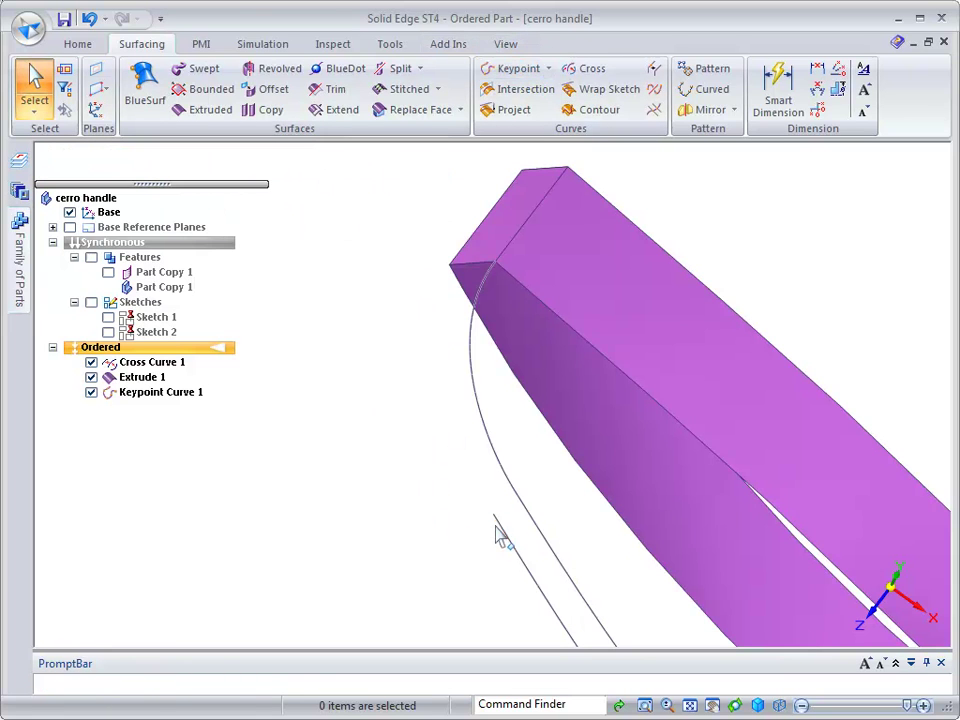
- Create a second keypoint curve from the cross curve's lower branch end to the other near tip corner of the extruded surface
left_click(515, 68)
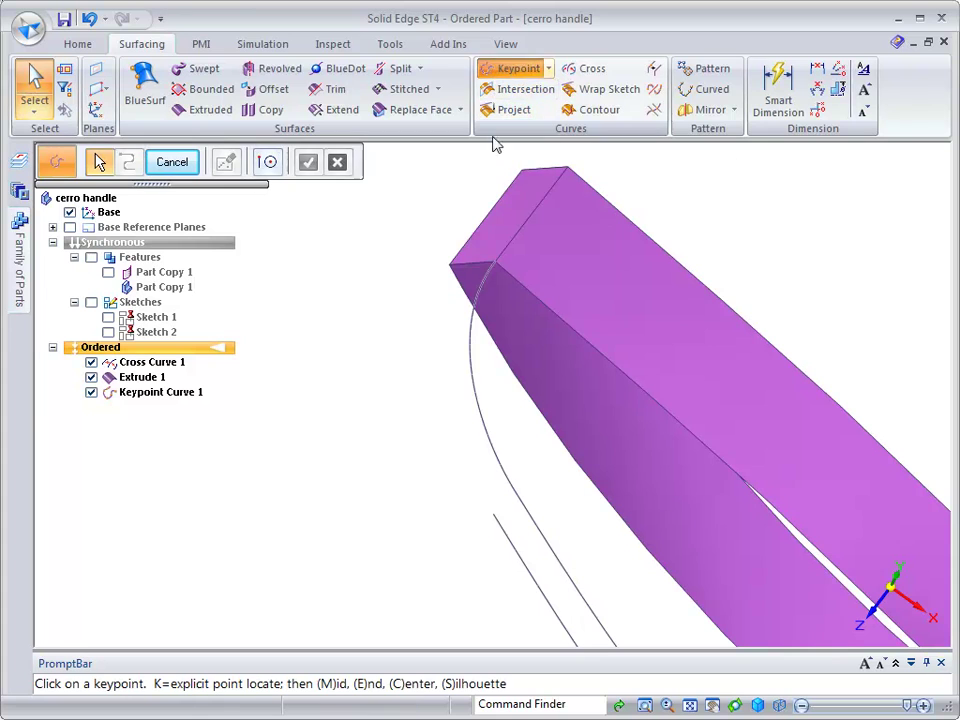
left_click(492, 514)
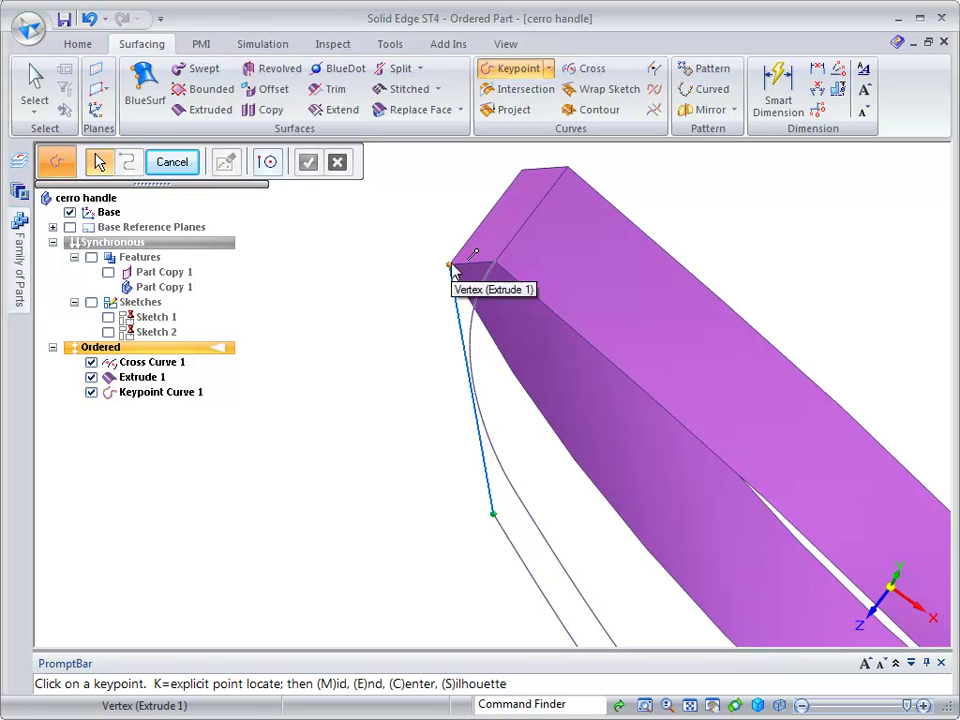
left_click(451, 266)
right_click(446, 214)
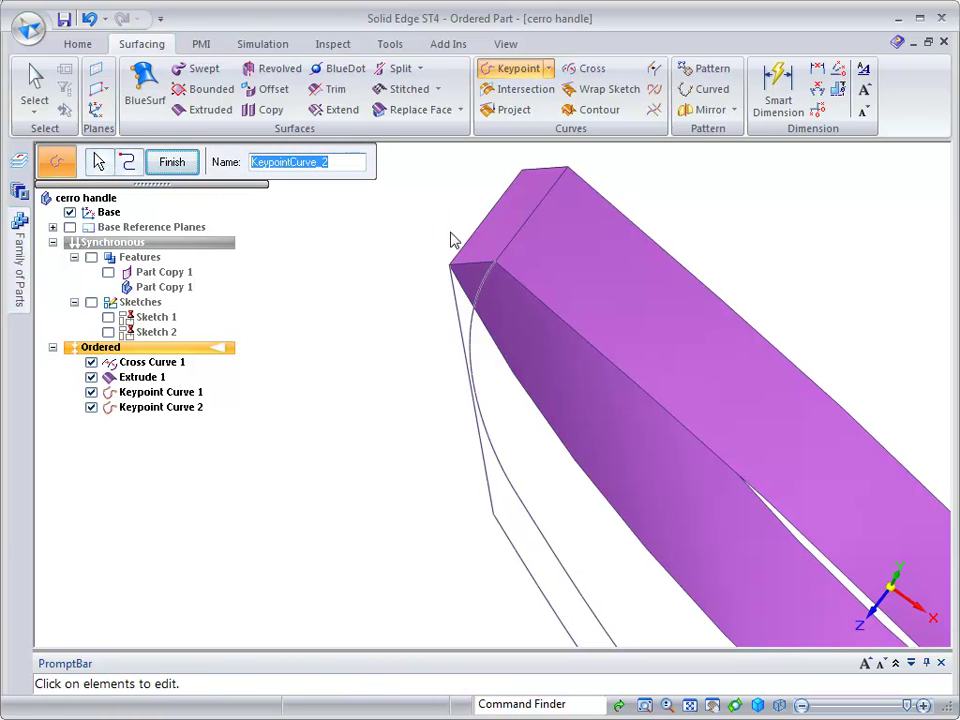
- Finish the second keypoint curve, reopen its definition and set both its start and end conditions to Tangent
left_click(180, 163)
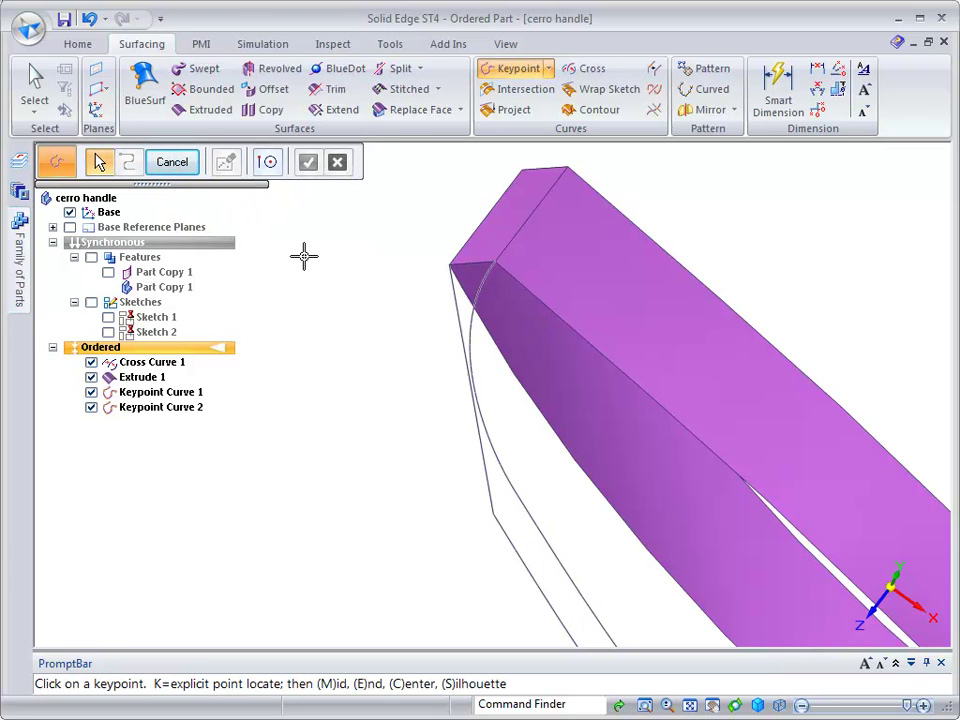
key("Escape")
left_click(453, 298)
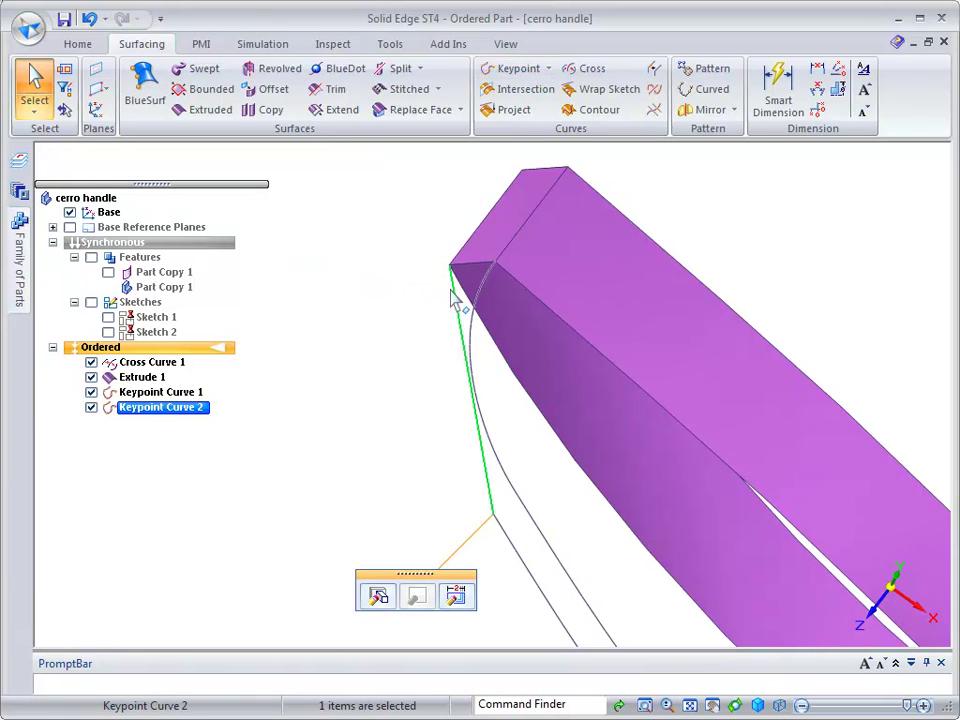
left_click(389, 601)
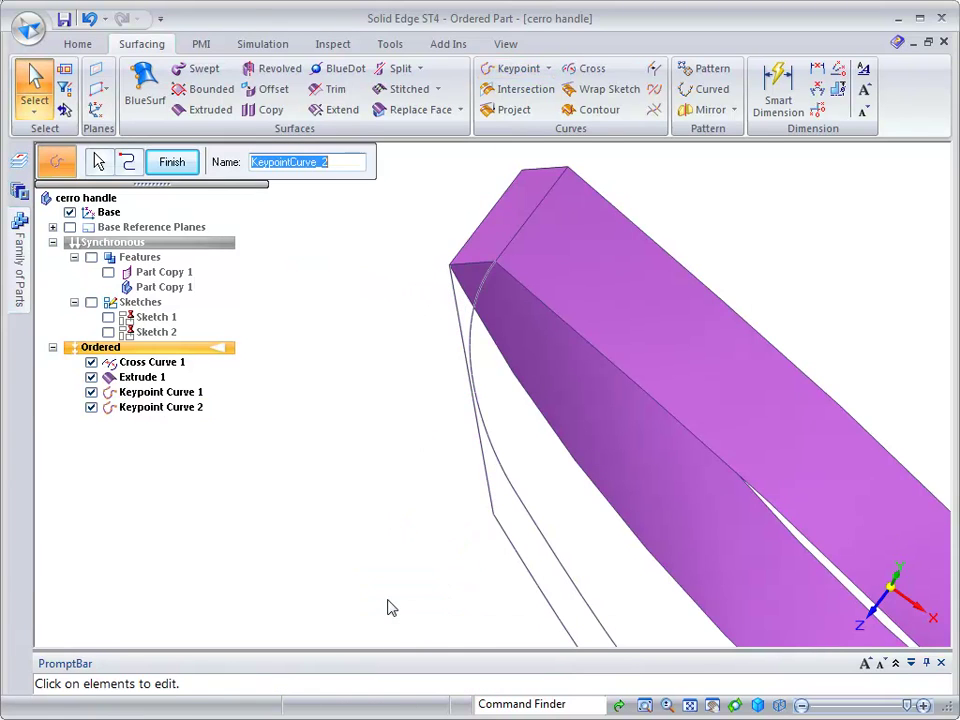
left_click(127, 162)
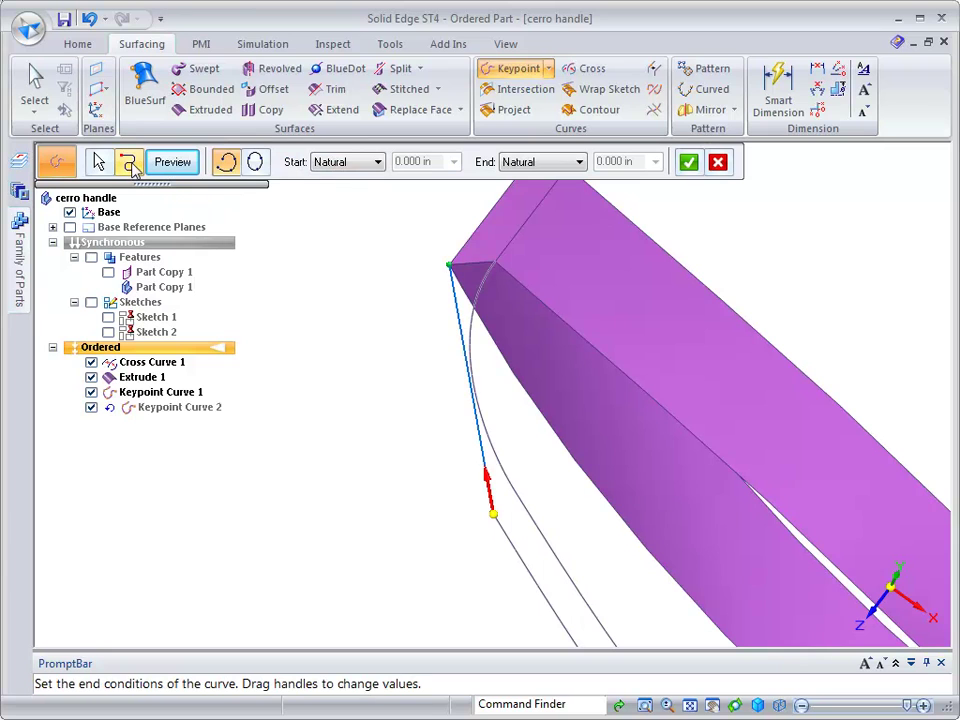
left_click(348, 162)
left_click(330, 191)
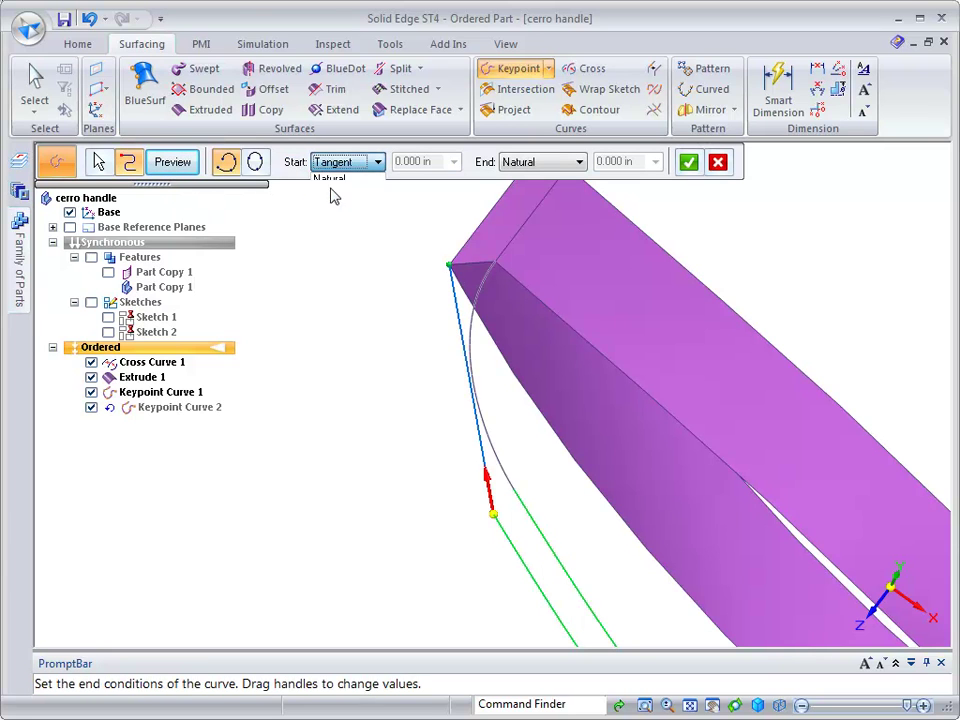
left_click(540, 162)
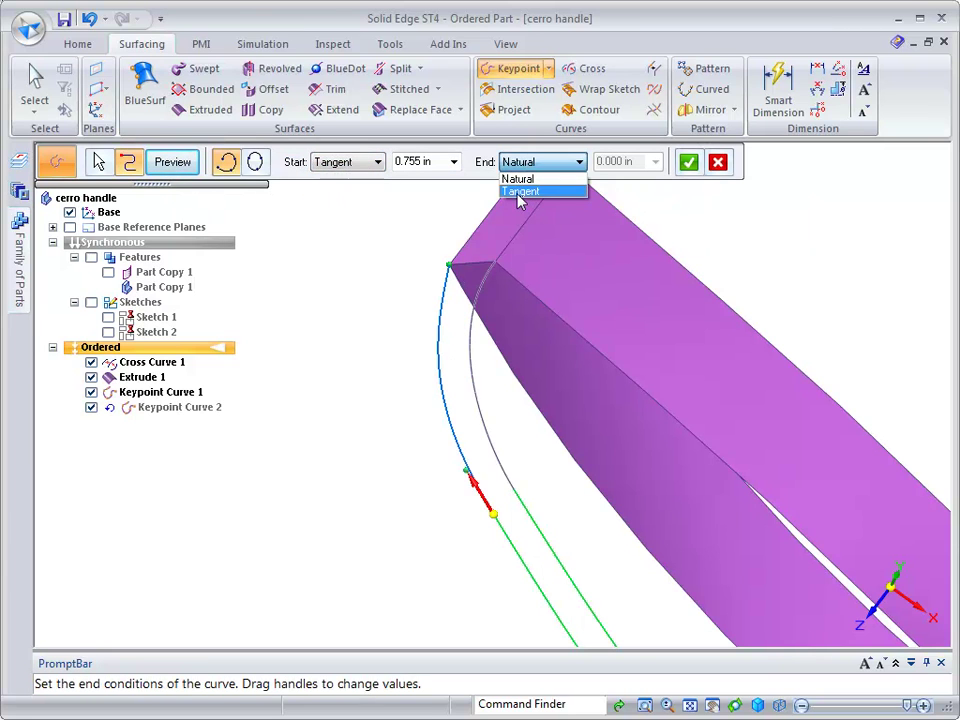
left_click(516, 191)
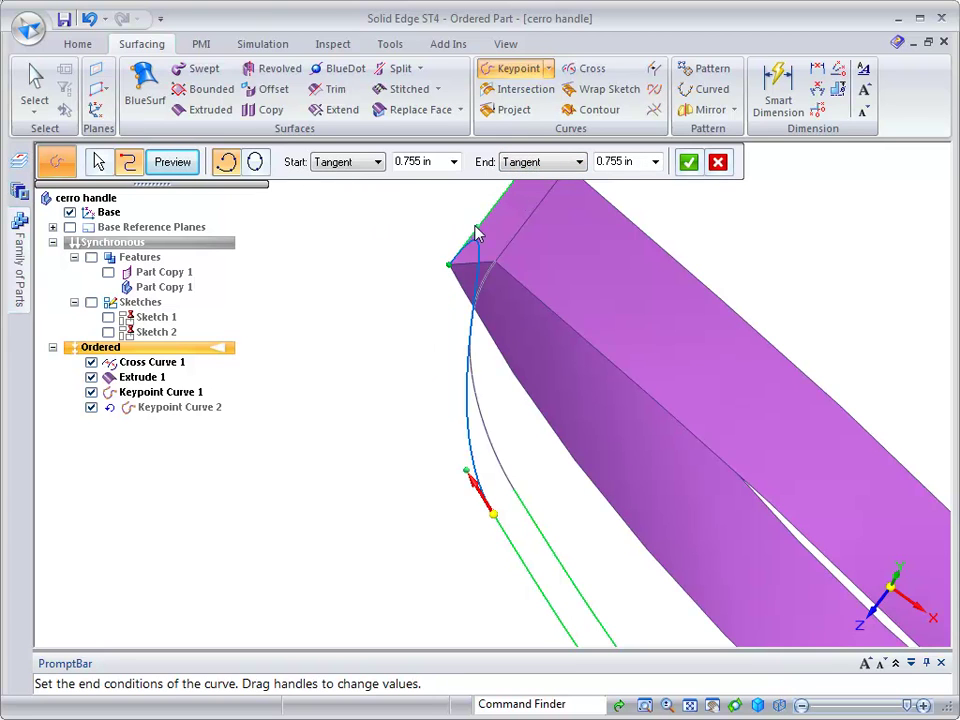
- Reverse the second keypoint curve's end tangent vector to about -0.208 in and finish the curve
left_click_drag(480, 234, 422, 289)
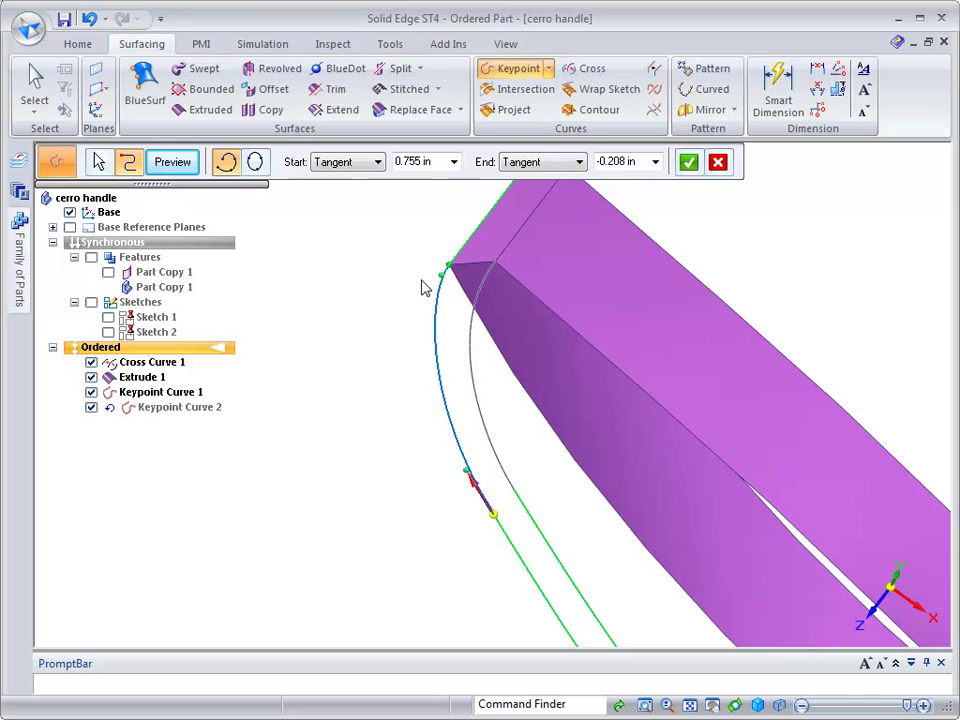
left_click(688, 163)
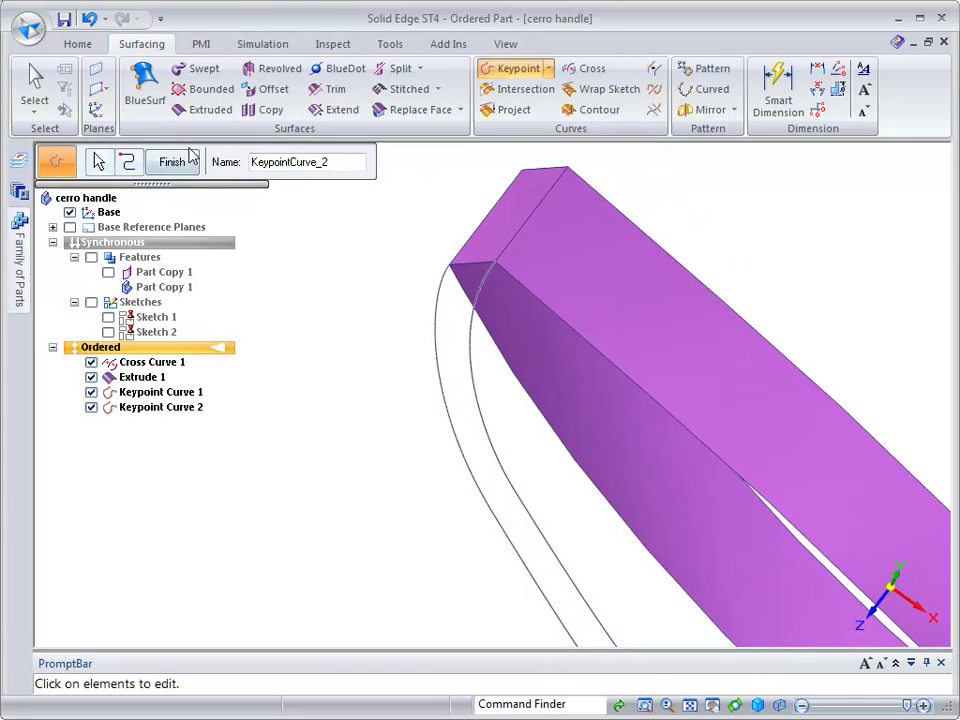
left_click(172, 163)
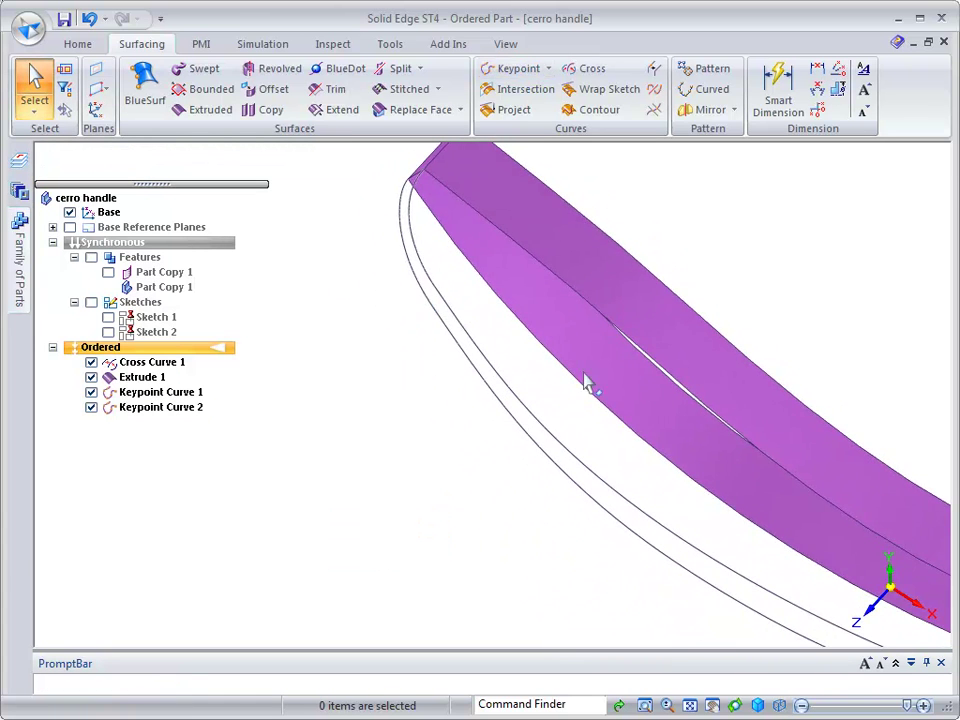
- Start a BlueSurf with Single selection, using the extruded surface's edge facing the cross curve and the cross curve itself as cross sections
scroll(616, 386, "down", 1)
scroll(616, 388, "down", 1)
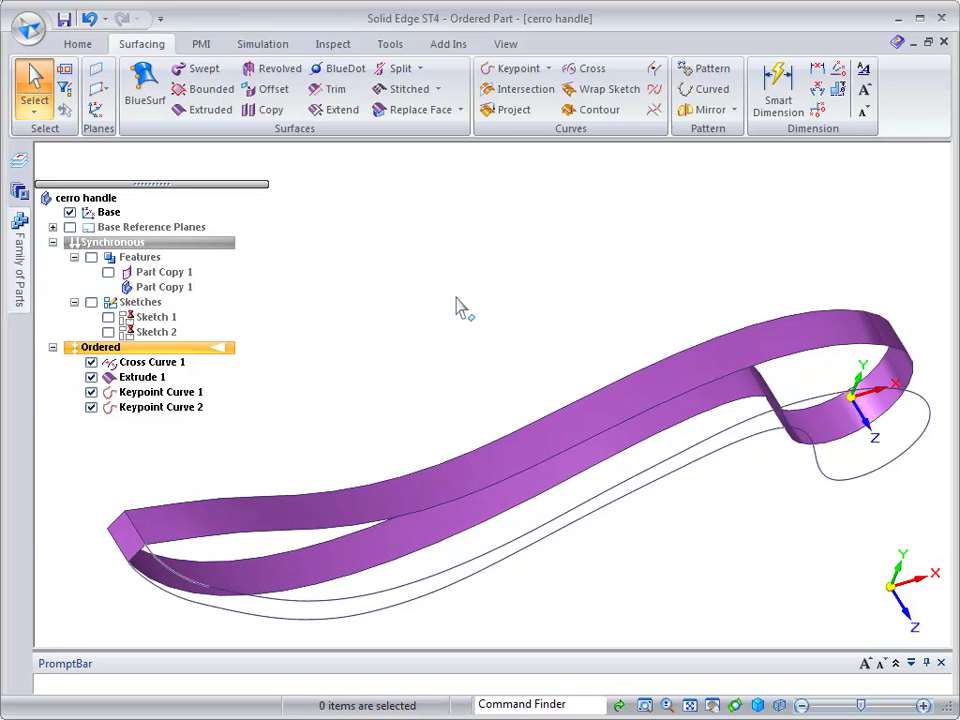
left_click(144, 90)
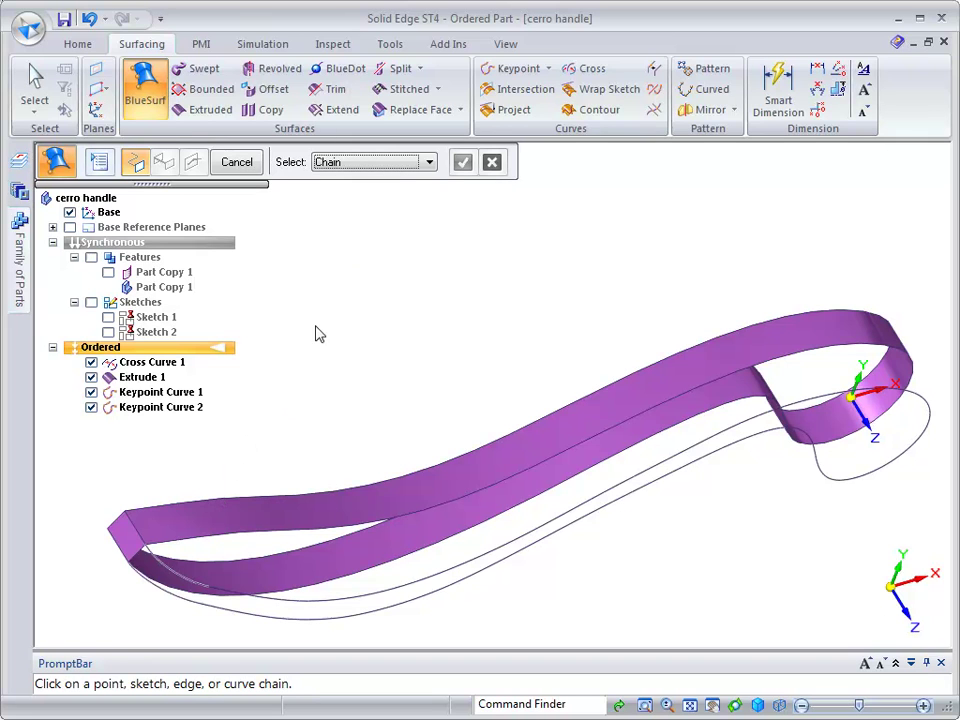
left_click(398, 175)
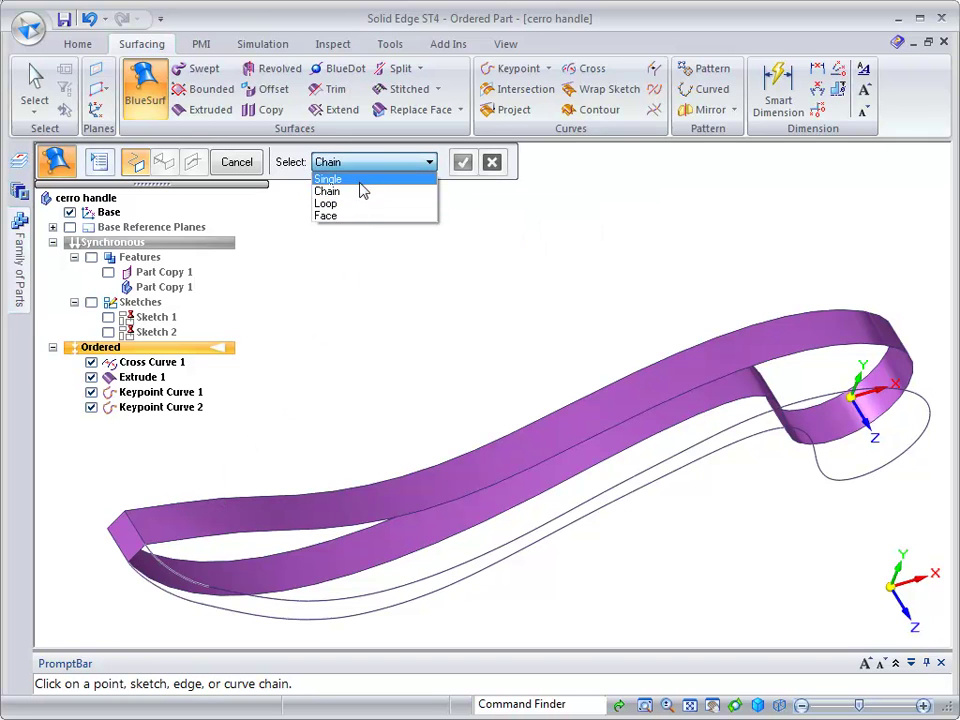
left_click(358, 181)
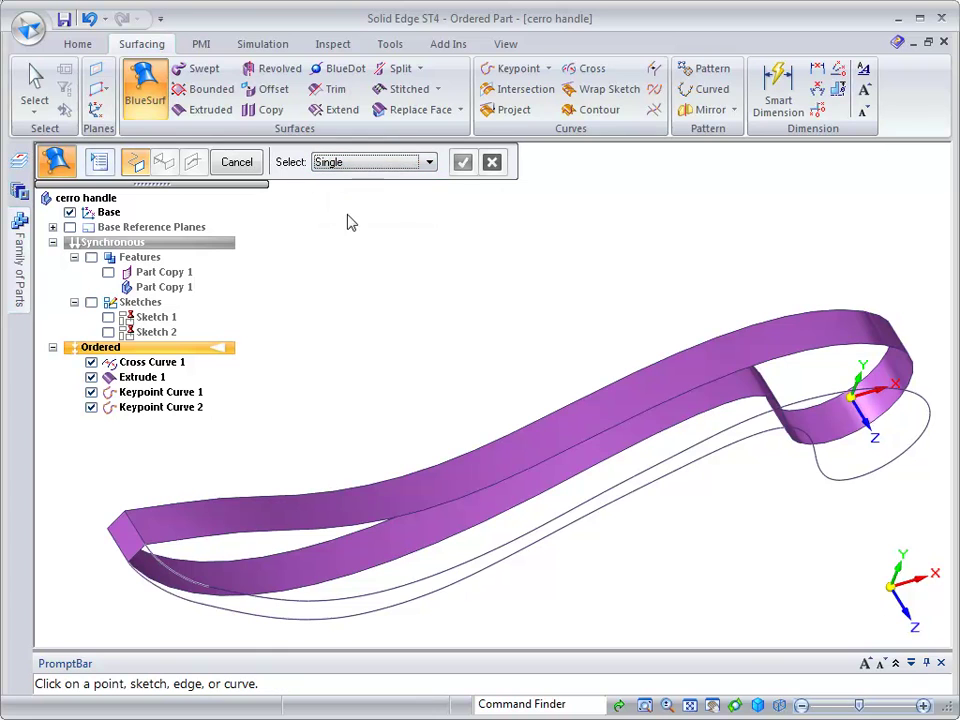
left_click(226, 541)
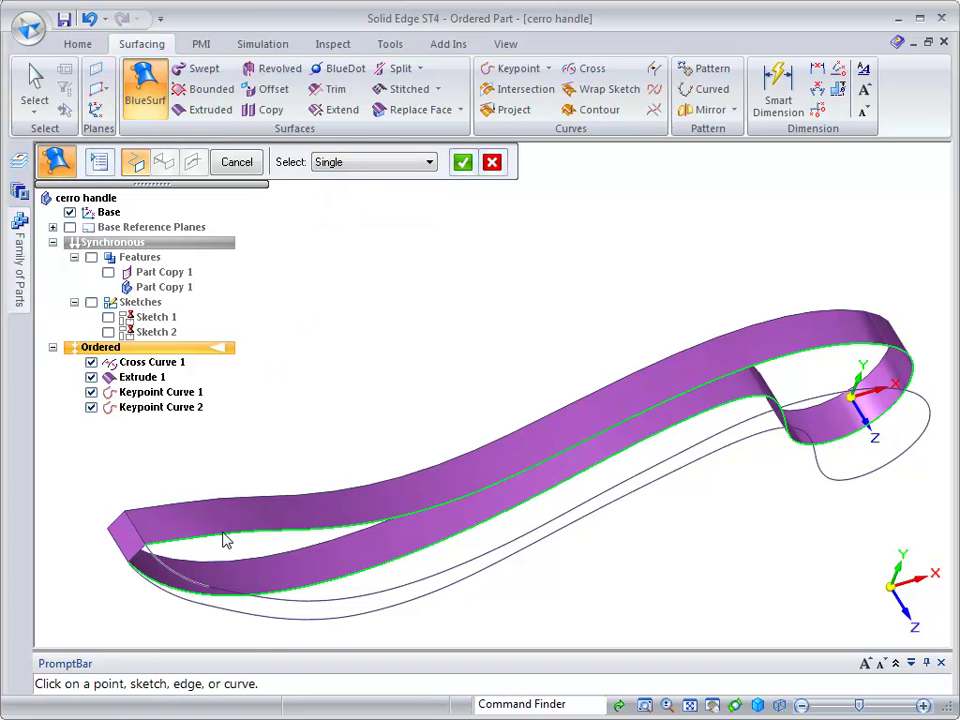
right_click(226, 541)
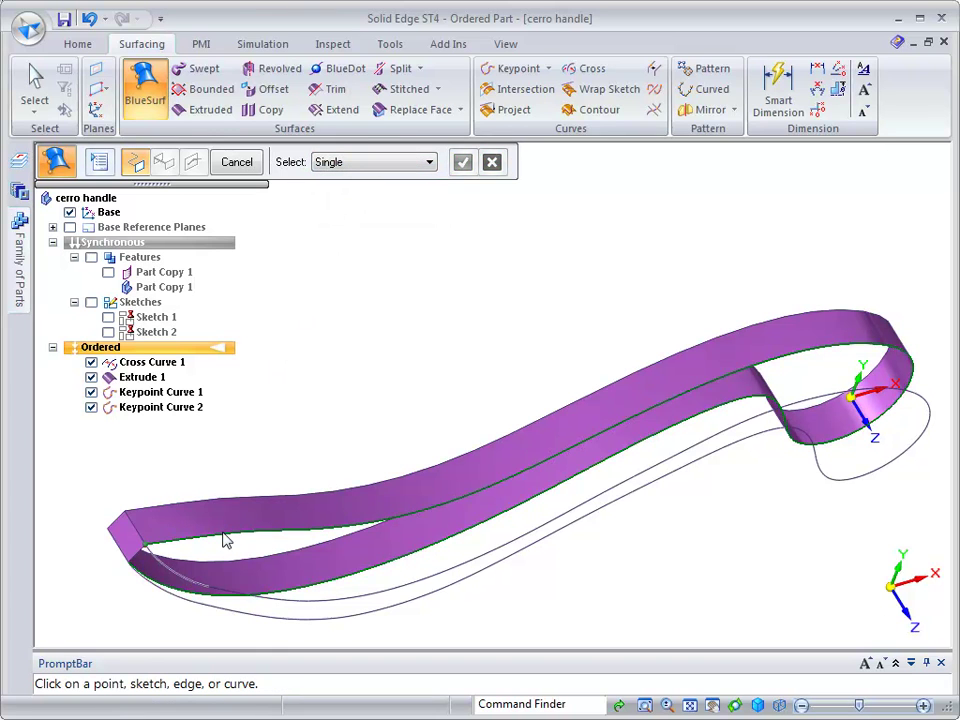
left_click(246, 600)
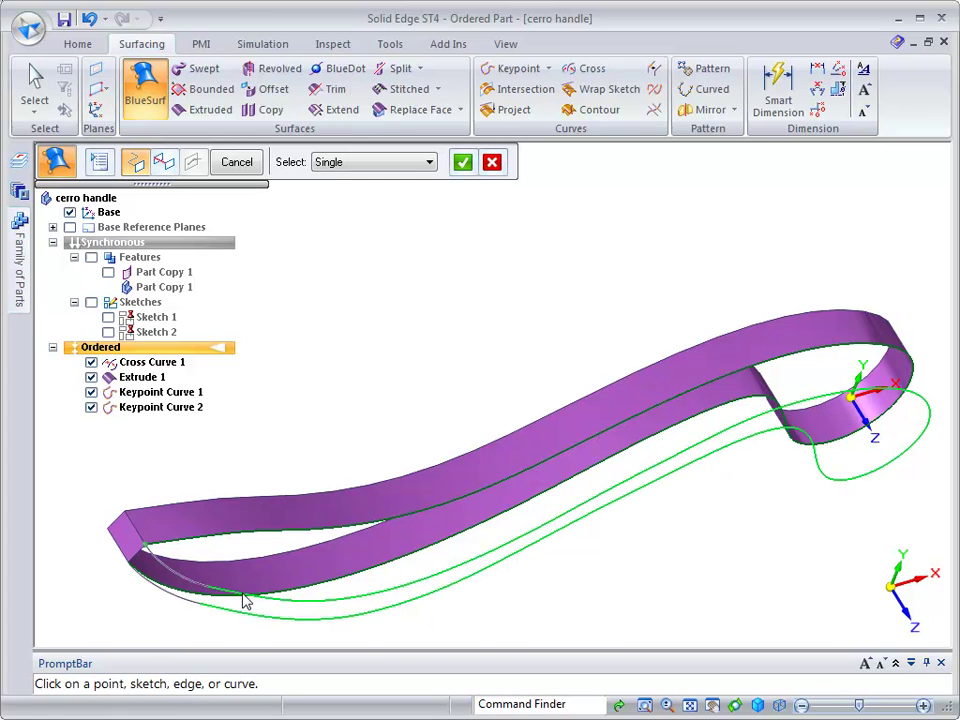
right_click(246, 600)
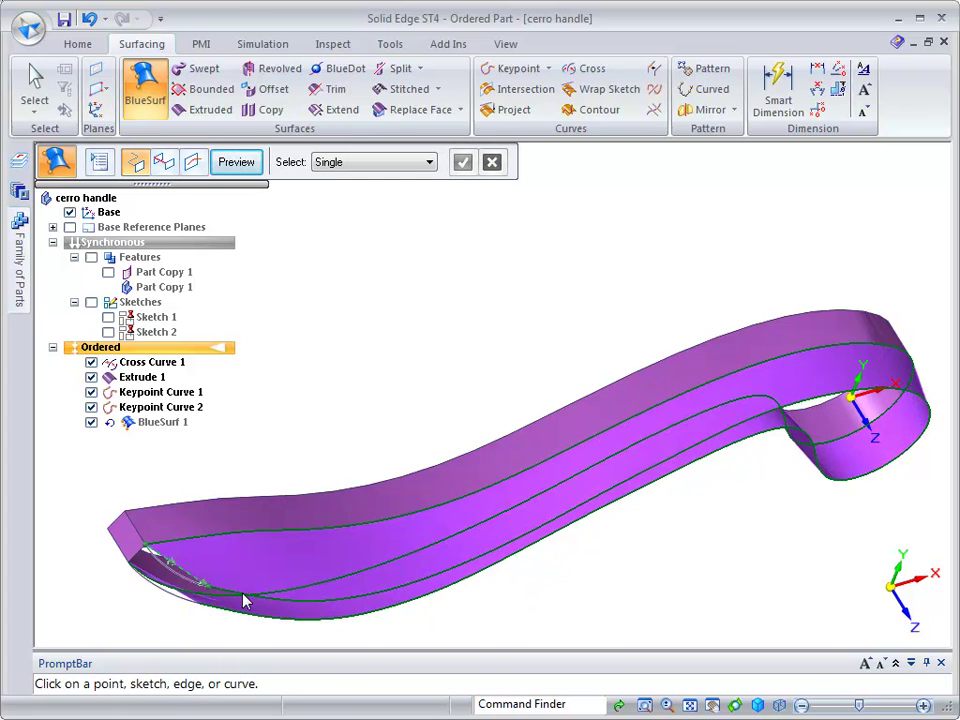
- Add both keypoint curves at the tip as guide curves of the BlueSurf, using Single selection
middle_click_drag(243, 600, 195, 480)
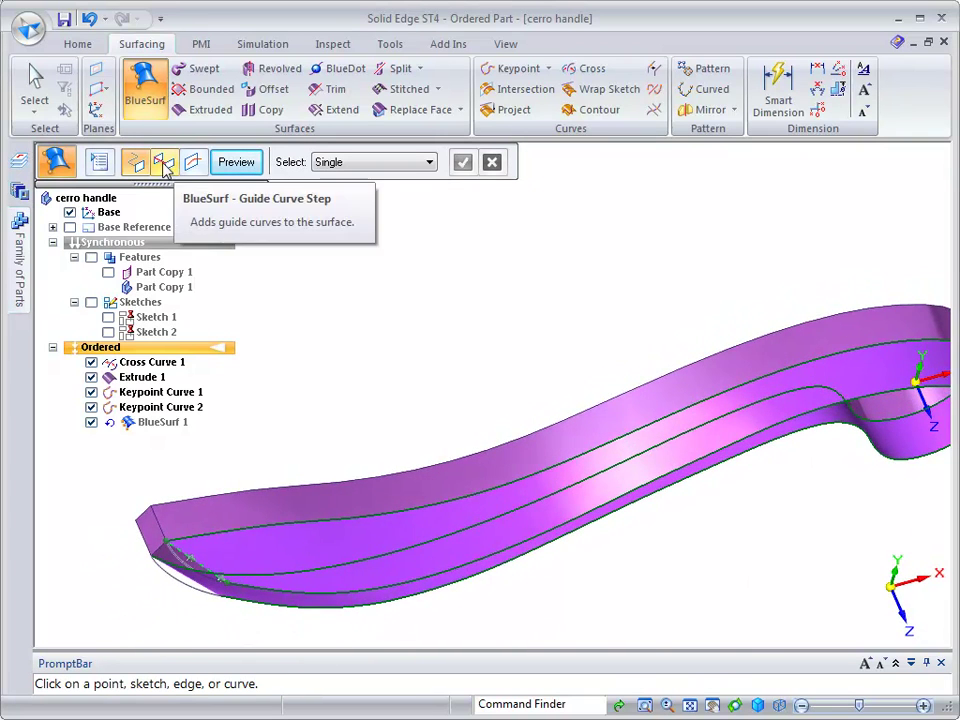
left_click(163, 161)
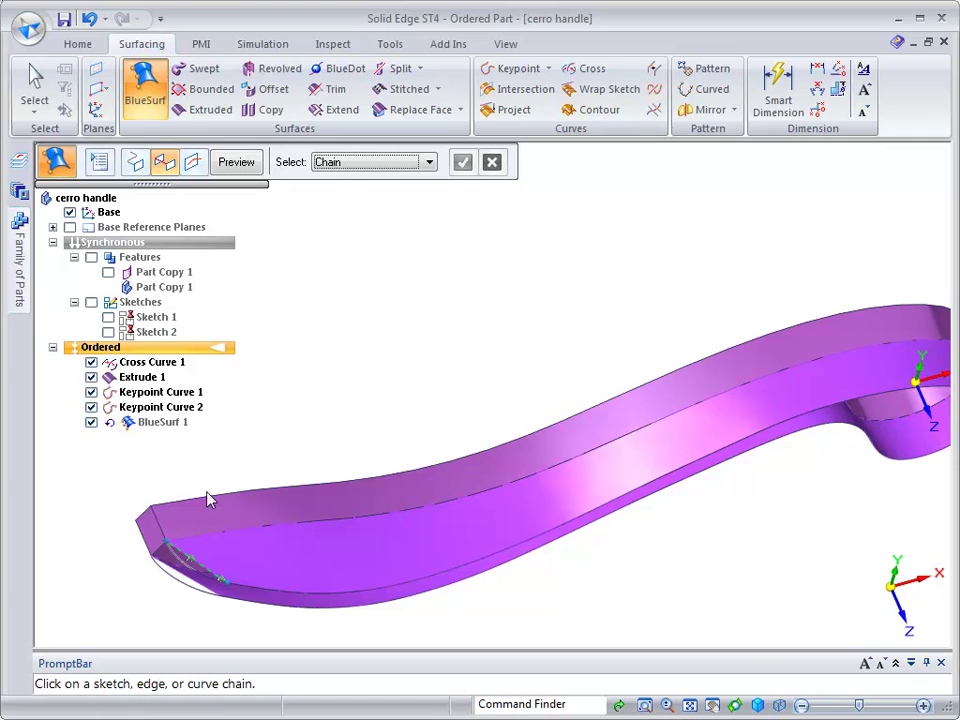
left_click(354, 163)
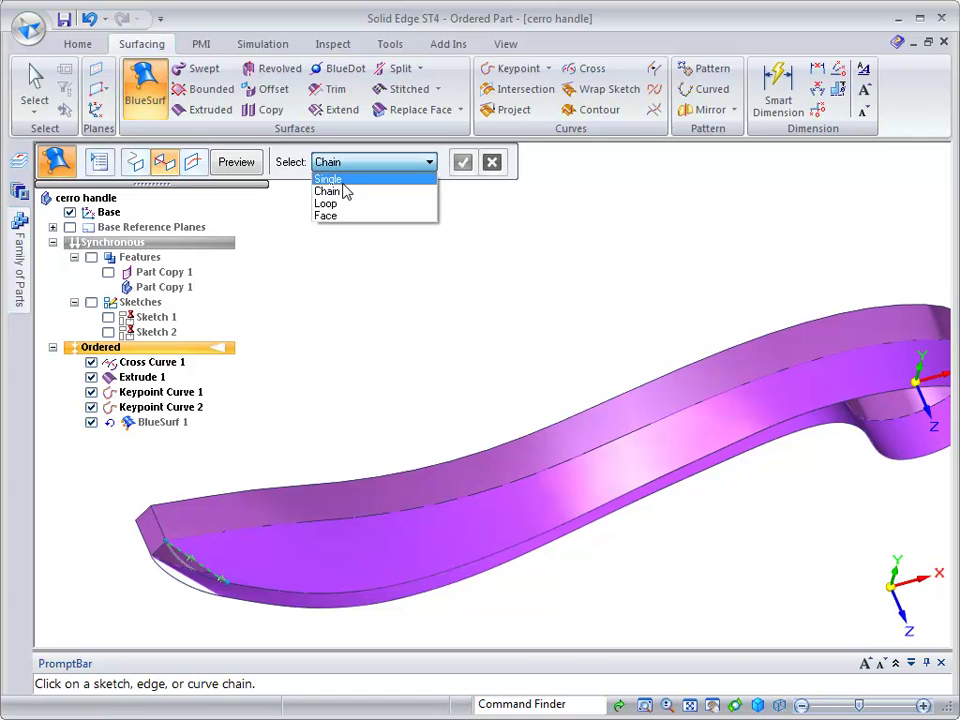
left_click(338, 179)
middle_click_drag(180, 572, 183, 598)
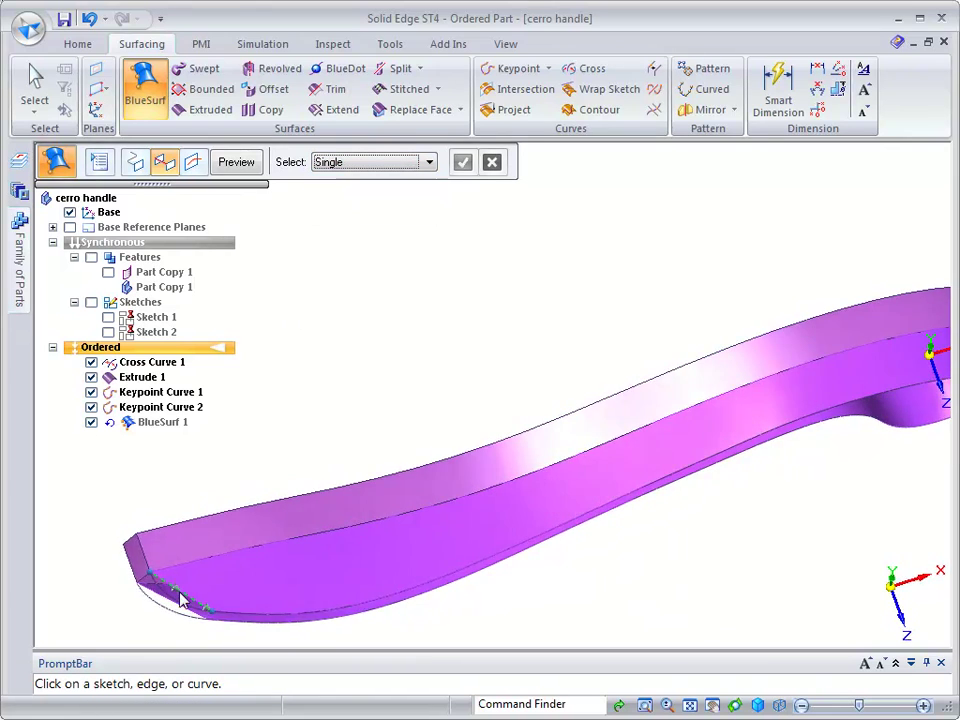
left_click(172, 608)
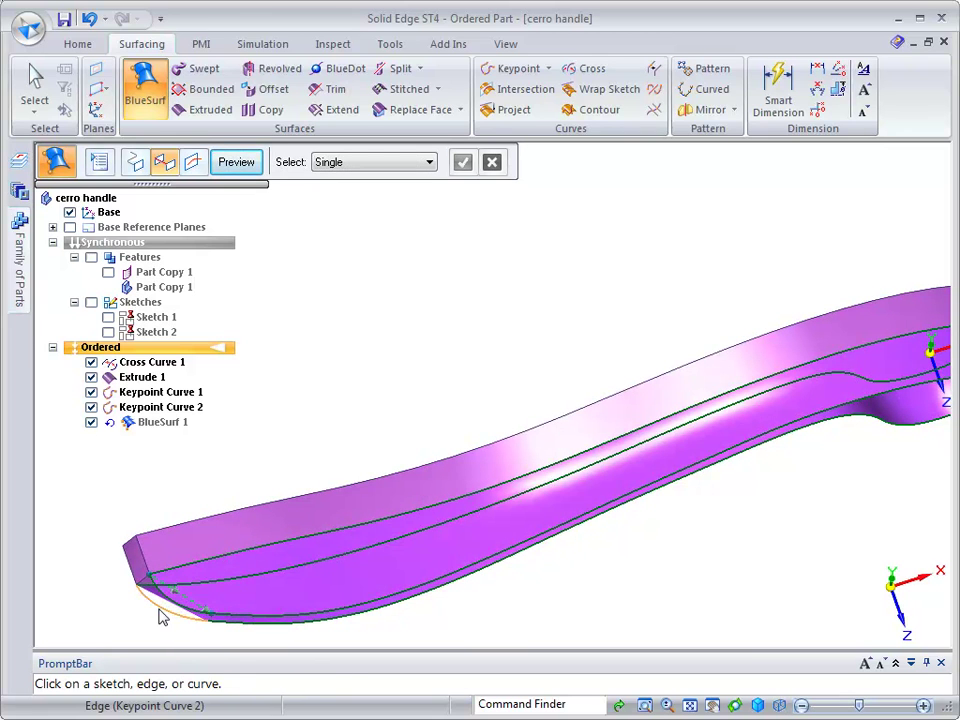
left_click(163, 616)
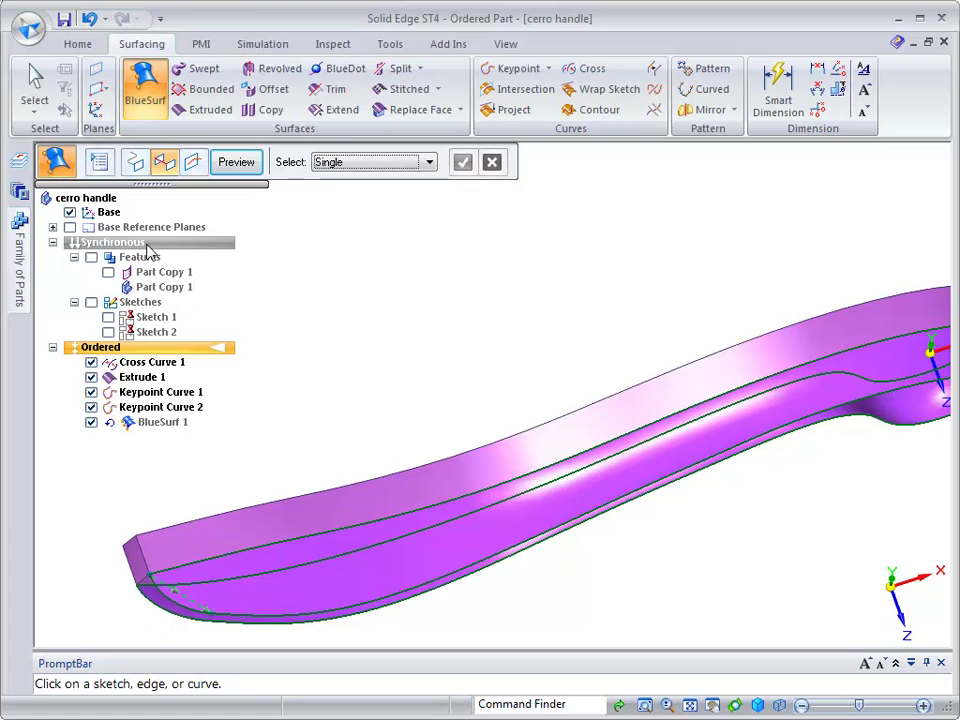
- Set the BlueSurf's start section tangency to Tangent continuous and preview the surface
left_click(100, 166)
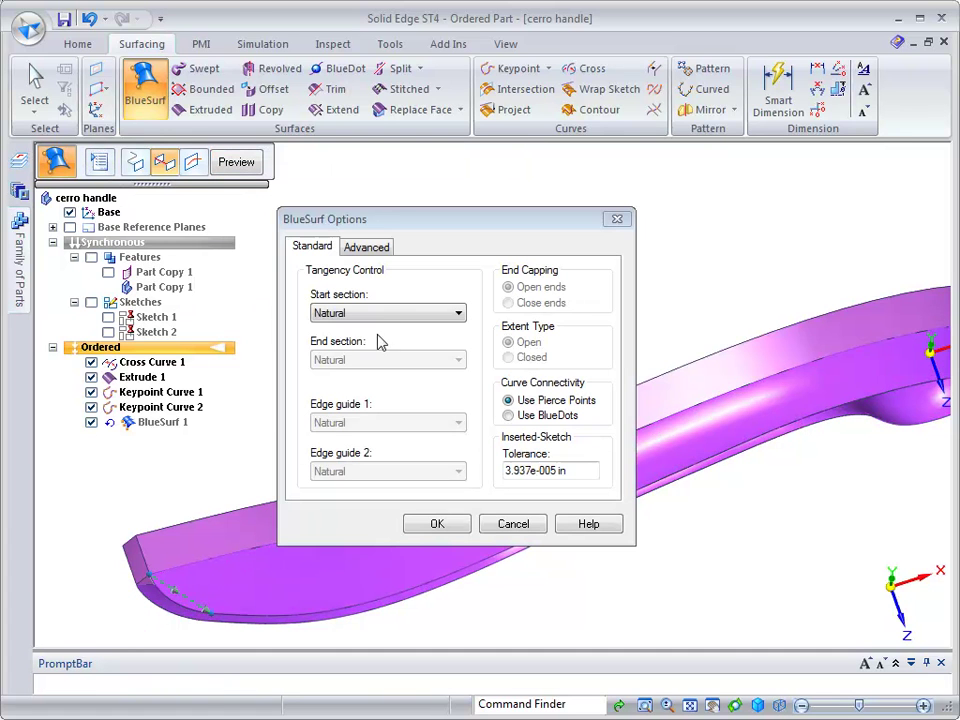
left_click(446, 313)
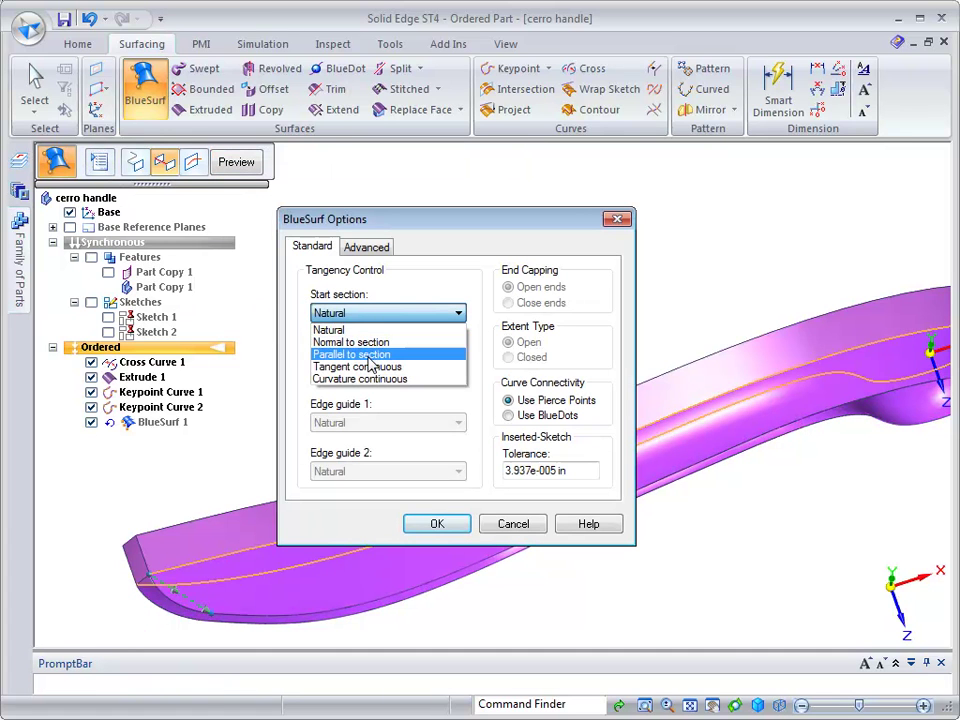
left_click(368, 367)
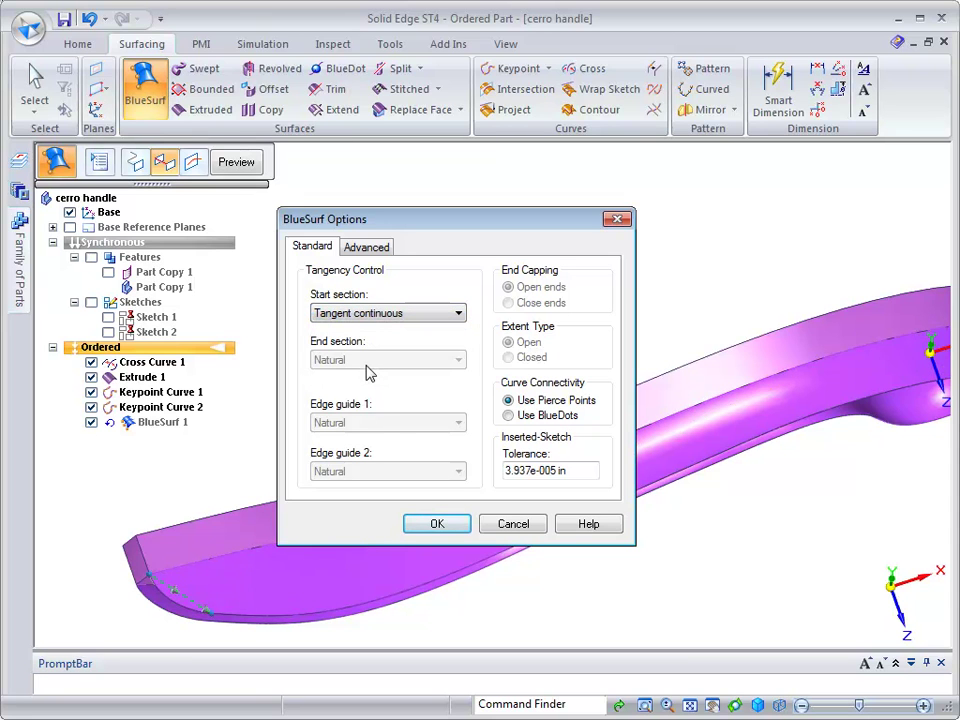
left_click(437, 524)
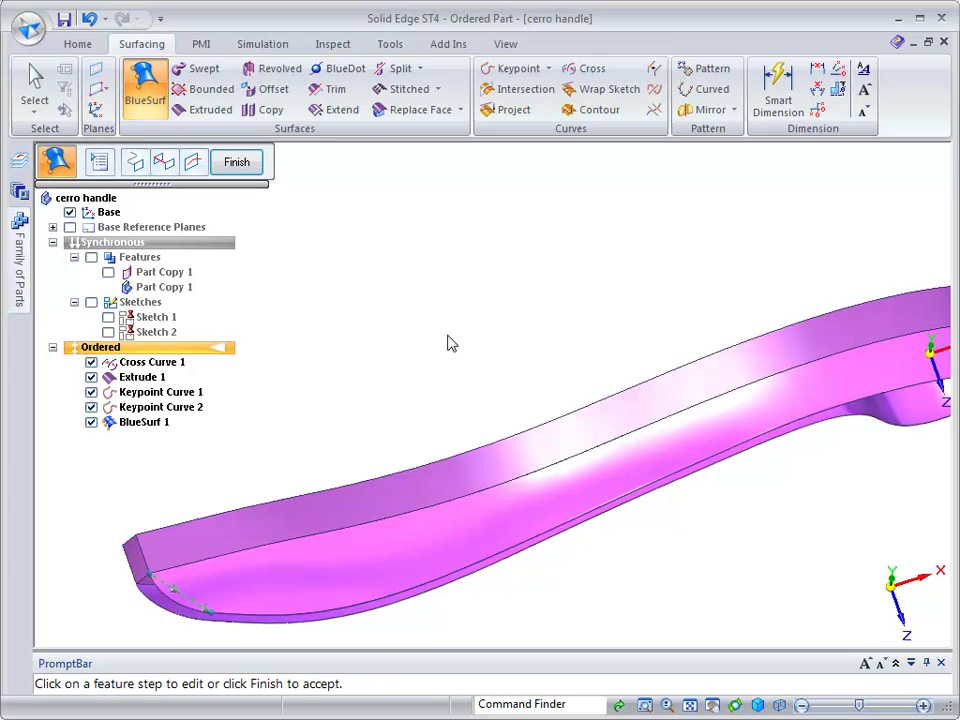
- Insert BlueSurf sketches on two planes normal to the extruded surface's edge, at positions of about 0.897 and 0.240 along it
key("ctrl+m")
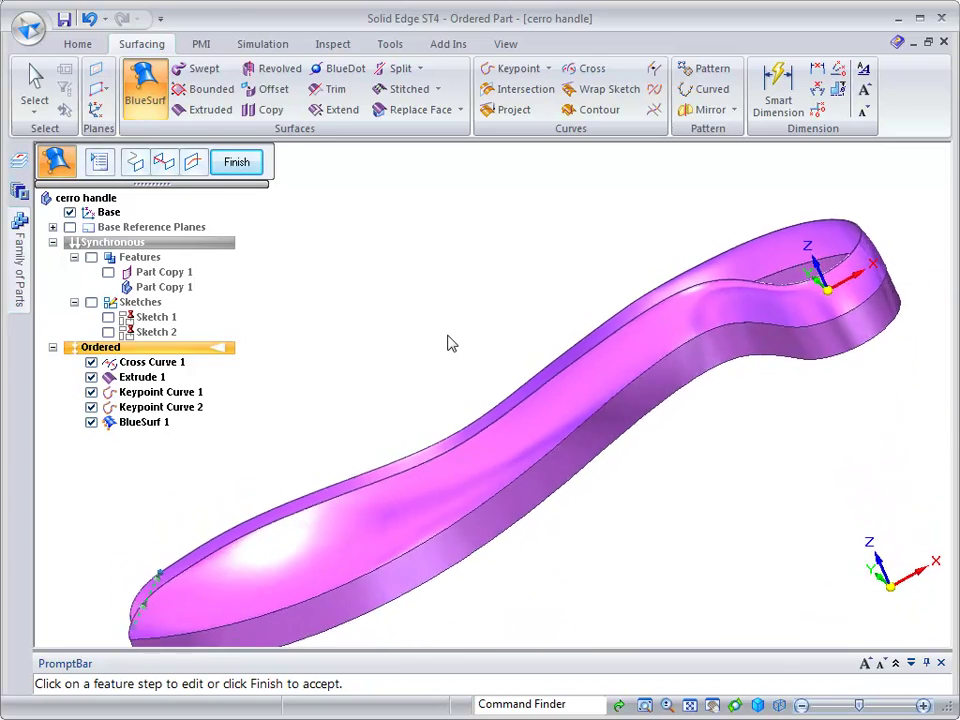
key("ctrl+t")
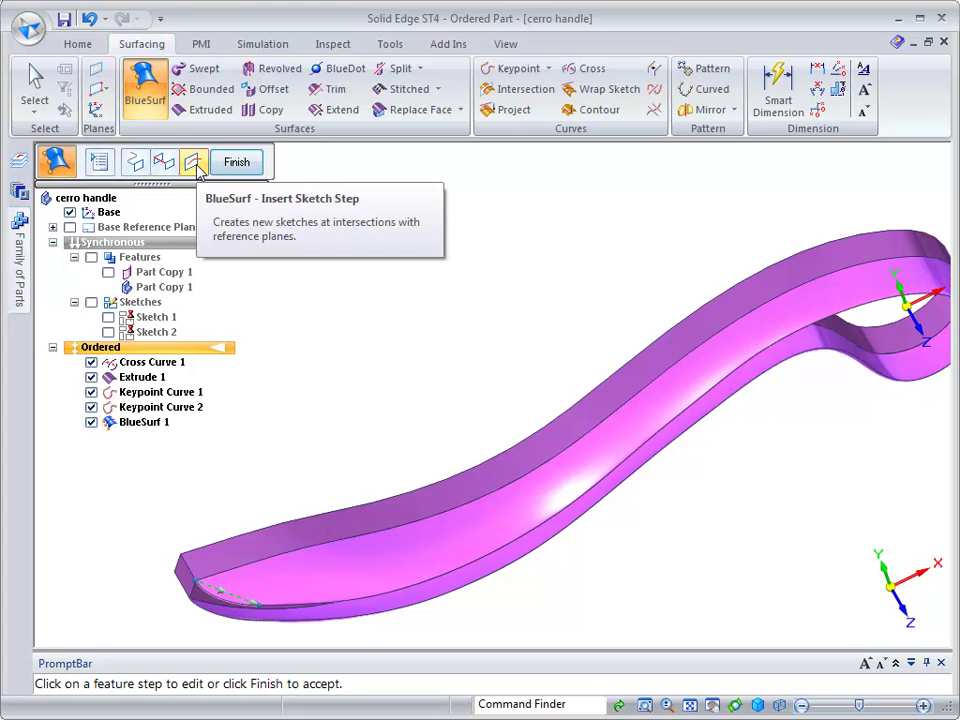
left_click(194, 163)
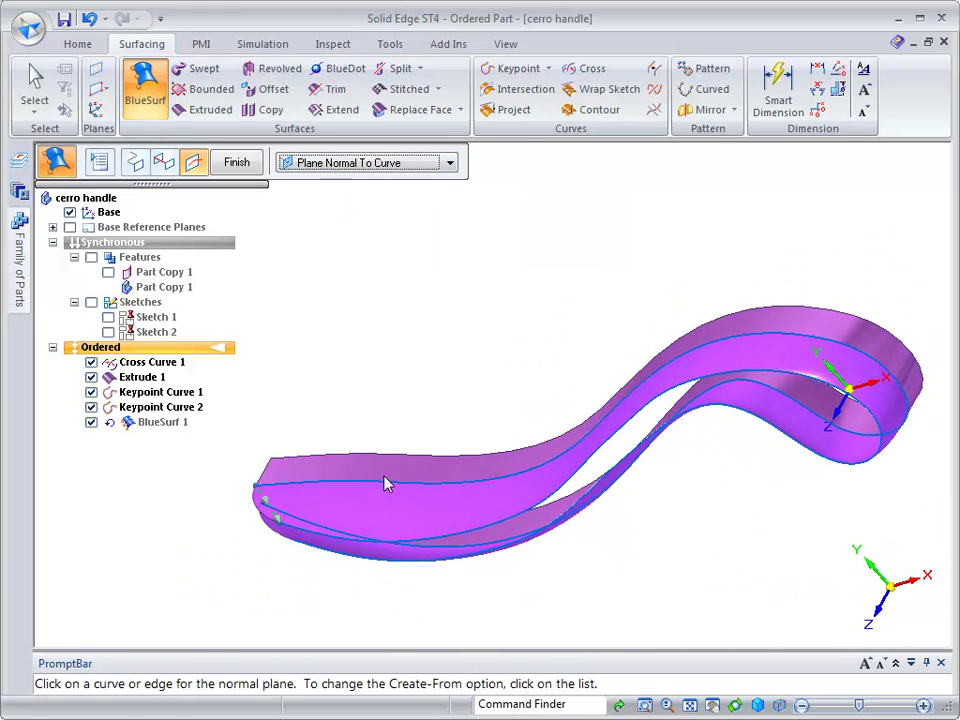
left_click(404, 489)
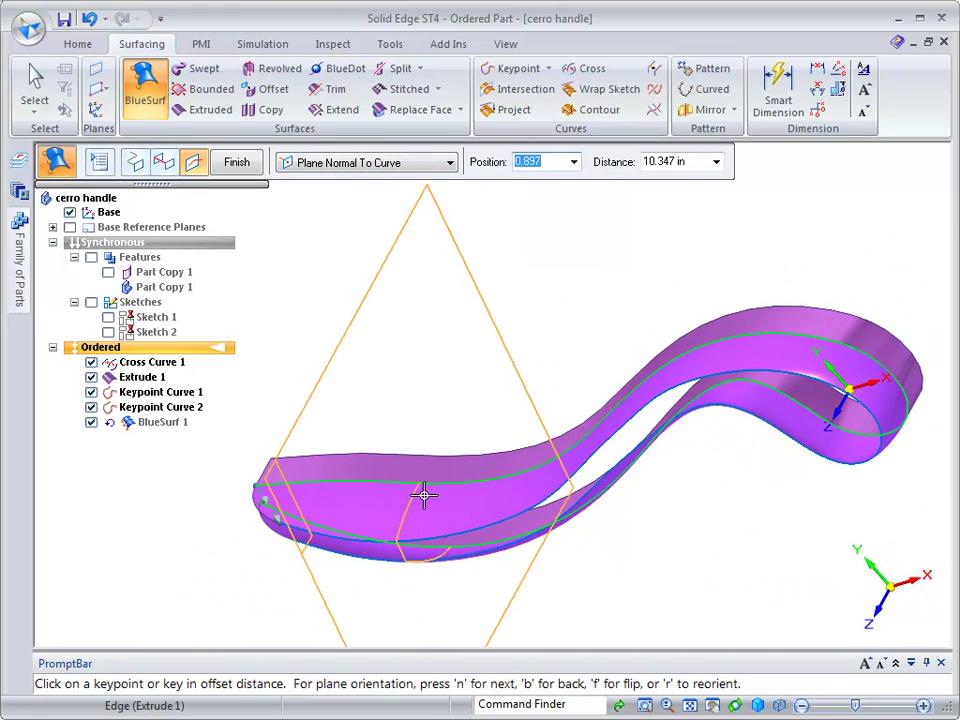
left_click(426, 497)
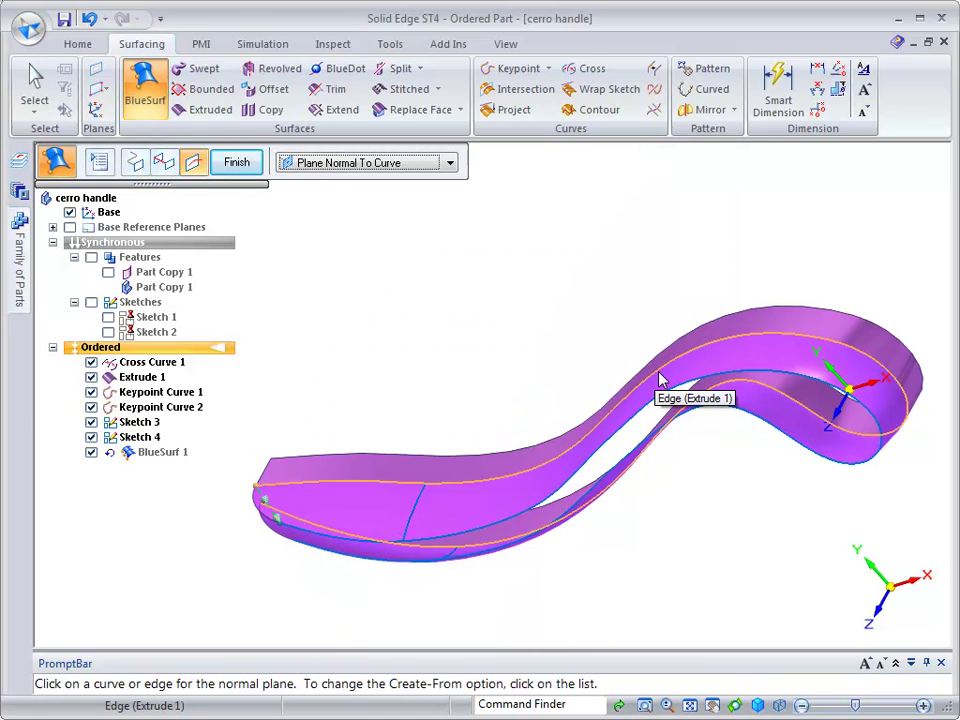
left_click(718, 352)
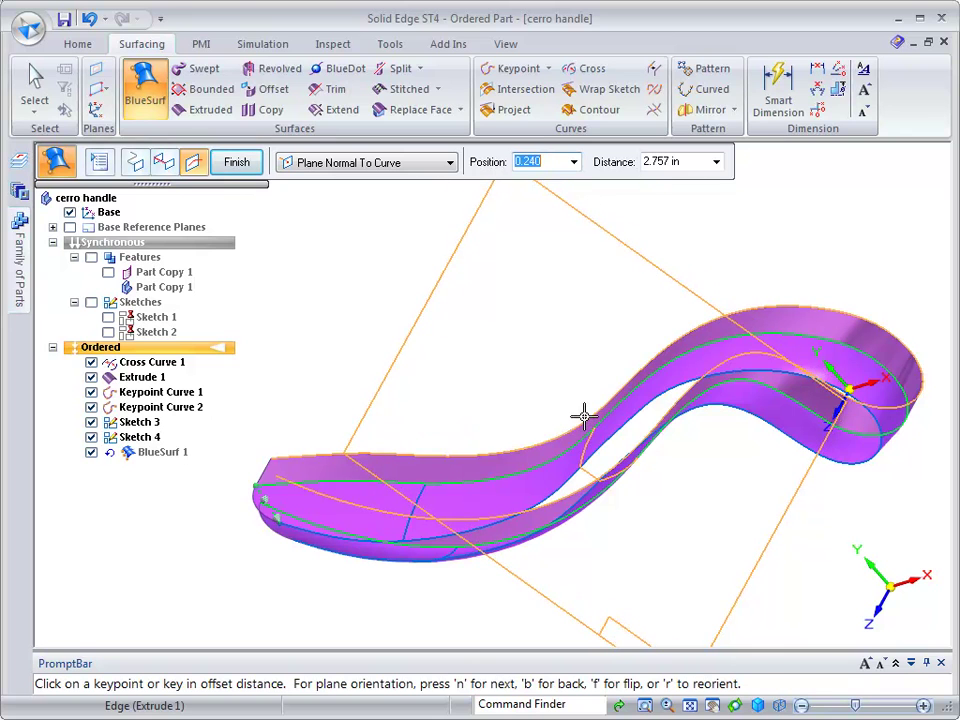
left_click(585, 417)
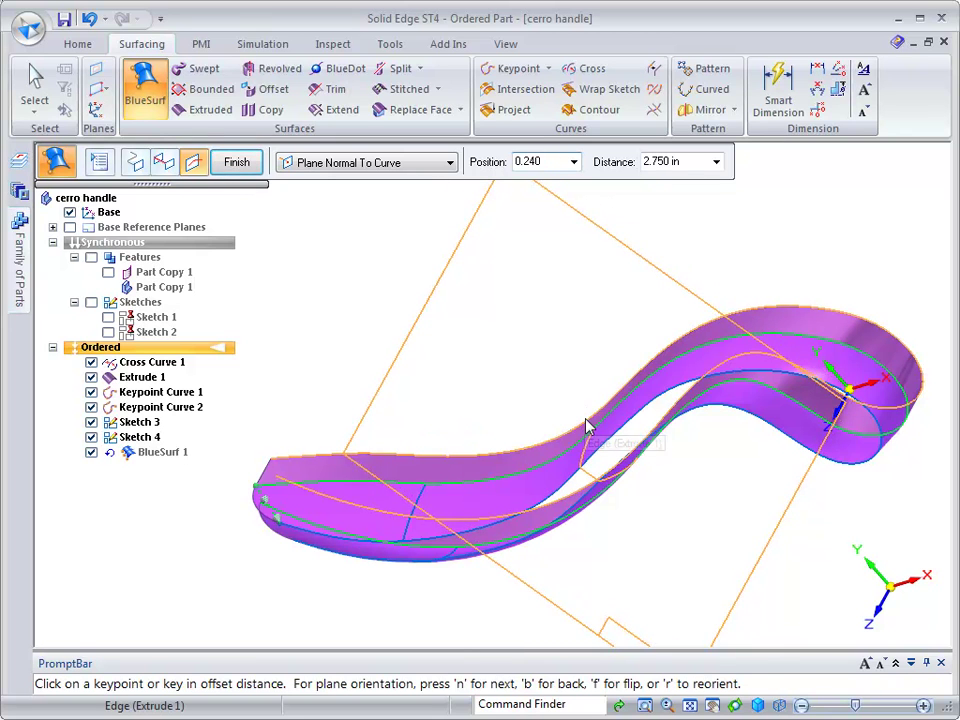
- Insert a further BlueSurf sketch on a plane normal to the extruded surface's edge, at a position of about 0.543 near the hook
left_click(813, 352)
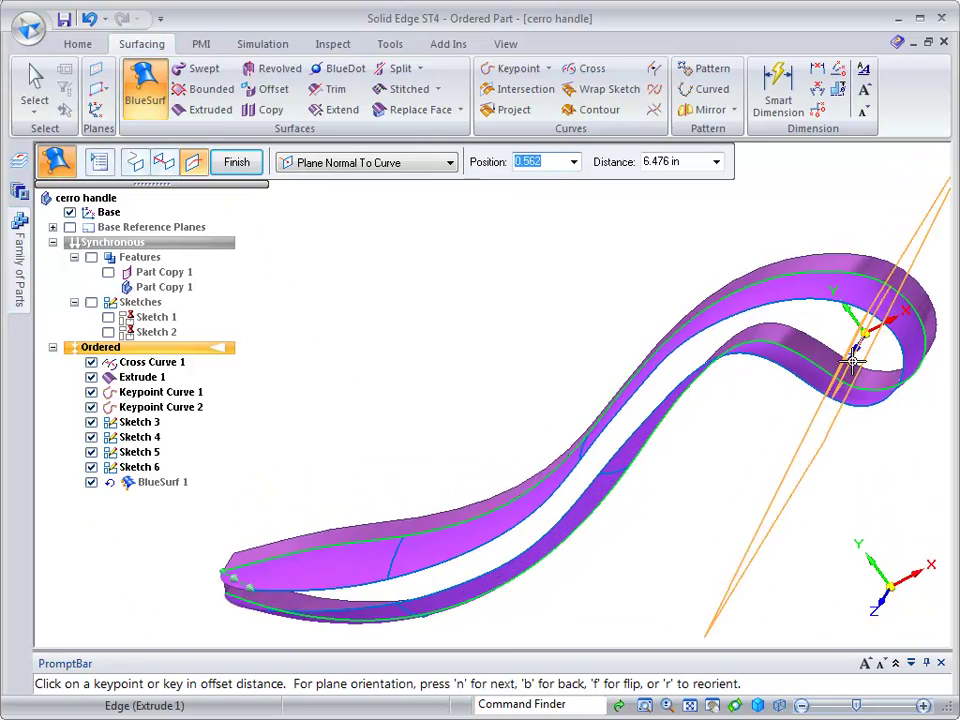
middle_click_drag(852, 361, 801, 317)
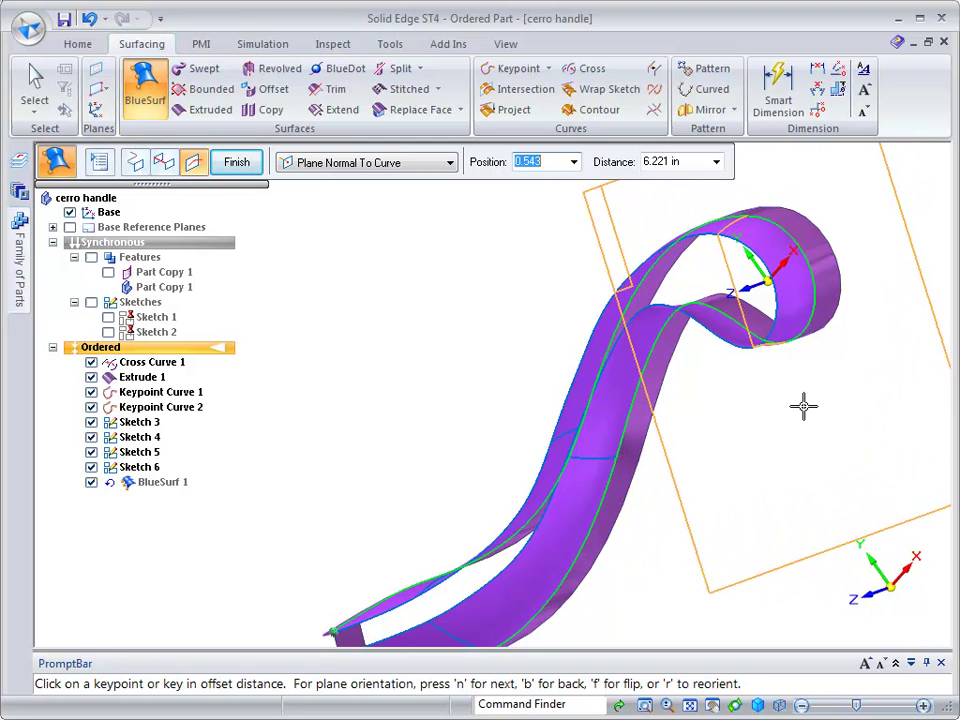
left_click(789, 409)
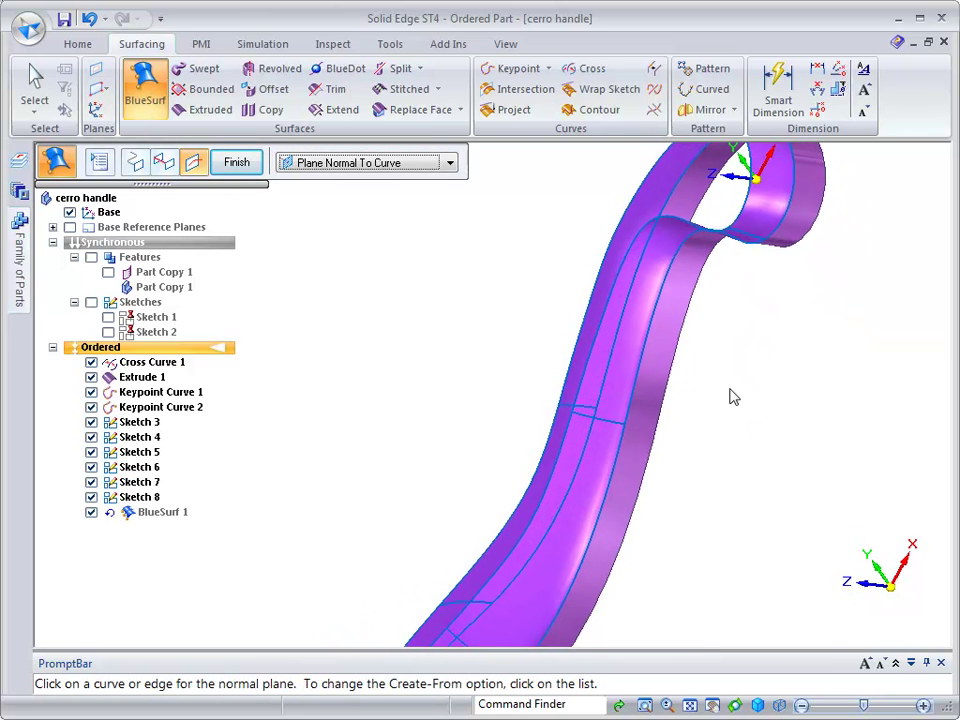
- Hide the extruded surface Extrude 1 and finish the BlueSurf
left_click(91, 377)
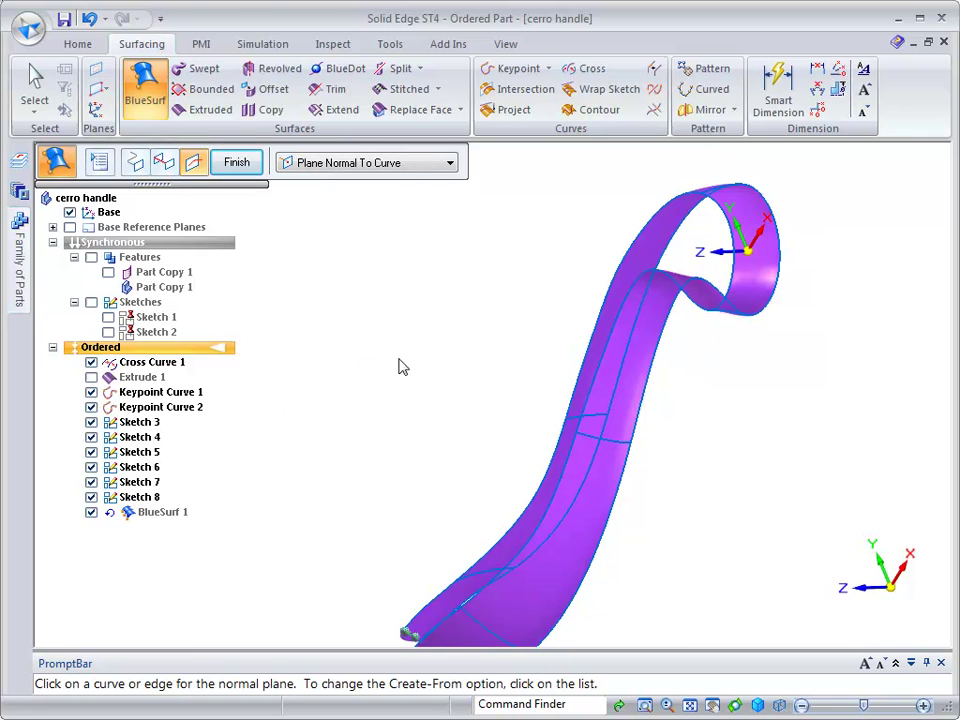
left_click(236, 162)
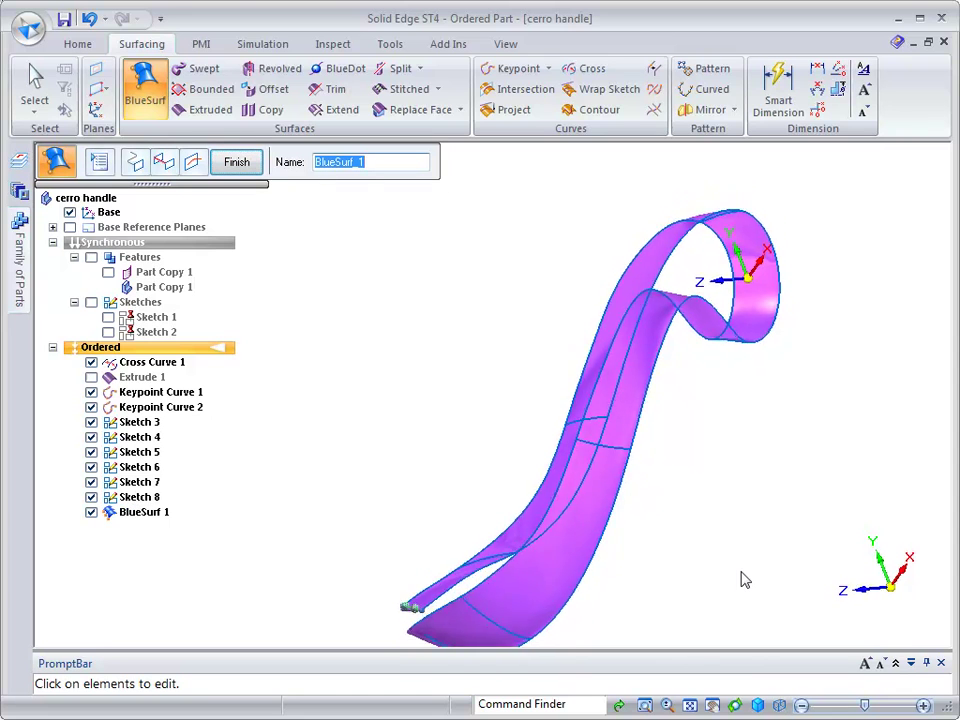
left_click(246, 168)
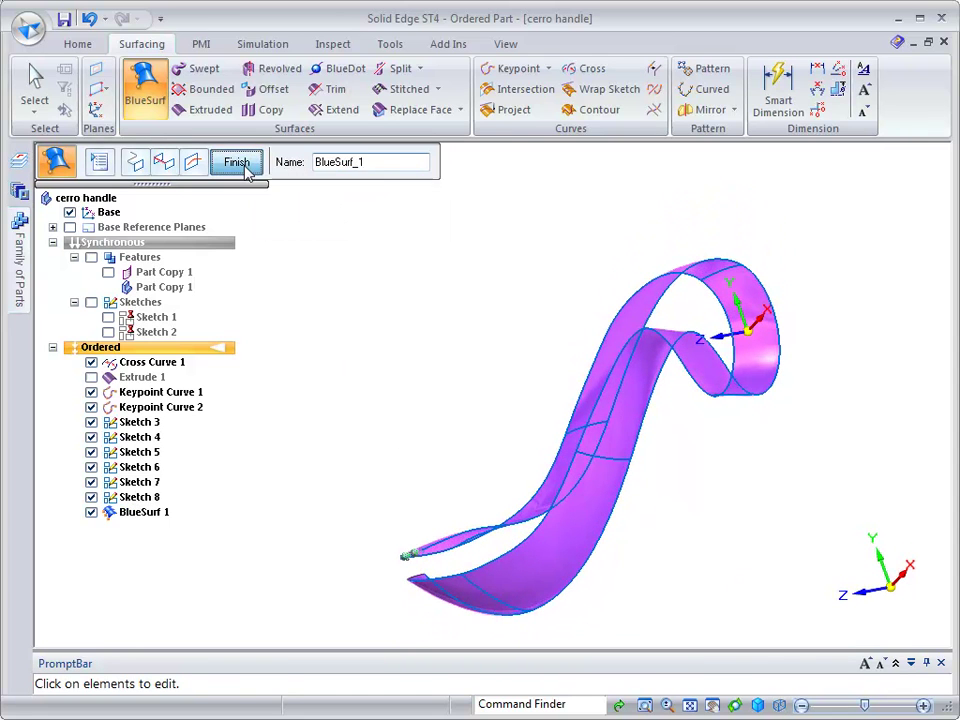
left_click(245, 166)
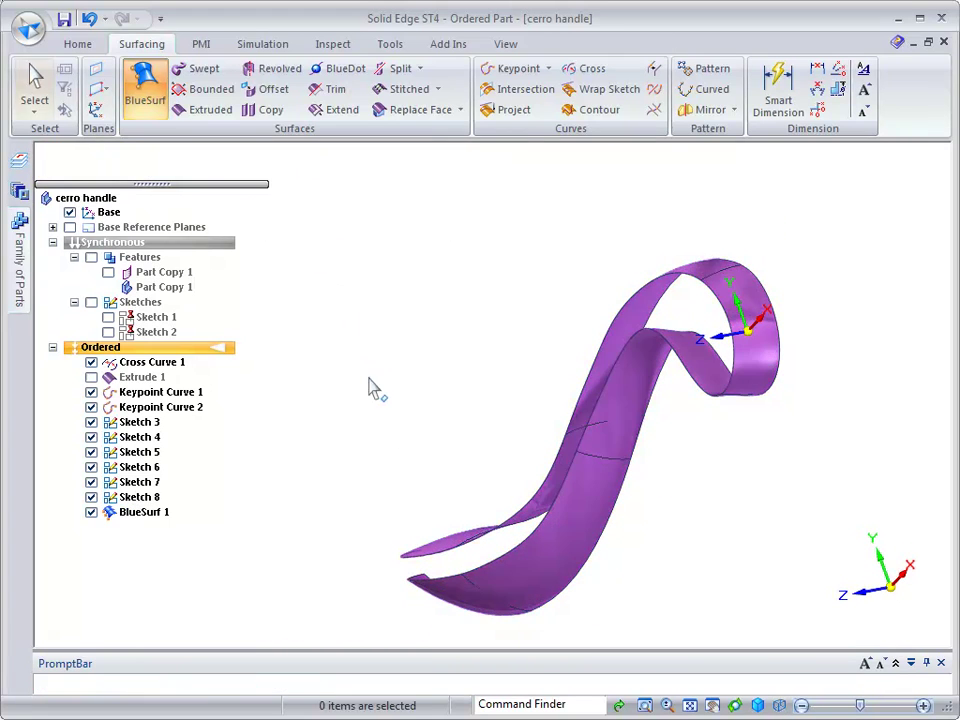
- Open the profile of Sketch 3, the cross-section curve near the handle's tip, for editing
middle_click_drag(375, 390, 697, 558)
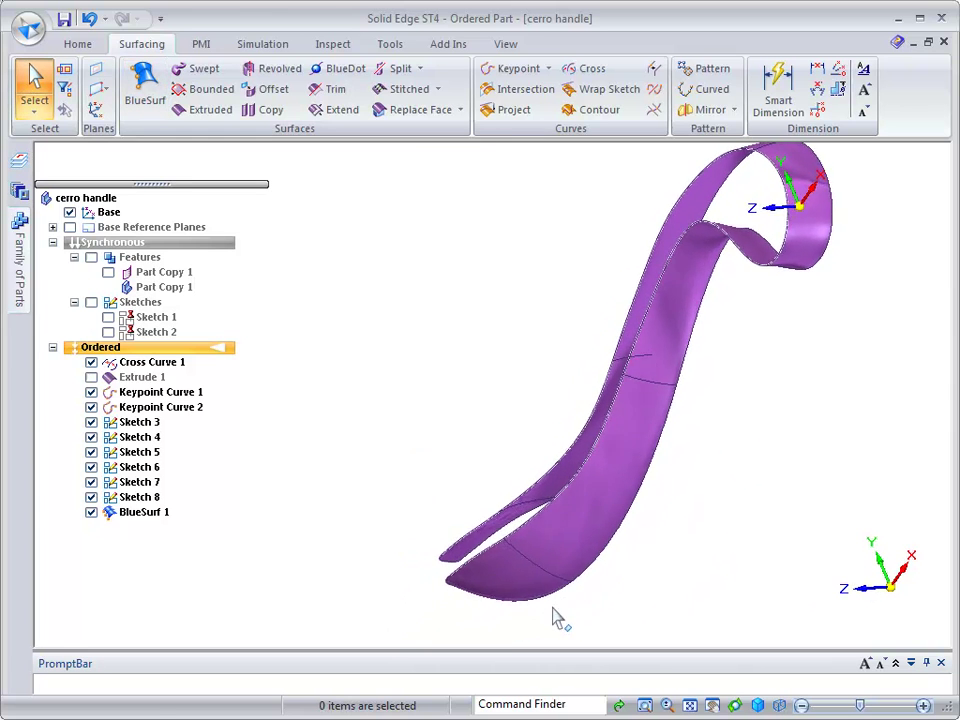
scroll(557, 568, "up", 3)
scroll(562, 558, "up", 1)
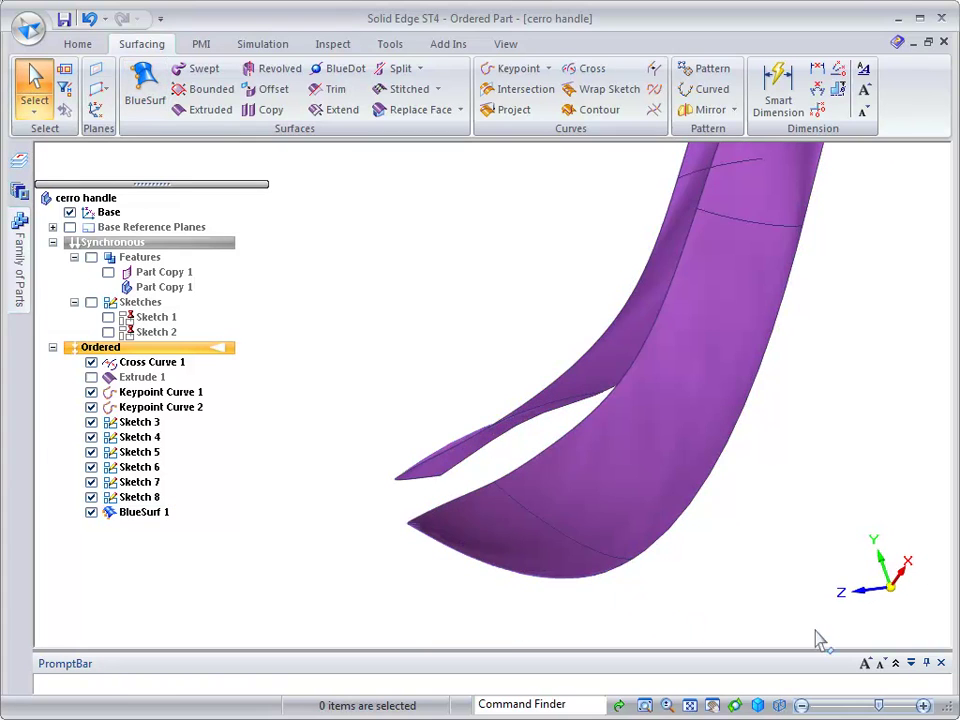
left_click(600, 560)
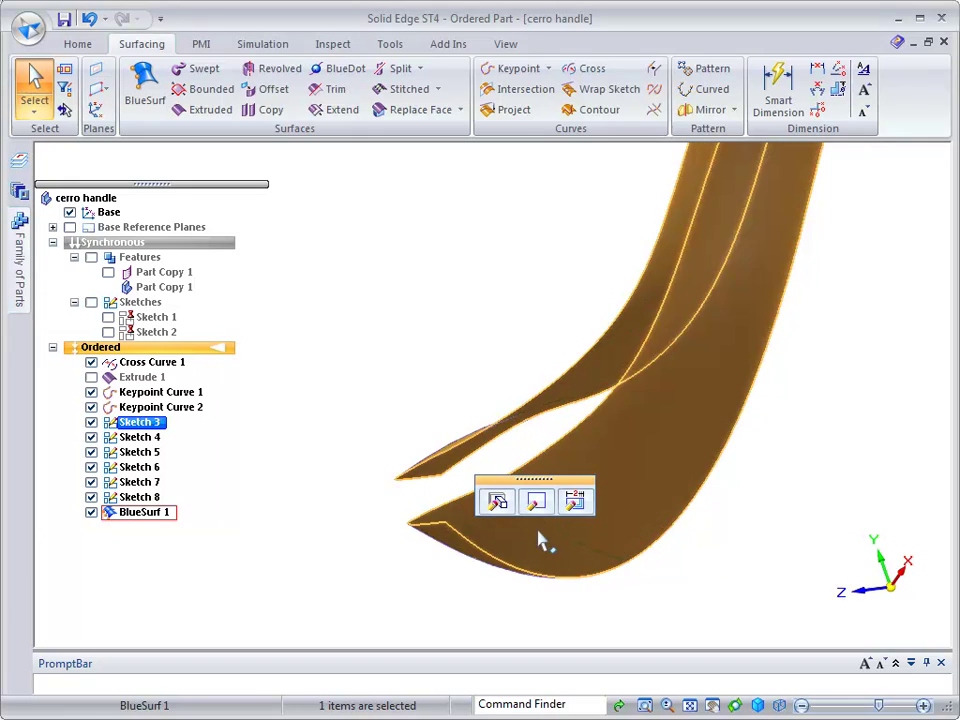
left_click(536, 502)
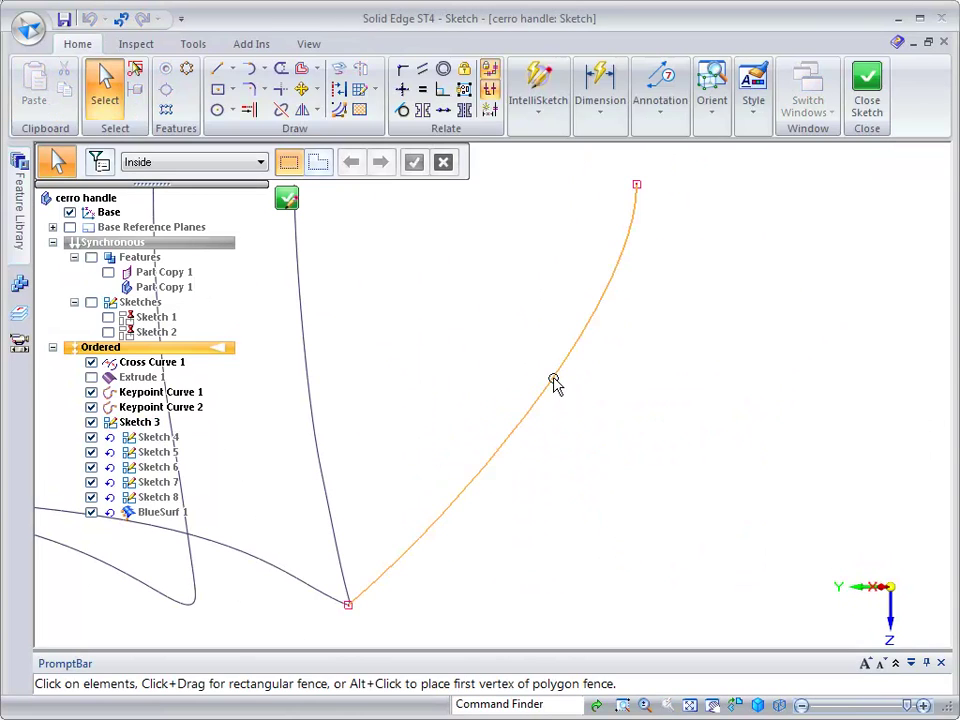
- Simplify the curve of Sketch 3 with a tolerance of 0.010 in
left_click(554, 380)
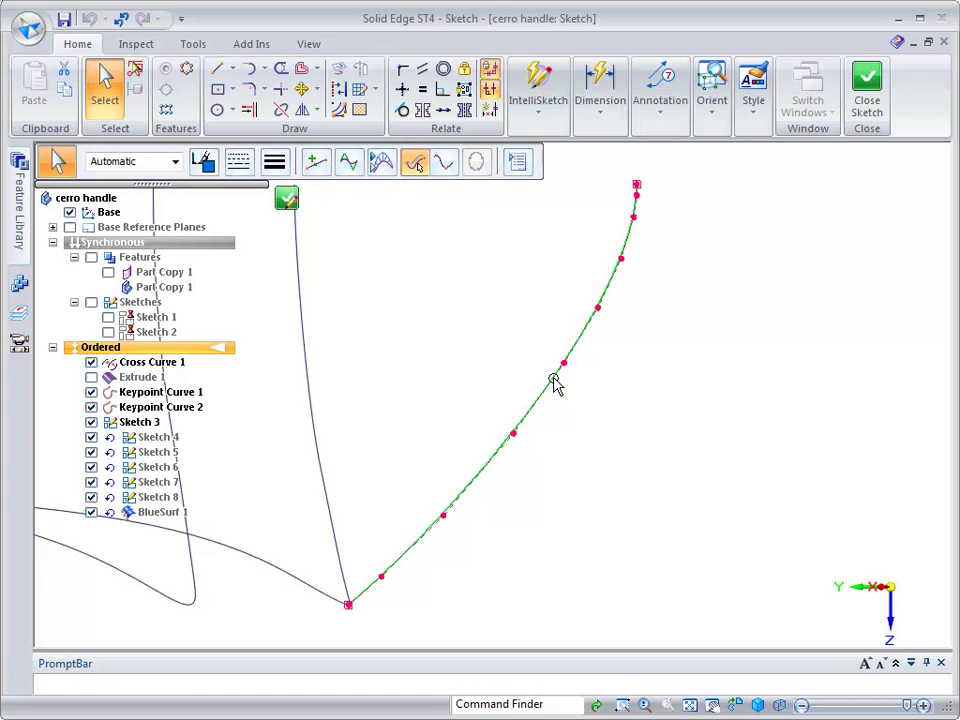
right_click(554, 381)
left_click(600, 454)
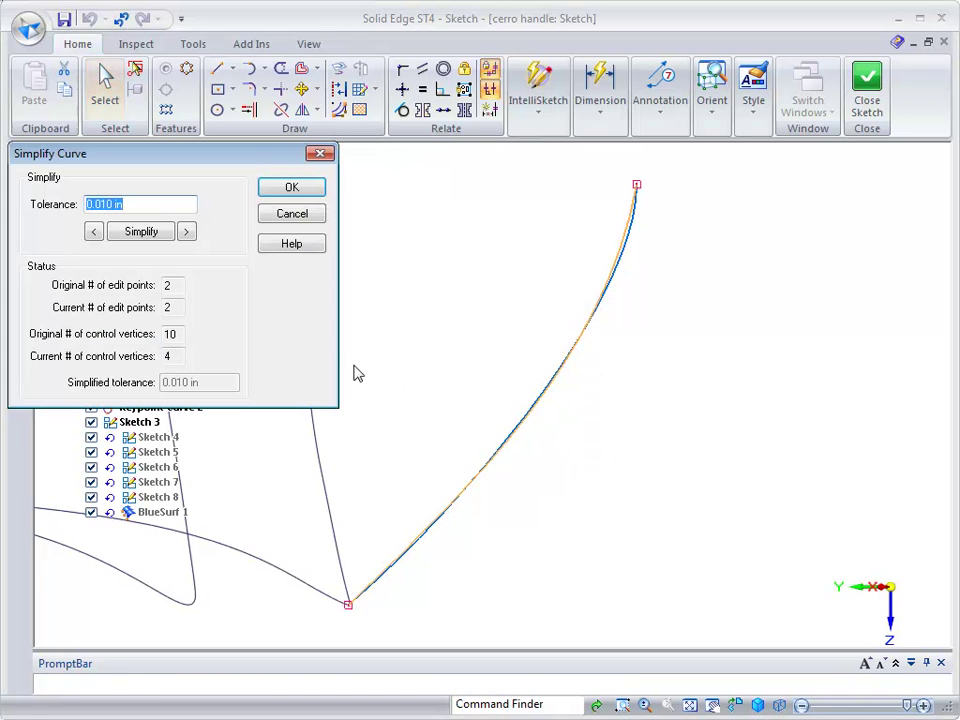
left_click(292, 188)
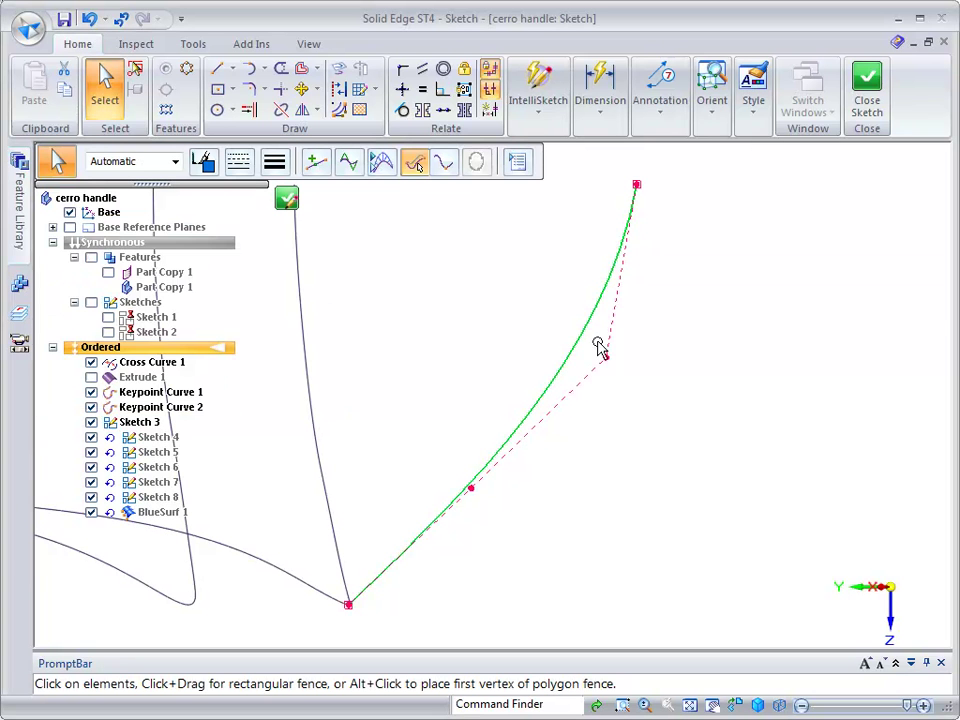
- Apply a Horizontal/Vertical relation between the Sketch 3 curve's upper endpoint and its adjacent control vertex
left_click(401, 89)
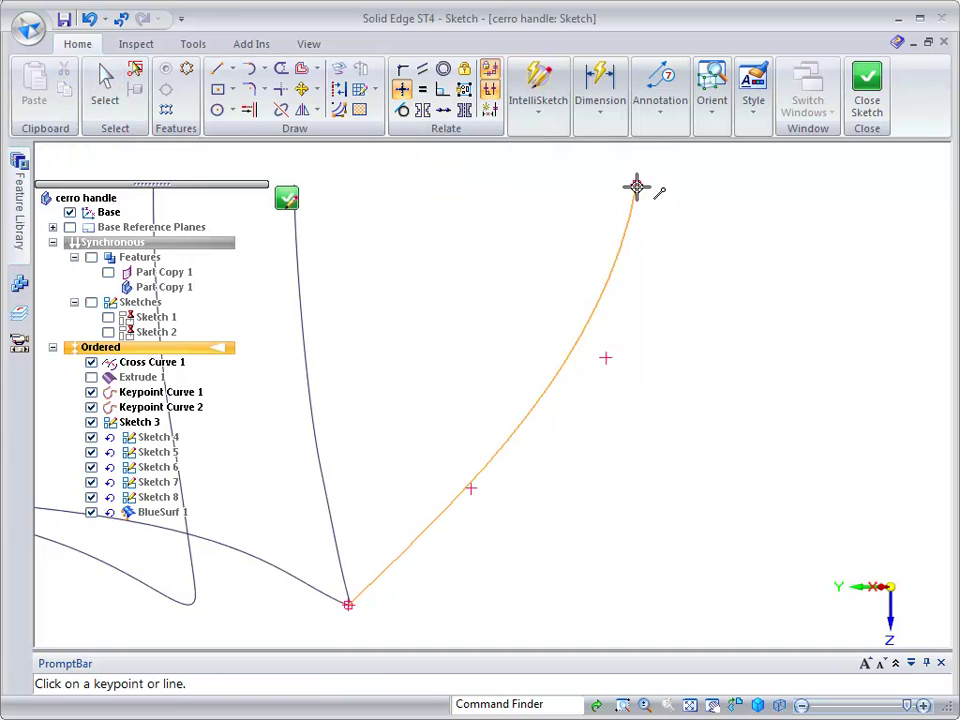
left_click(636, 186)
left_click(606, 359)
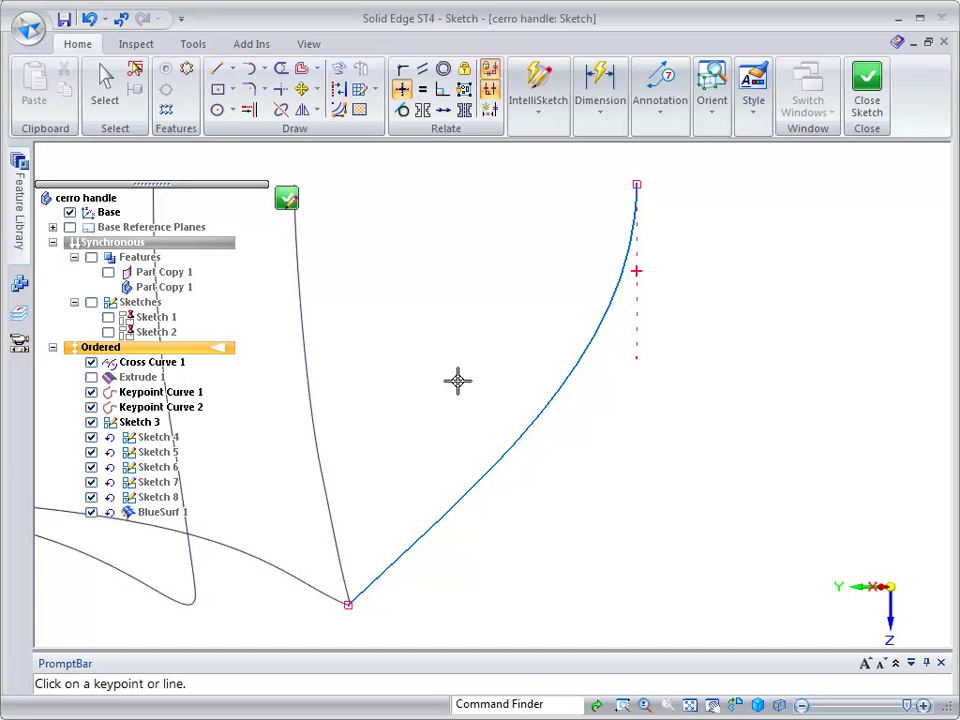
key("Escape")
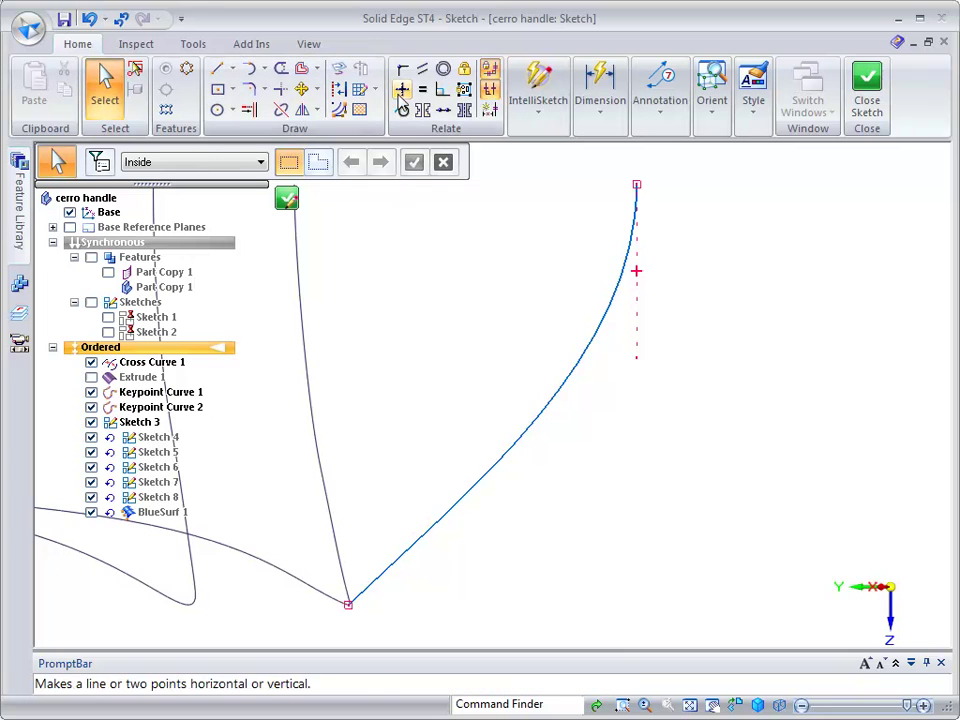
- Pull the lower free control vertex of the Sketch 3 curve outward for a fuller bulge, and finish the sketch edit
left_click(500, 464)
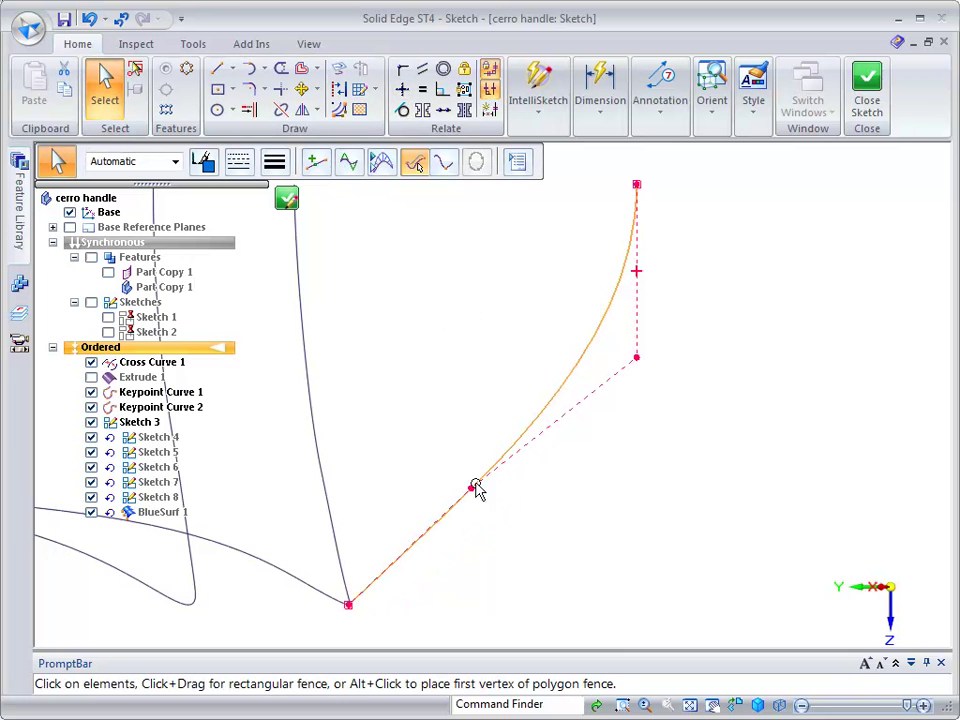
left_click_drag(472, 493, 482, 537)
left_click(633, 527)
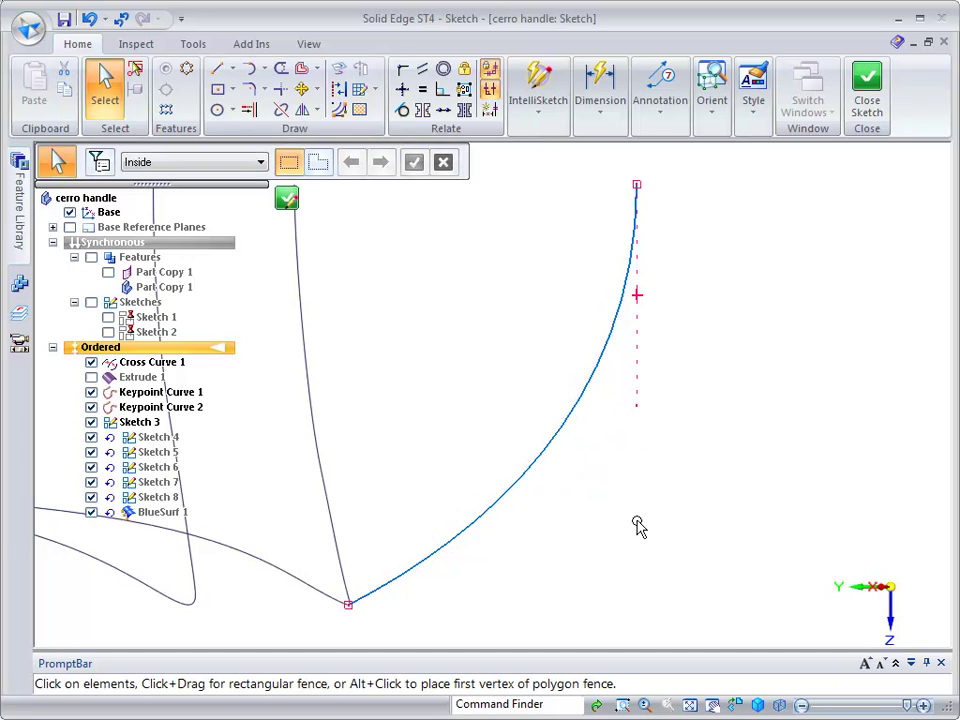
left_click(866, 88)
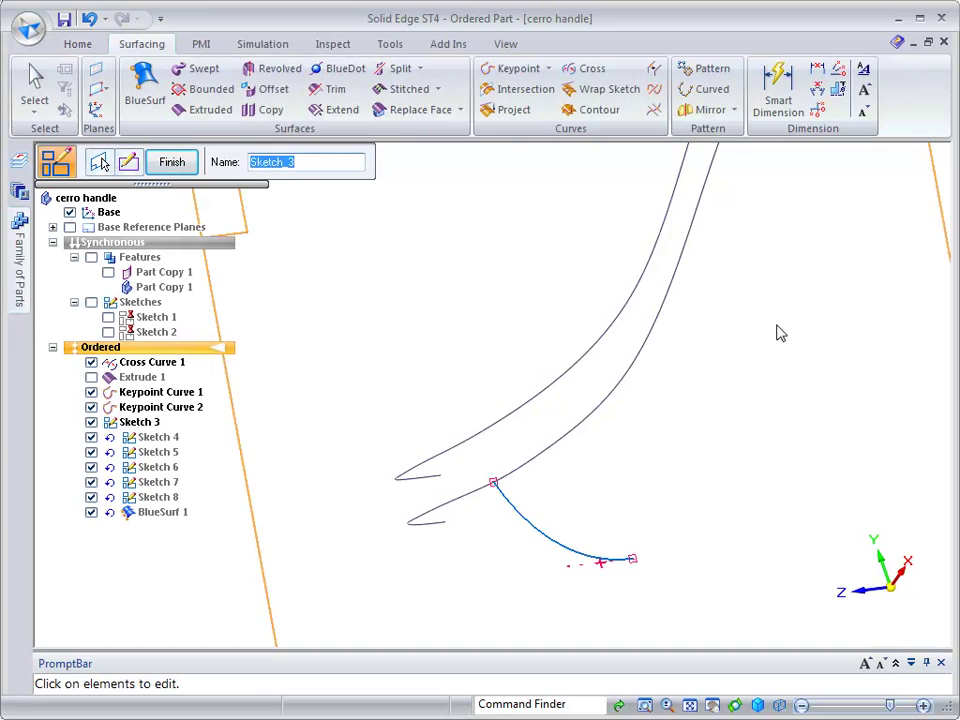
scroll(780, 333, "down", 1)
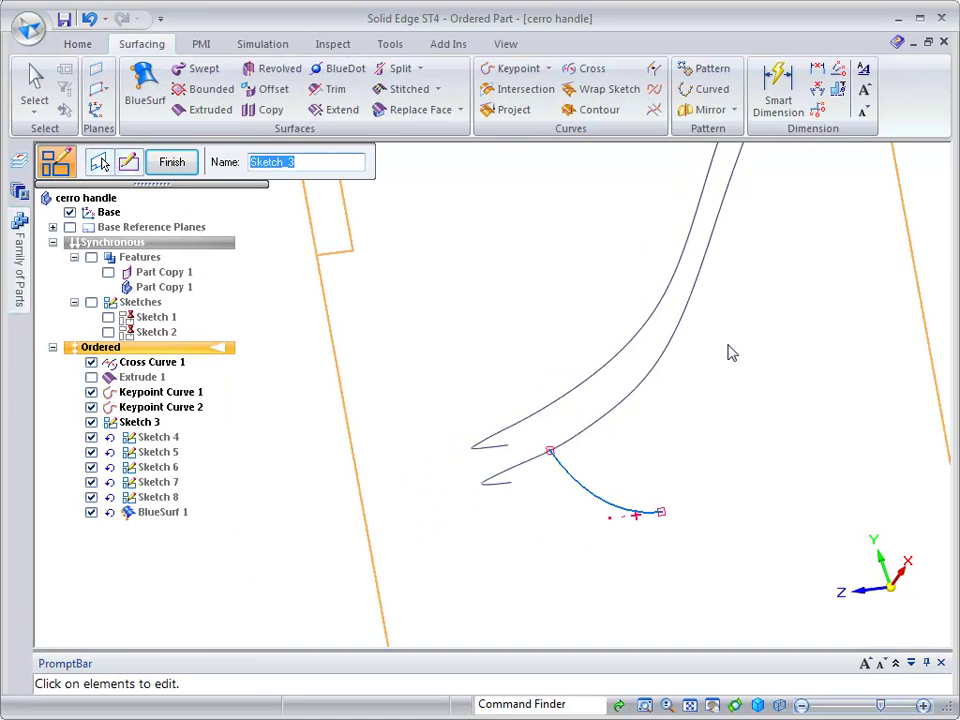
scroll(403, 457, "down", 2)
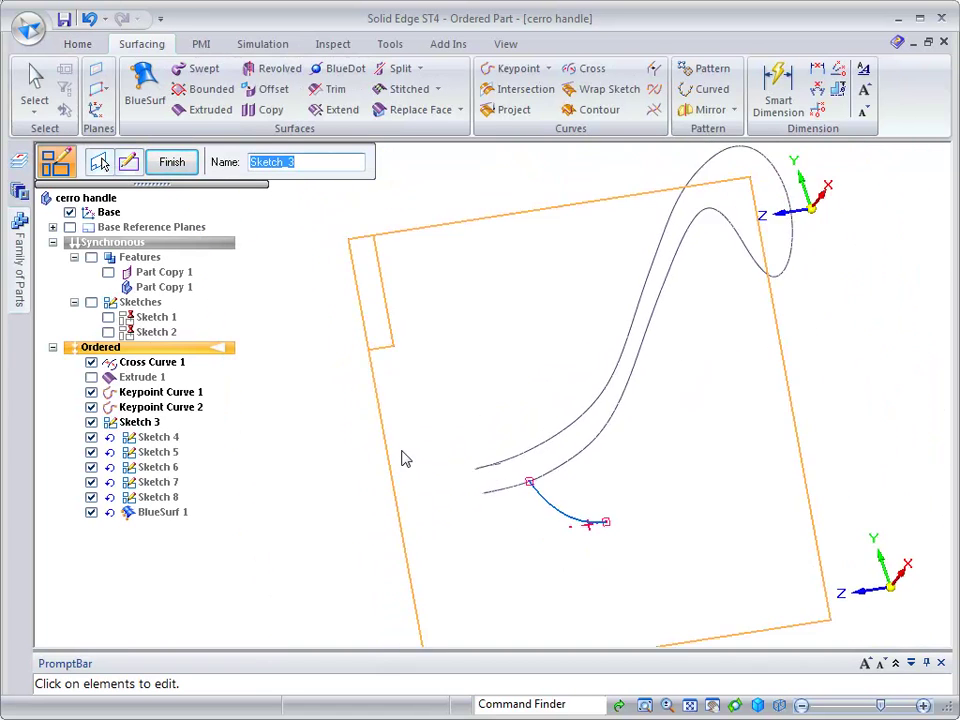
middle_click_drag(460, 458, 542, 422)
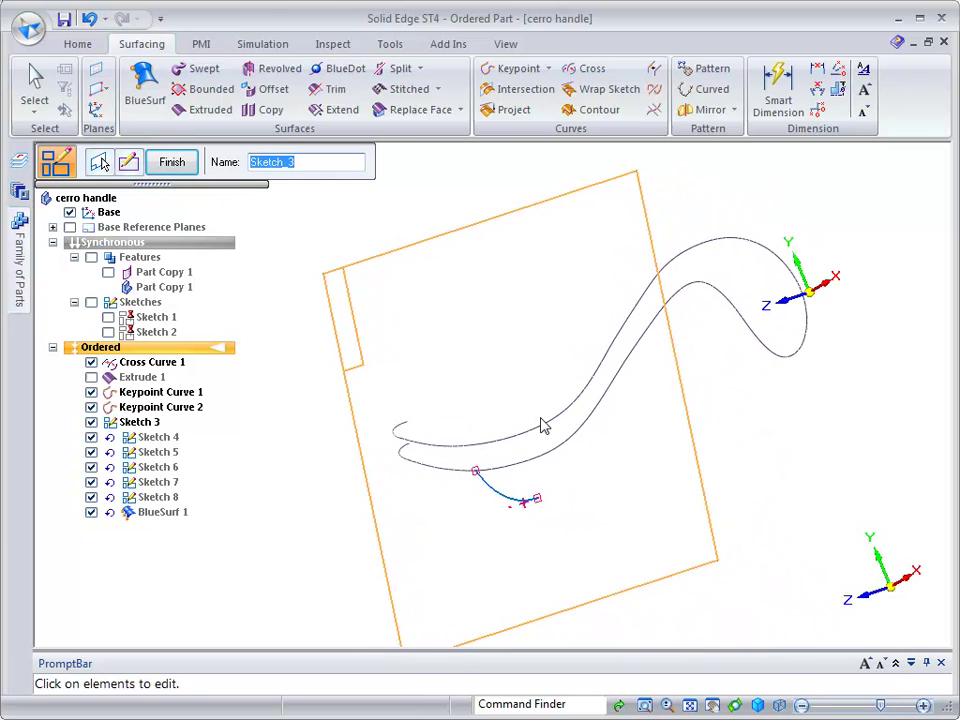
left_click(172, 162)
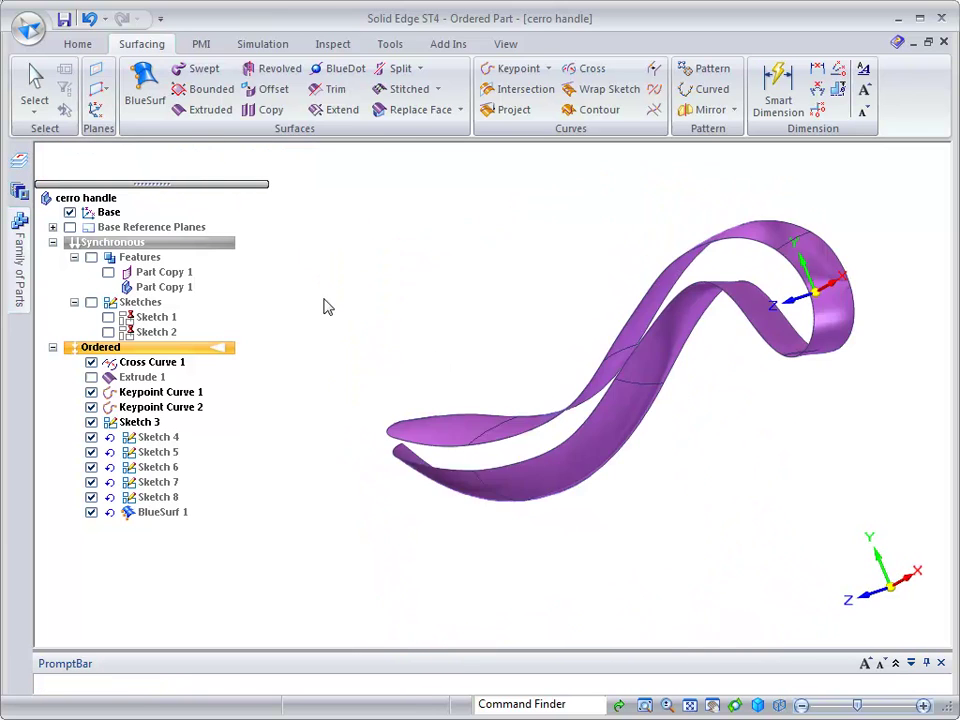
- Open the profile of Sketch 7, the cross-section curve at the handle's hook, for editing
middle_click_drag(519, 525, 750, 296)
scroll(747, 265, "up", 1)
scroll(747, 265, "up", 1)
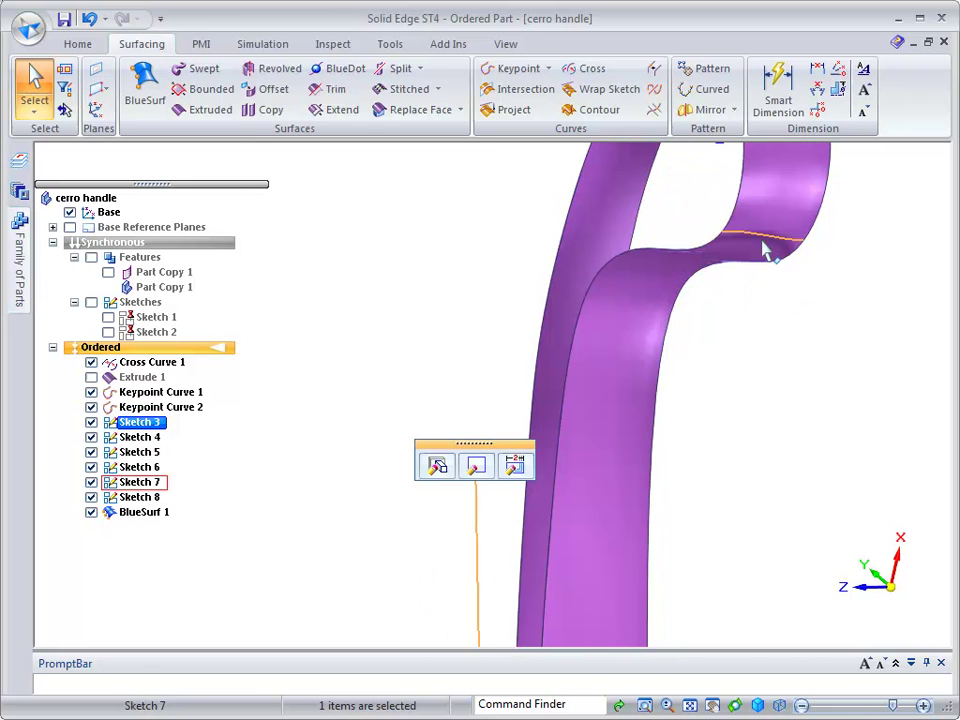
left_click(768, 248)
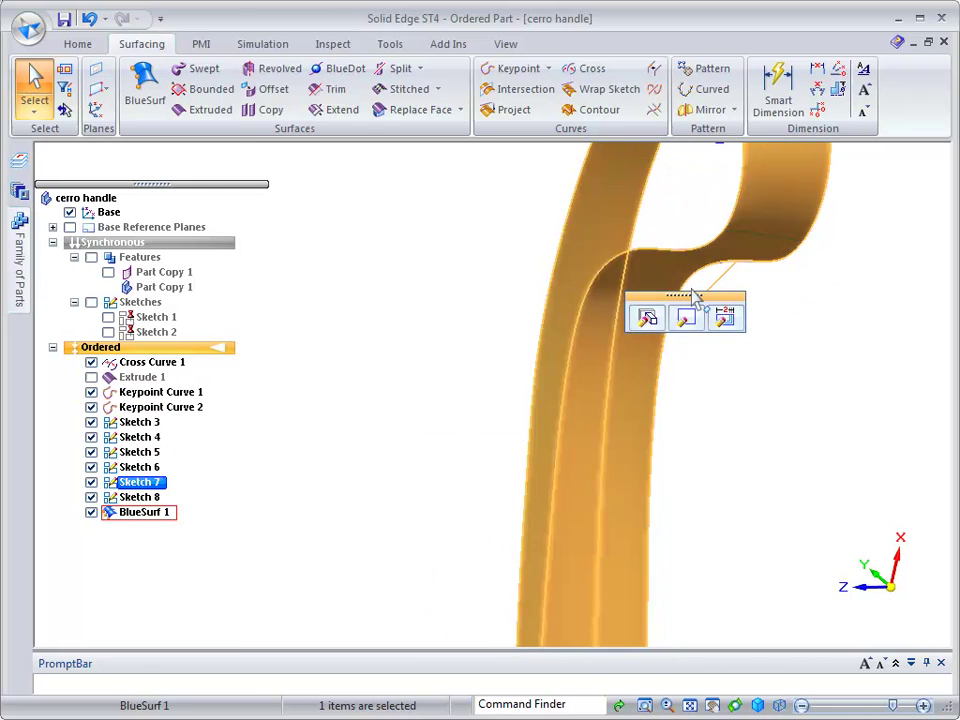
left_click(686, 317)
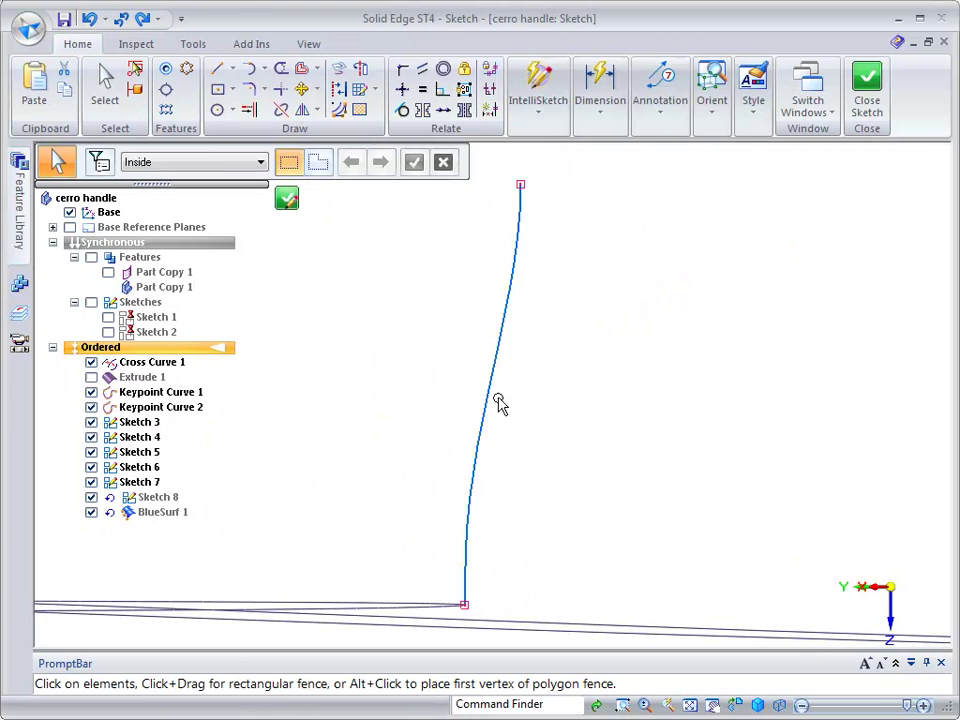
- Apply a Horizontal/Vertical relation between the Sketch 7 curve's upper endpoint and its adjacent control vertex
left_click(483, 408)
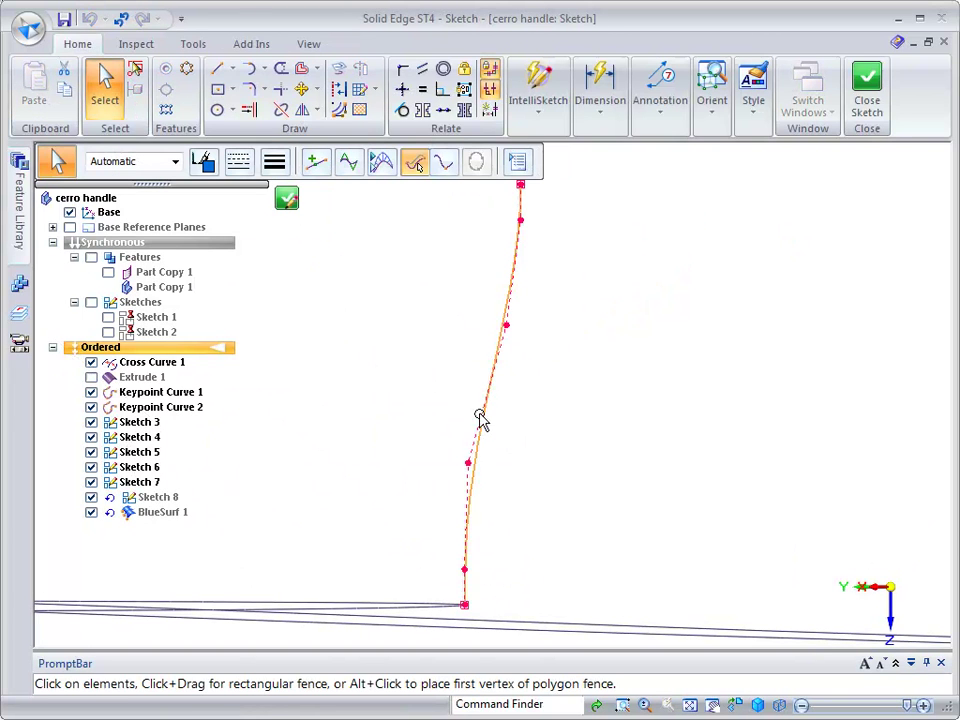
left_click(402, 89)
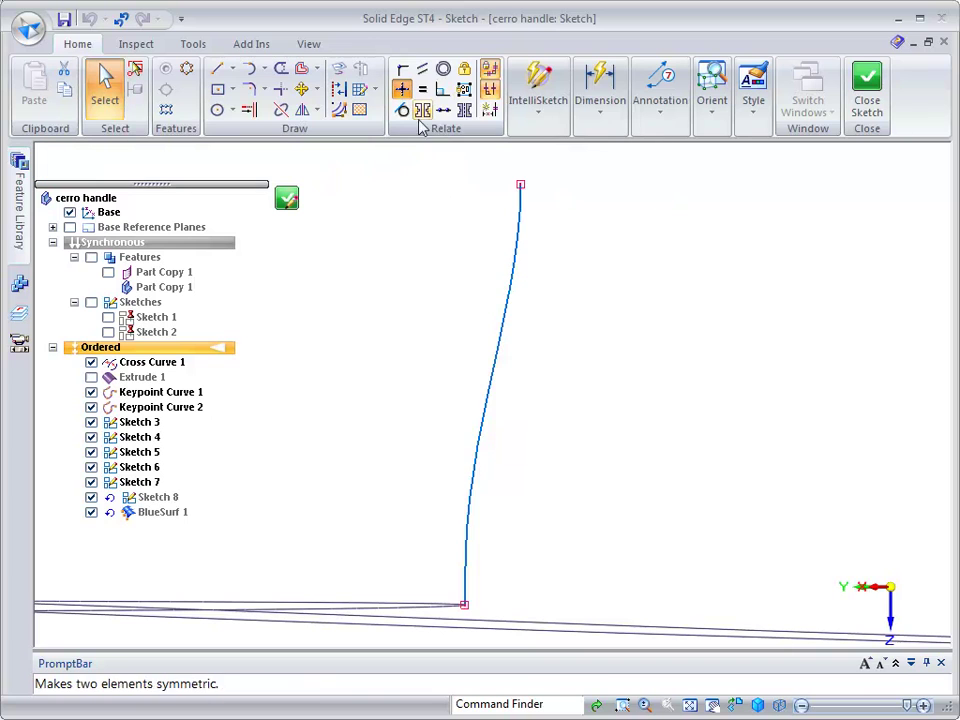
left_click(519, 182)
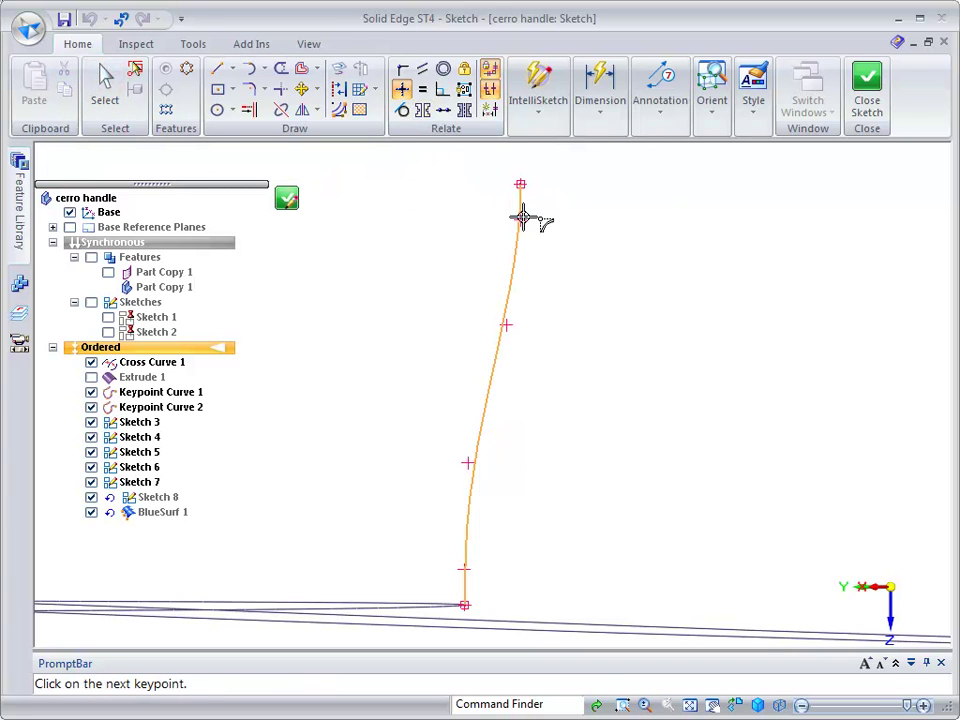
left_click(521, 218)
key("Escape")
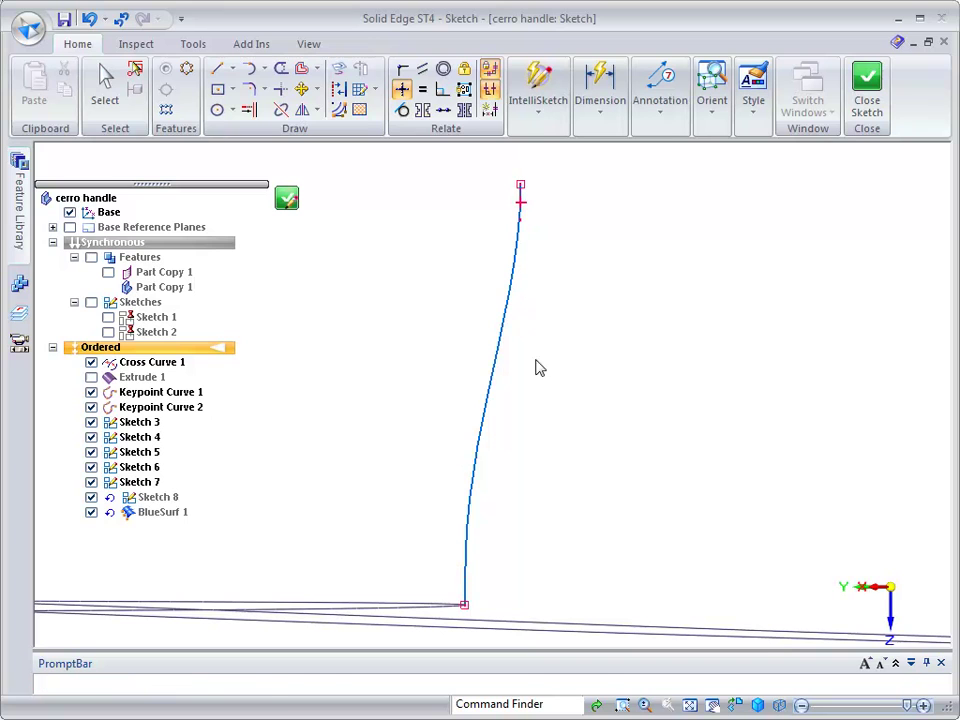
- Pull the lower middle control vertex of the Sketch 7 curve outward to reshape the curve
left_click(500, 365)
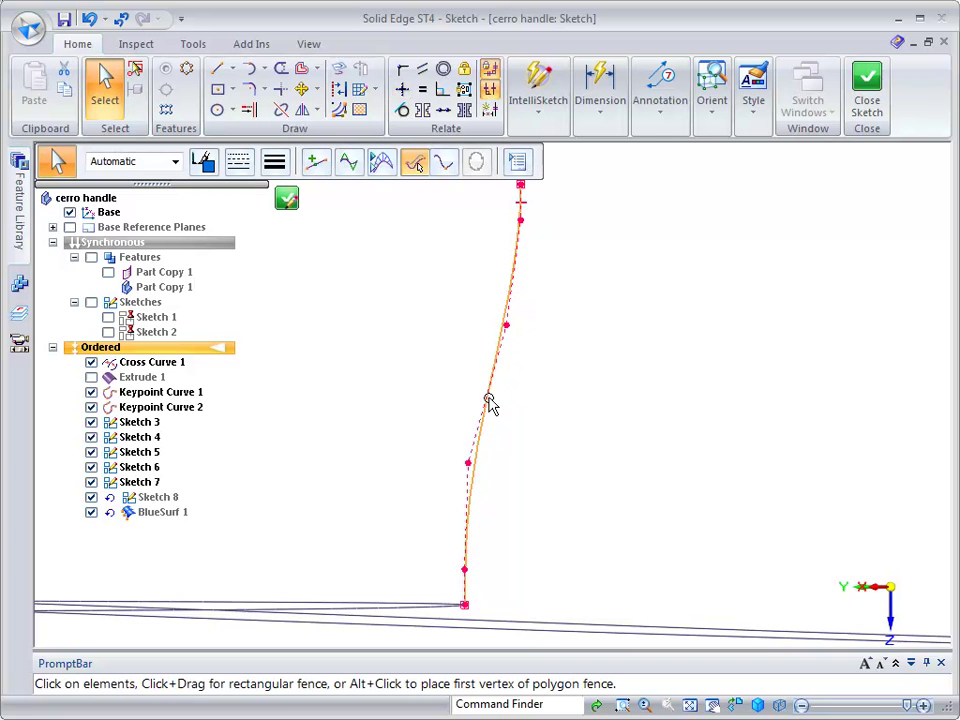
left_click_drag(467, 466, 497, 461)
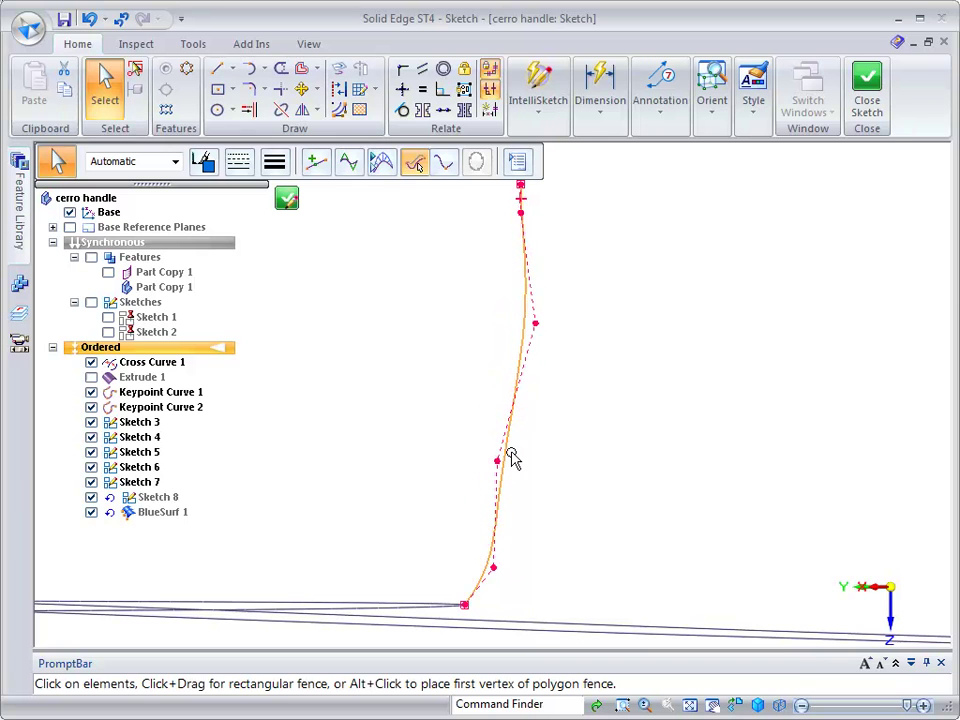
key("Escape")
- Simplify the Sketch 7 curve to four control vertices using a tolerance of 0.010 in
left_click(506, 455)
right_click(506, 460)
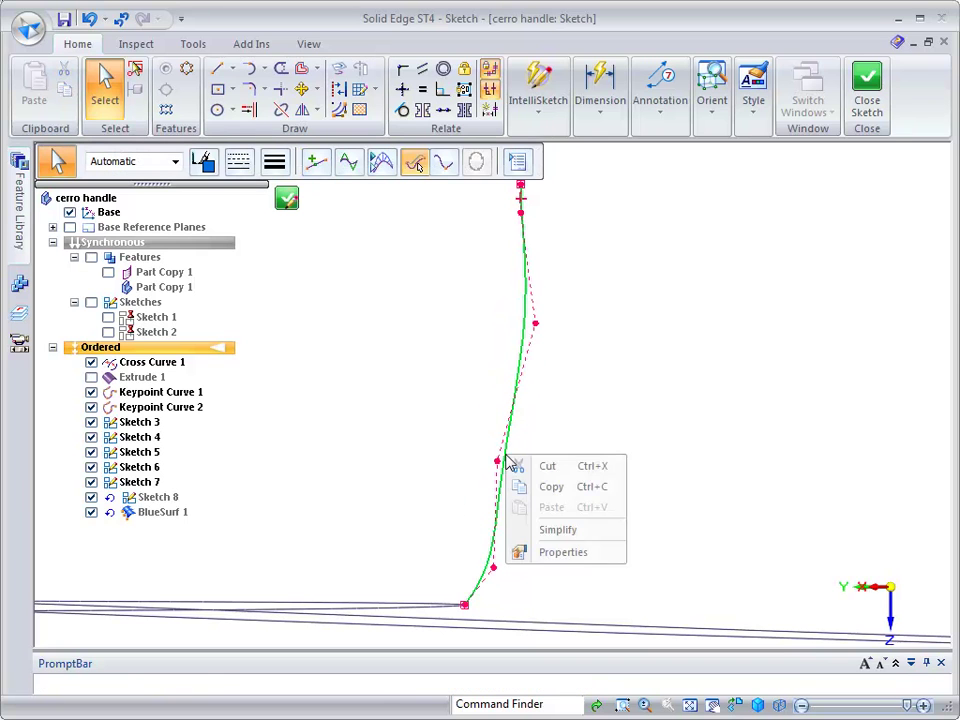
left_click(550, 530)
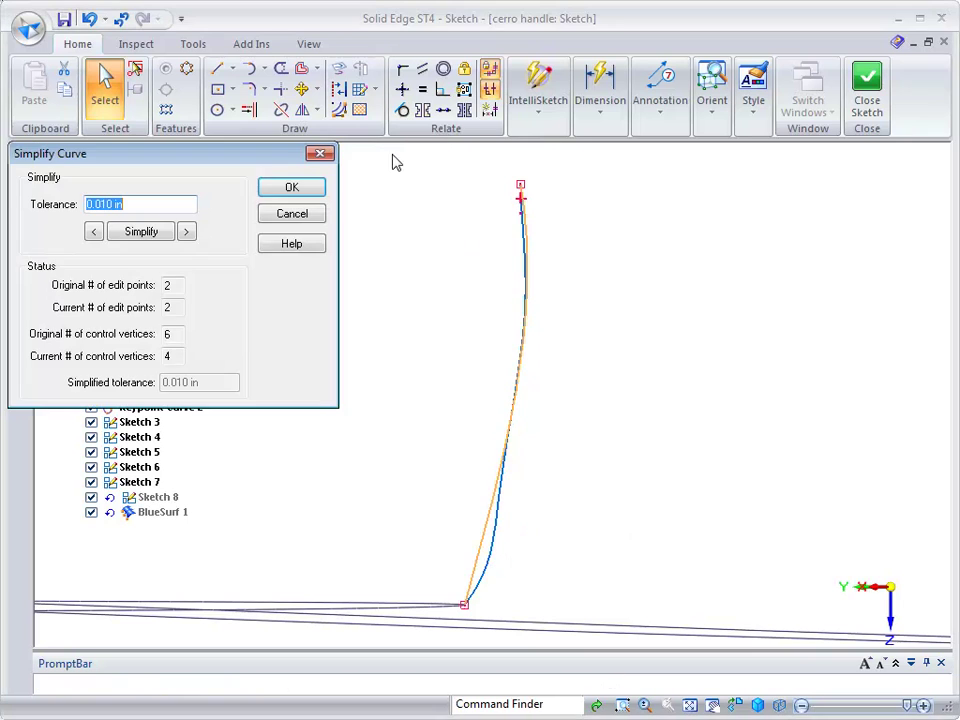
left_click(291, 188)
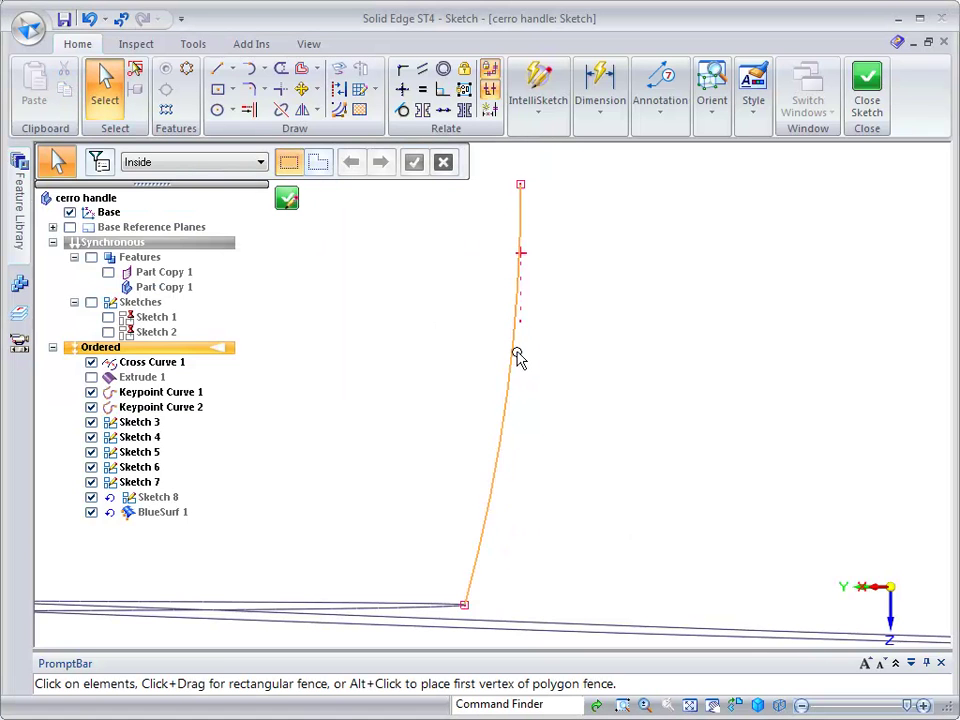
- Pull the simplified Sketch 7 curve's lower free control vertex toward the curve's lower end, and finish the sketch edit
left_click(520, 287)
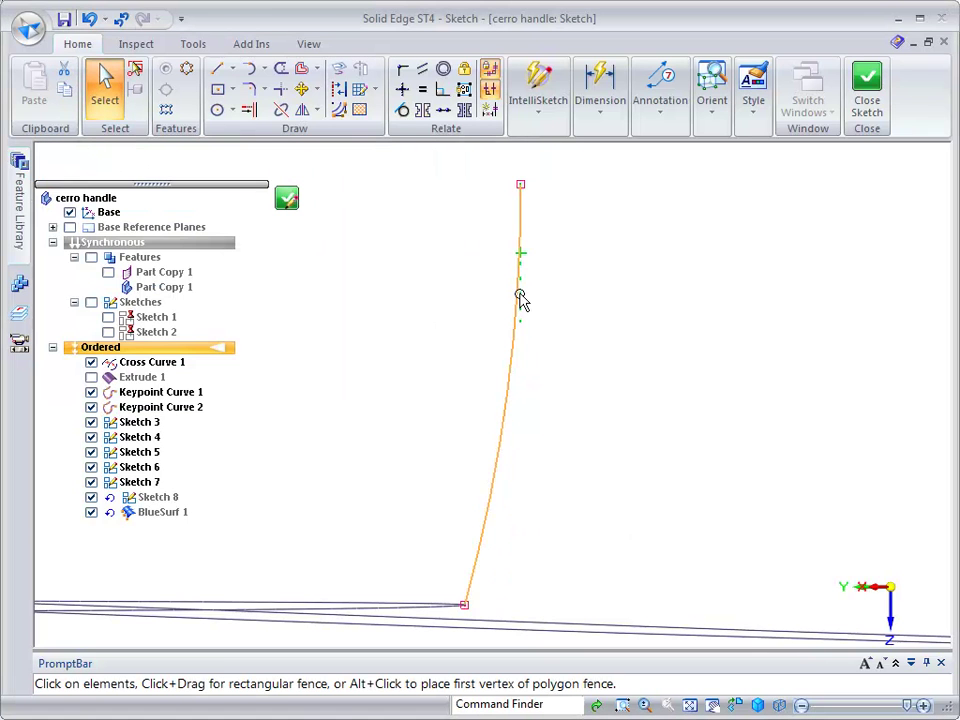
left_click(514, 378)
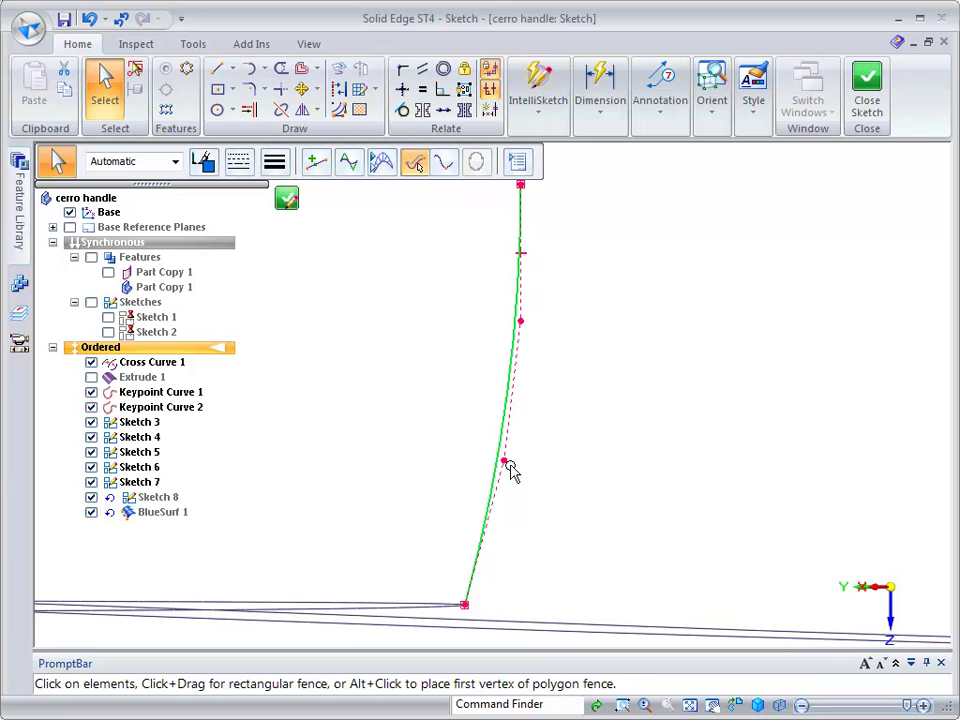
left_click_drag(505, 462, 497, 521)
left_click(645, 508)
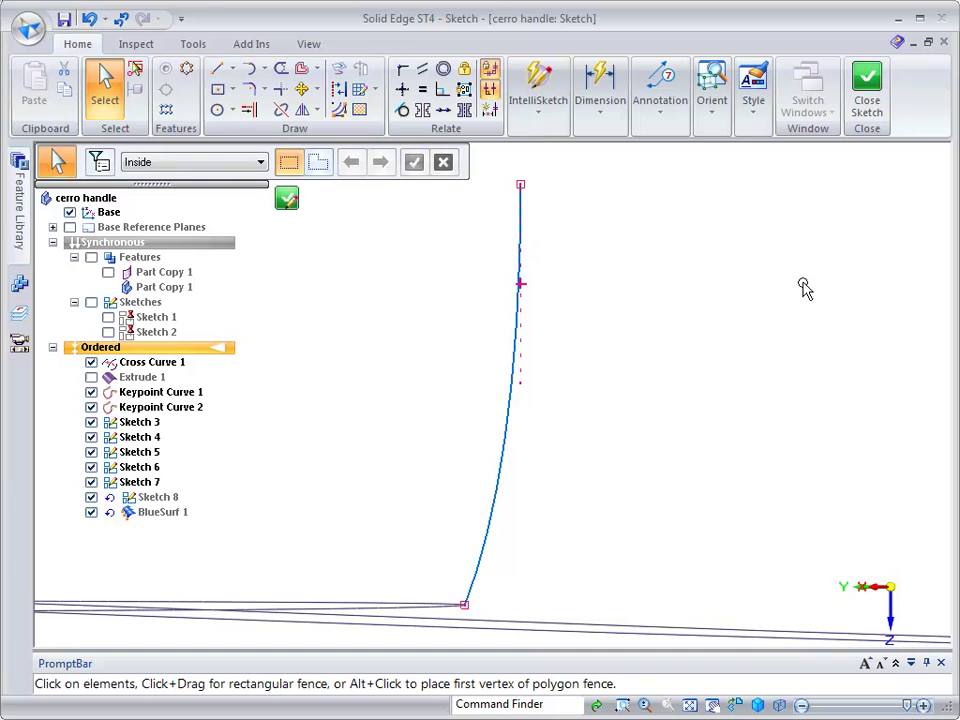
left_click(866, 92)
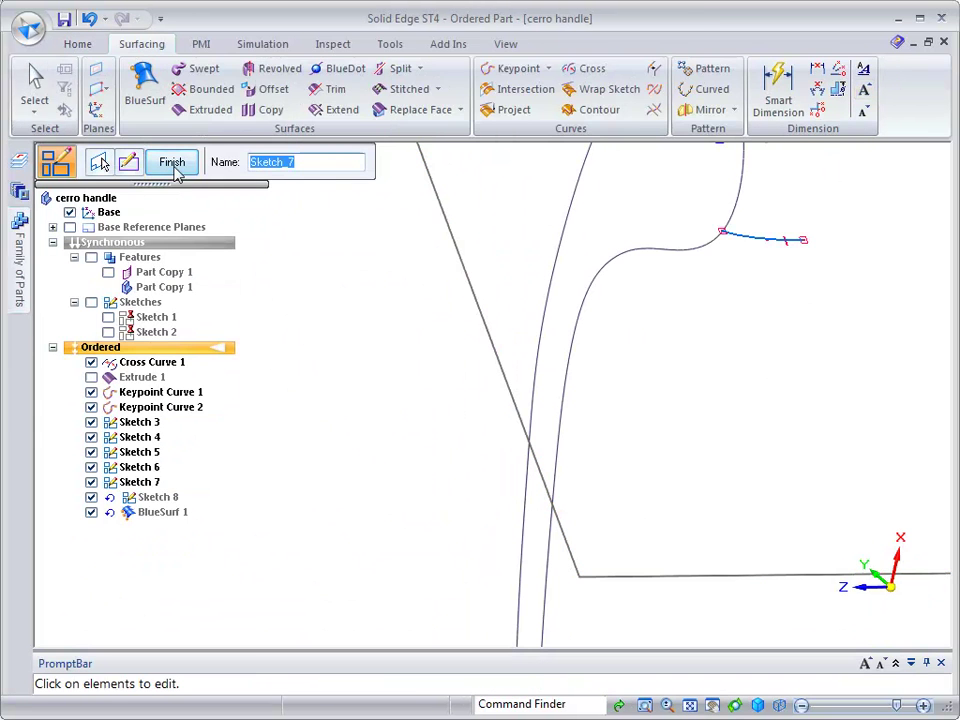
left_click(176, 168)
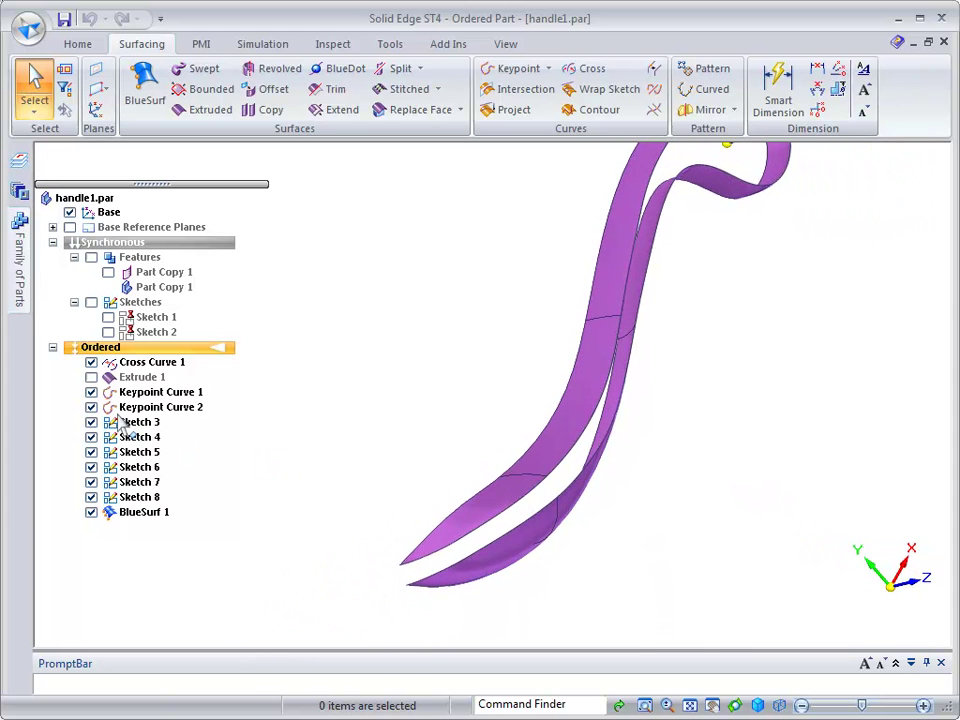
- Show Extrude 1 and hide Sketches 3 through 8 and BlueSurf 1, leaving the cross curve and both keypoint curves displayed
left_click(91, 377)
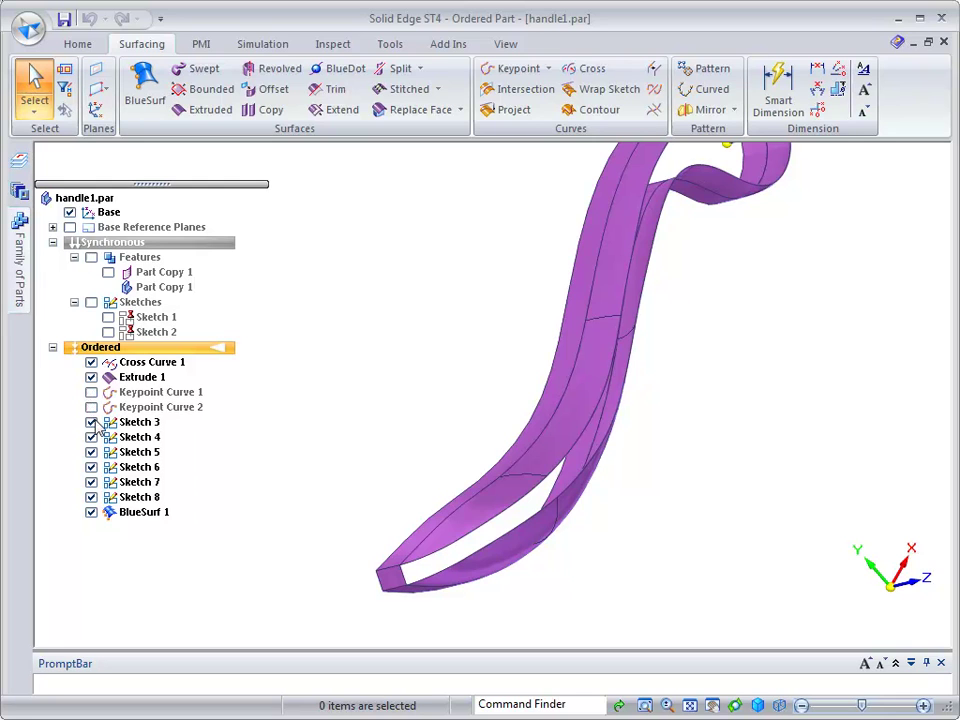
left_click(91, 422)
left_click(91, 437)
left_click(91, 452)
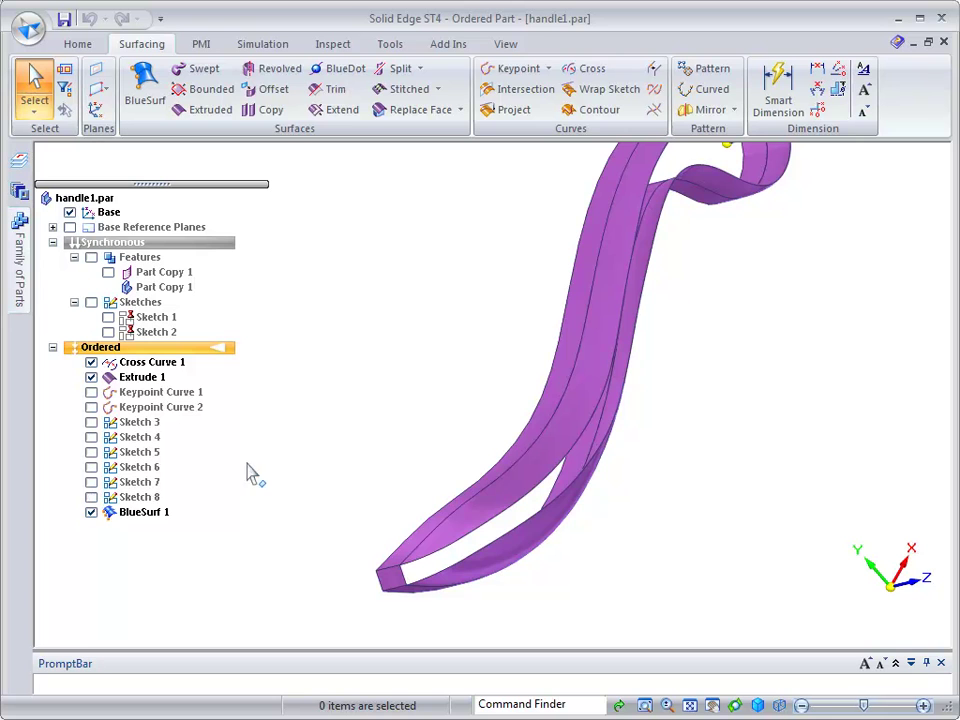
middle_click_drag(360, 418, 347, 510)
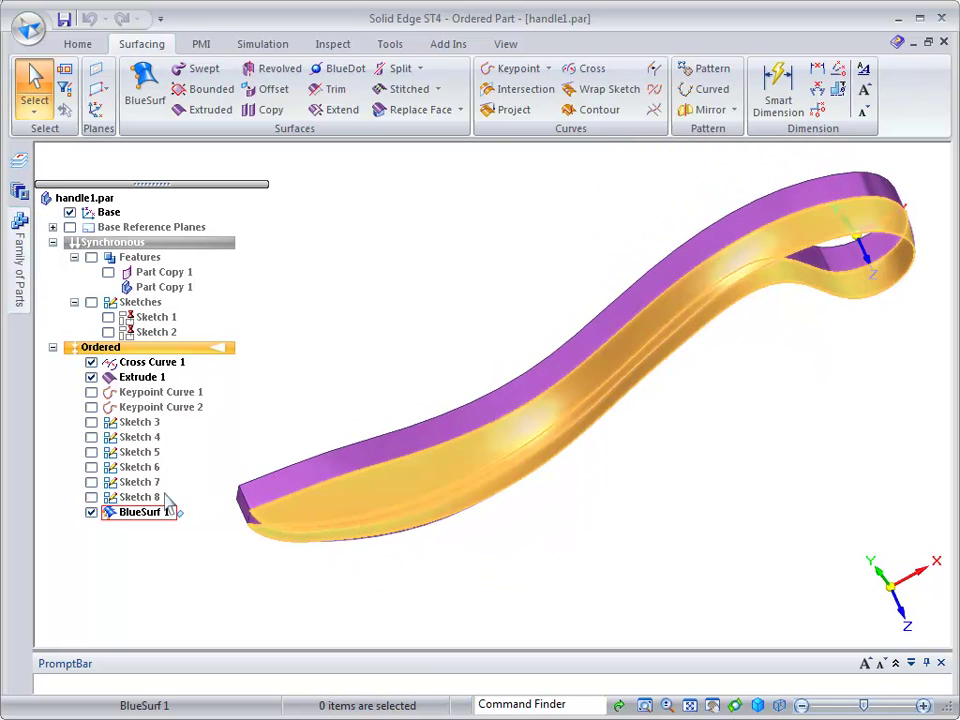
left_click(91, 514)
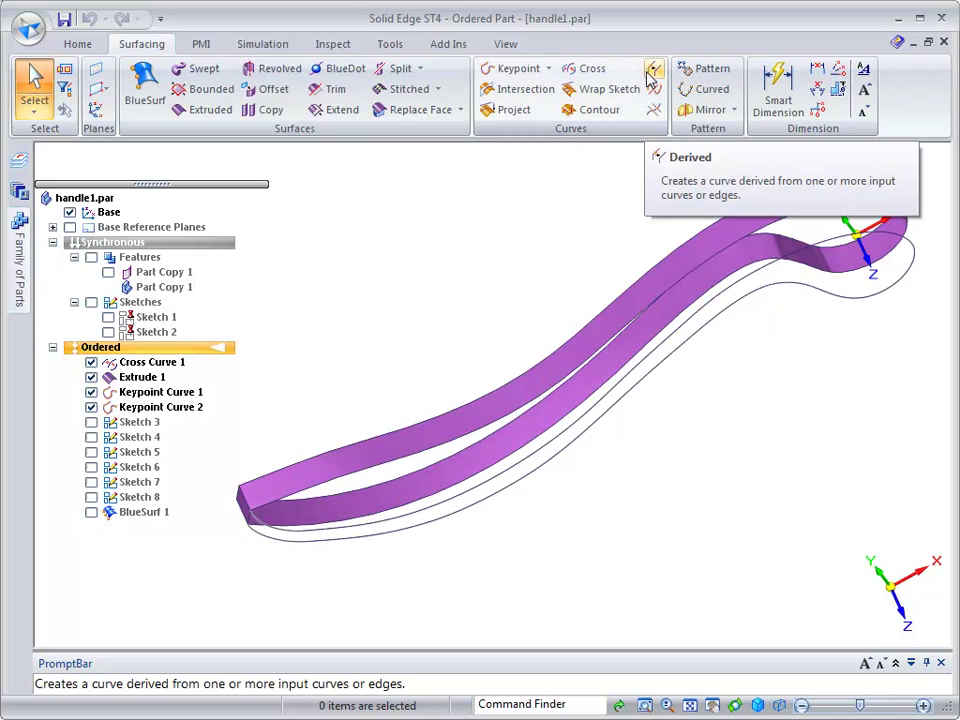
- Create a derived curve from the cross curve and both keypoint curves along the handle's outline
left_click(653, 72)
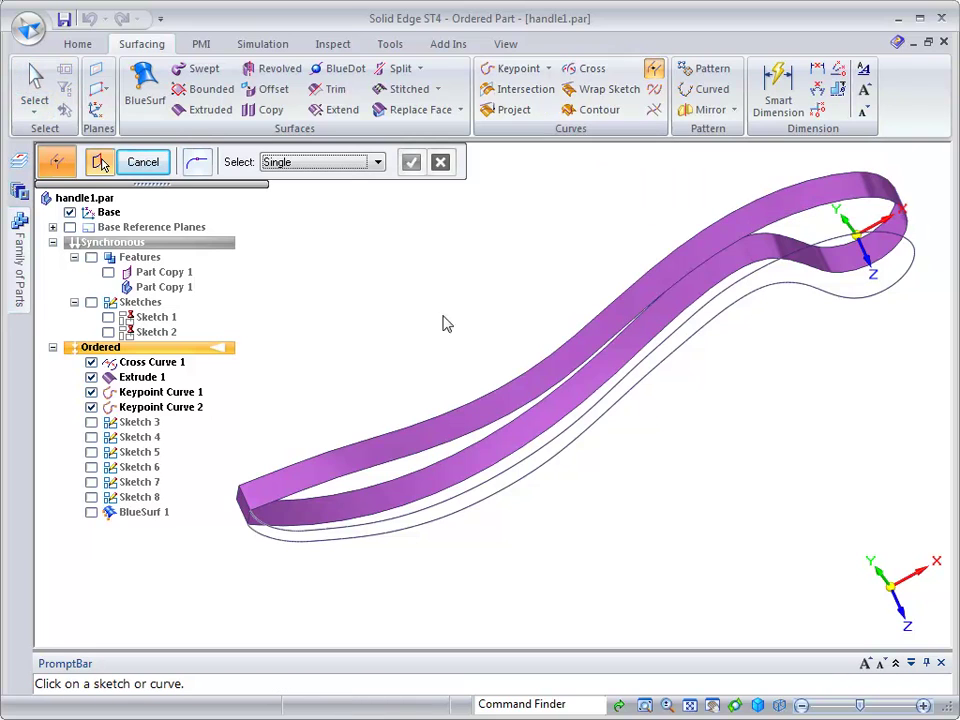
left_click(300, 532)
left_click(328, 540)
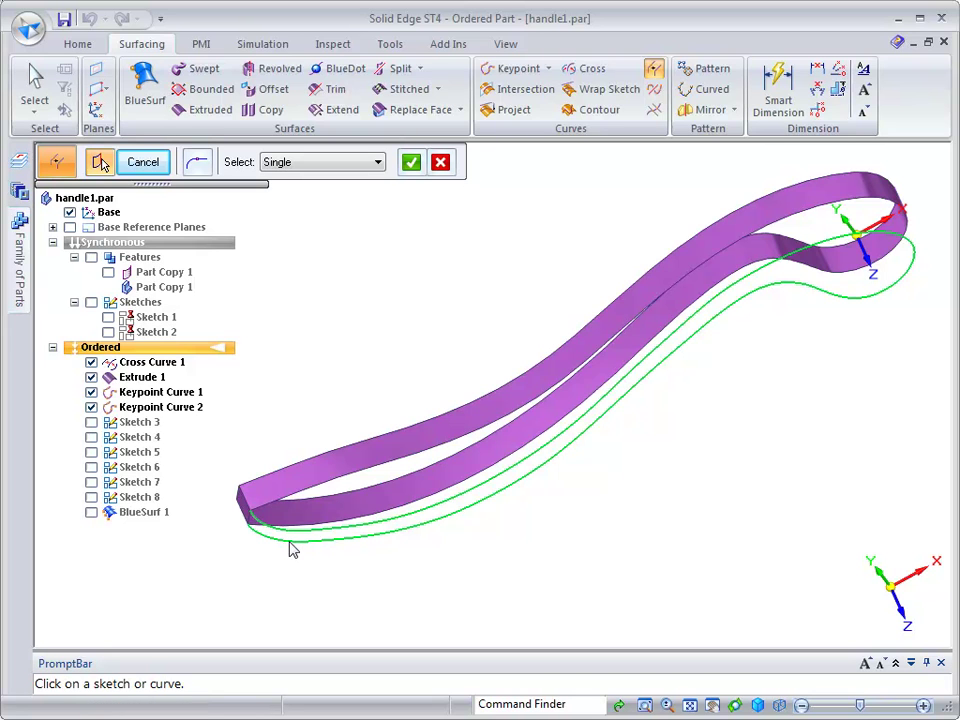
left_click(412, 161)
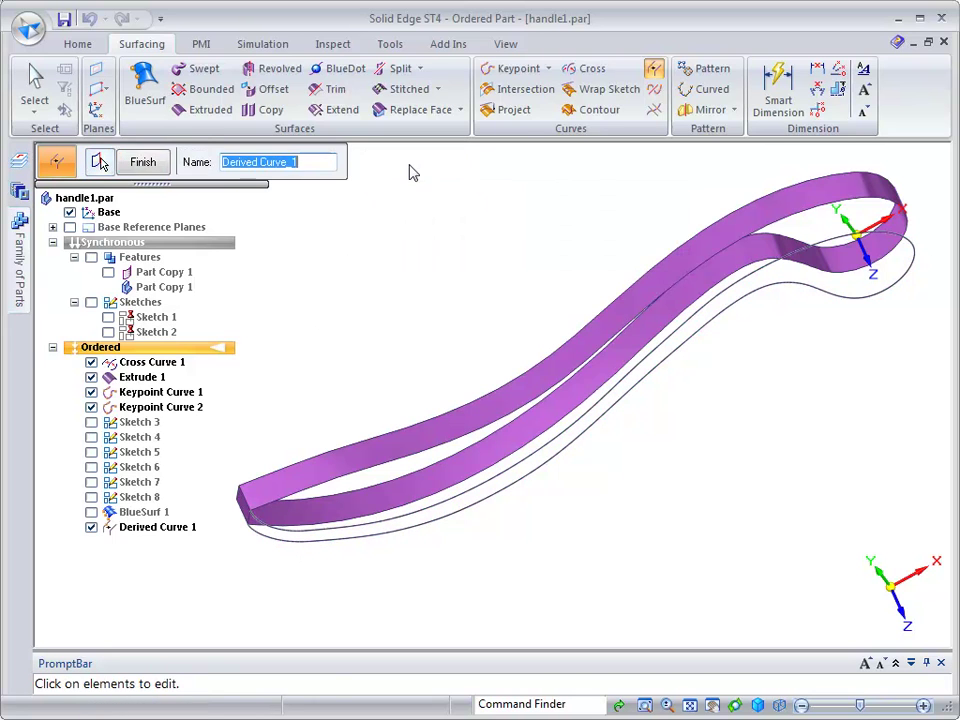
left_click(148, 162)
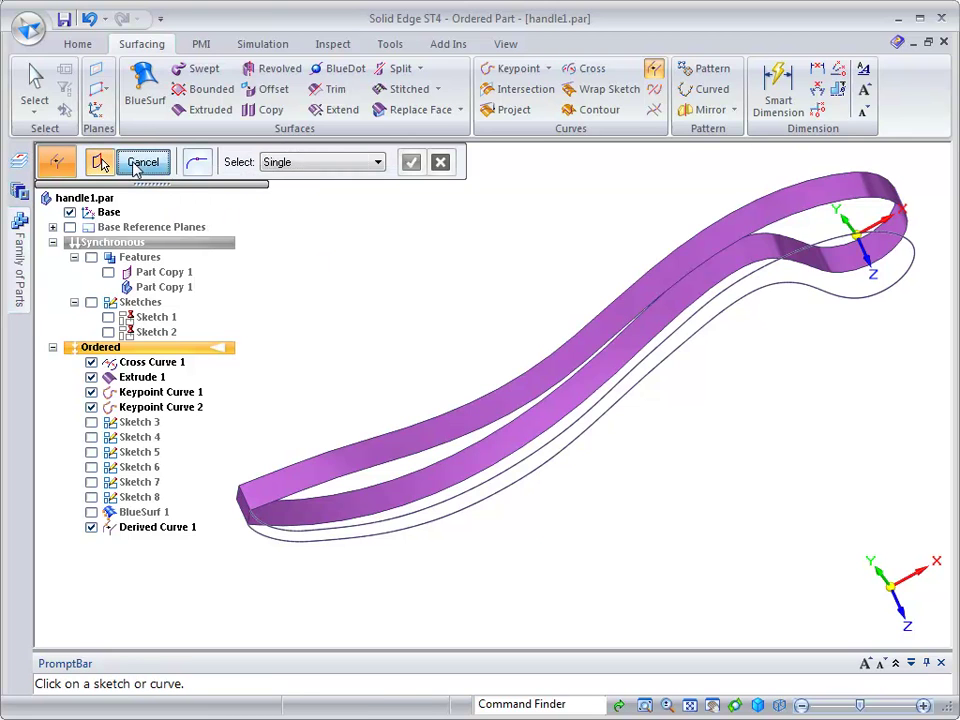
left_click(136, 162)
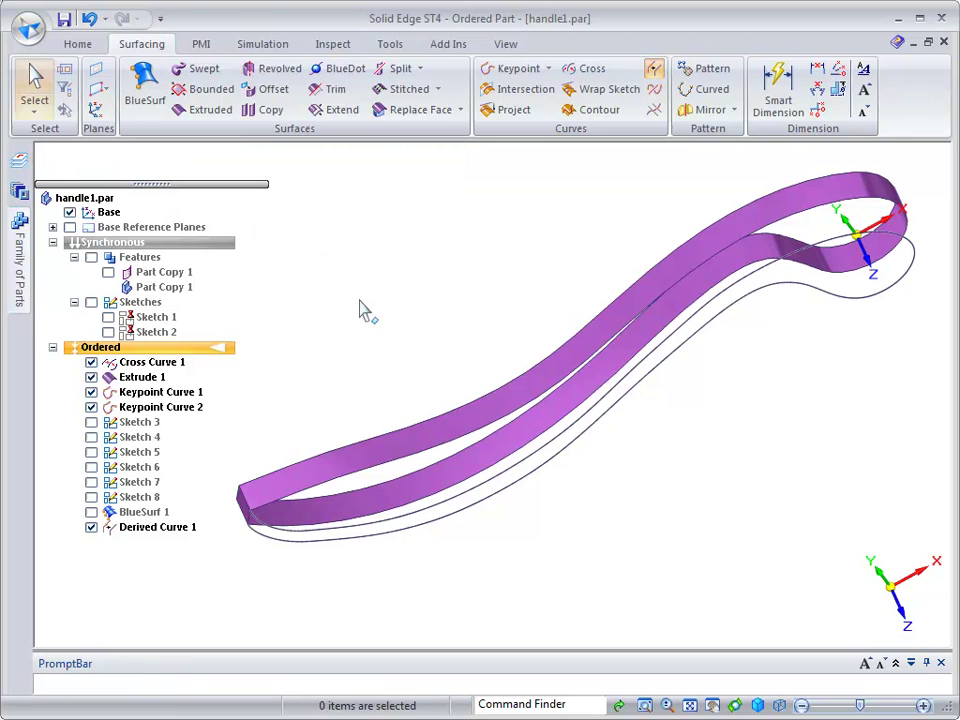
- Split the derived curve at the keypoint on the outer edge of the handle's hook
left_click(655, 92)
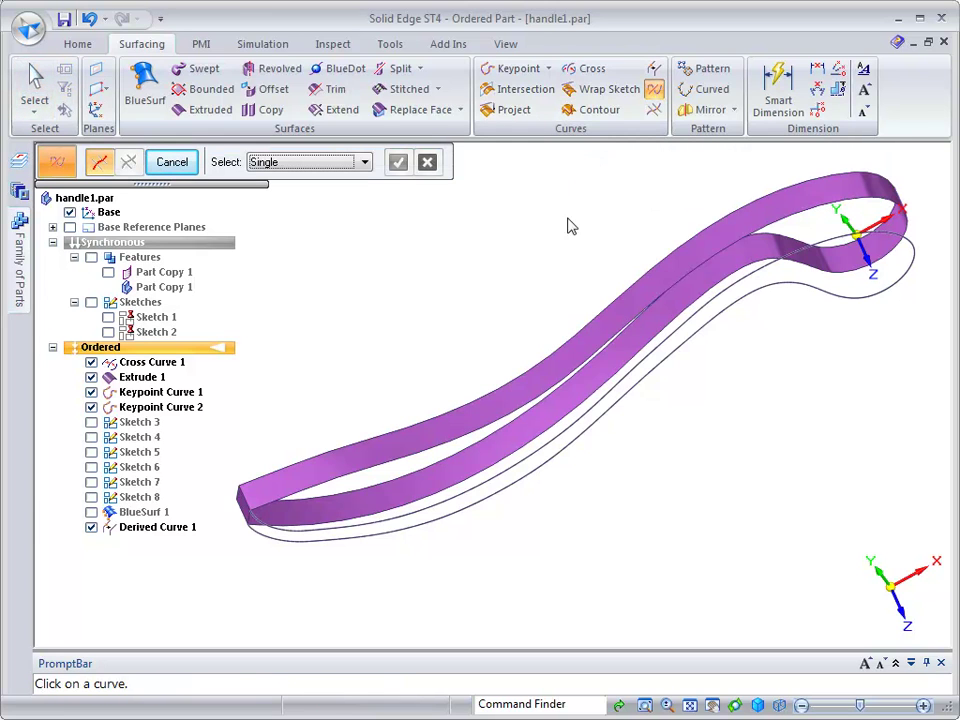
left_click(870, 300)
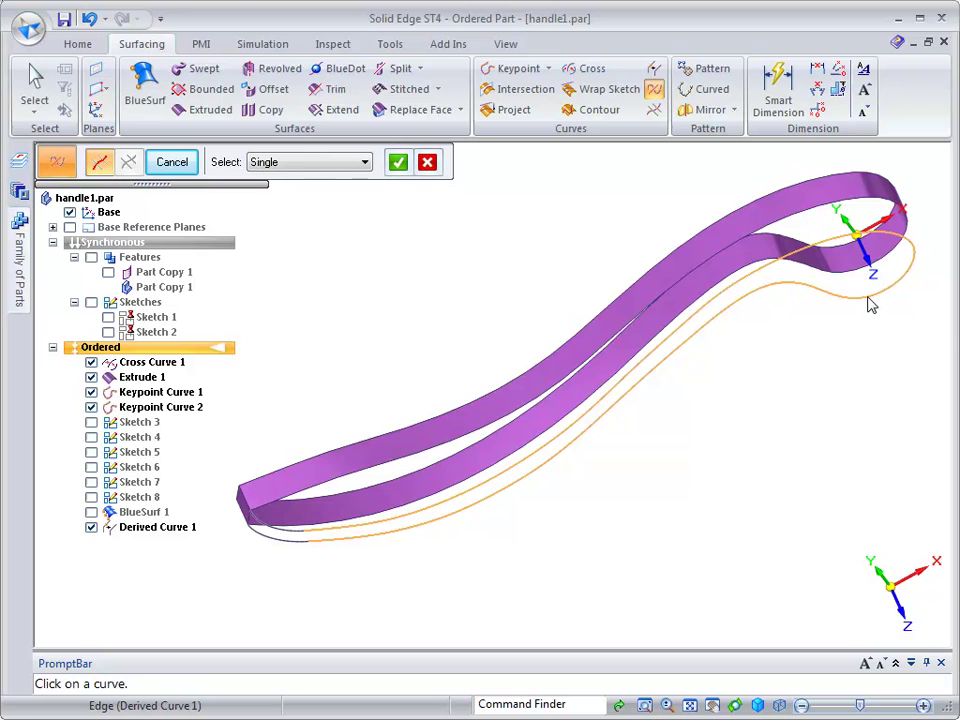
left_click(869, 305)
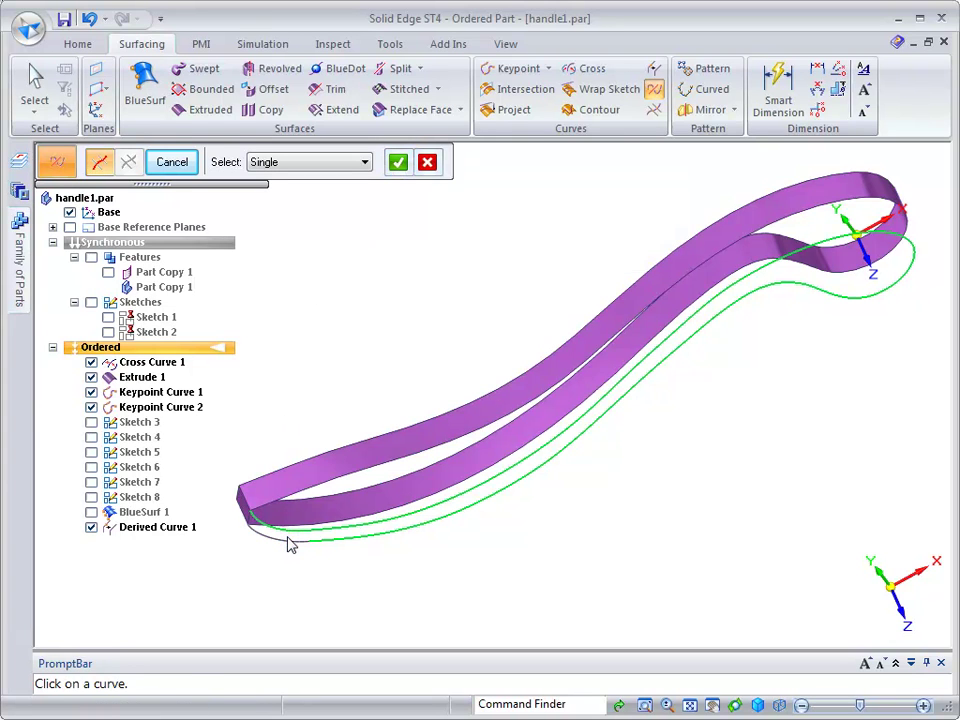
left_click(397, 163)
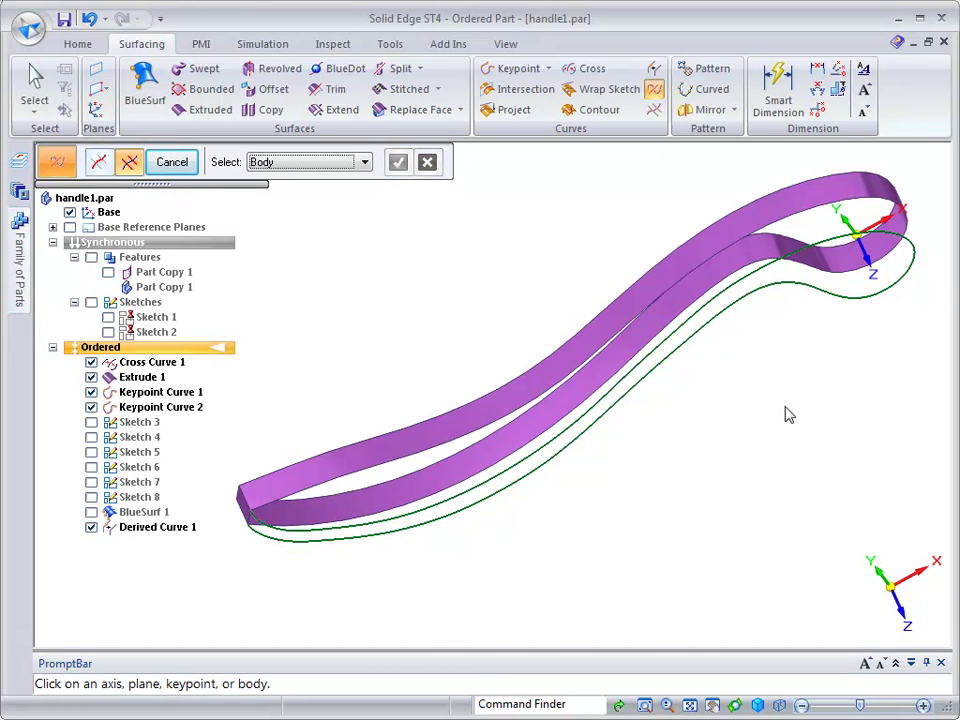
left_click(885, 298)
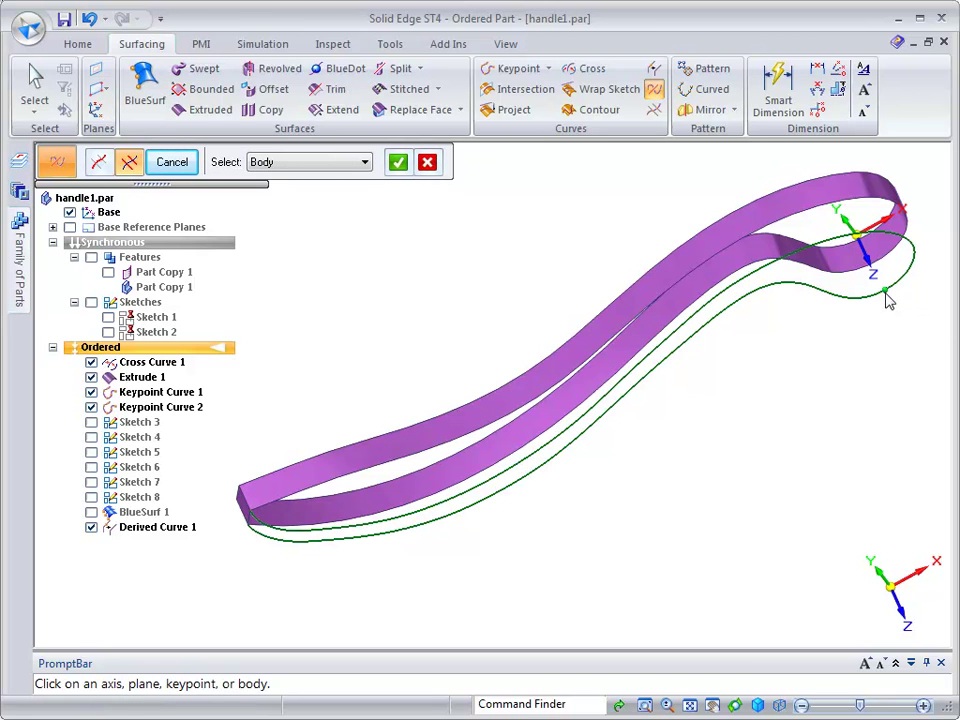
left_click(397, 162)
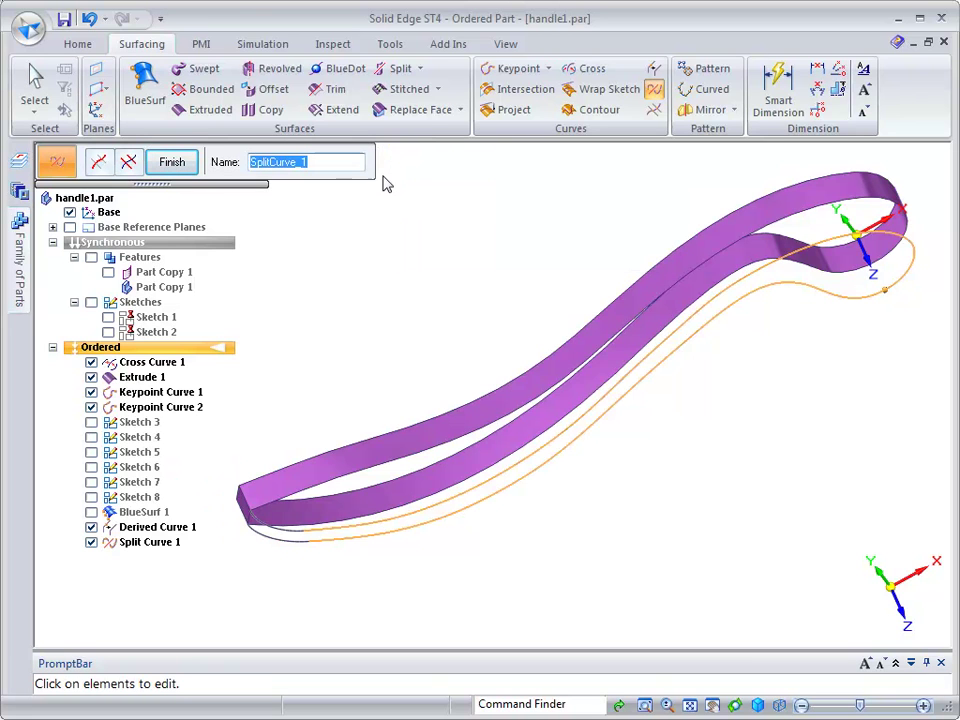
left_click(174, 162)
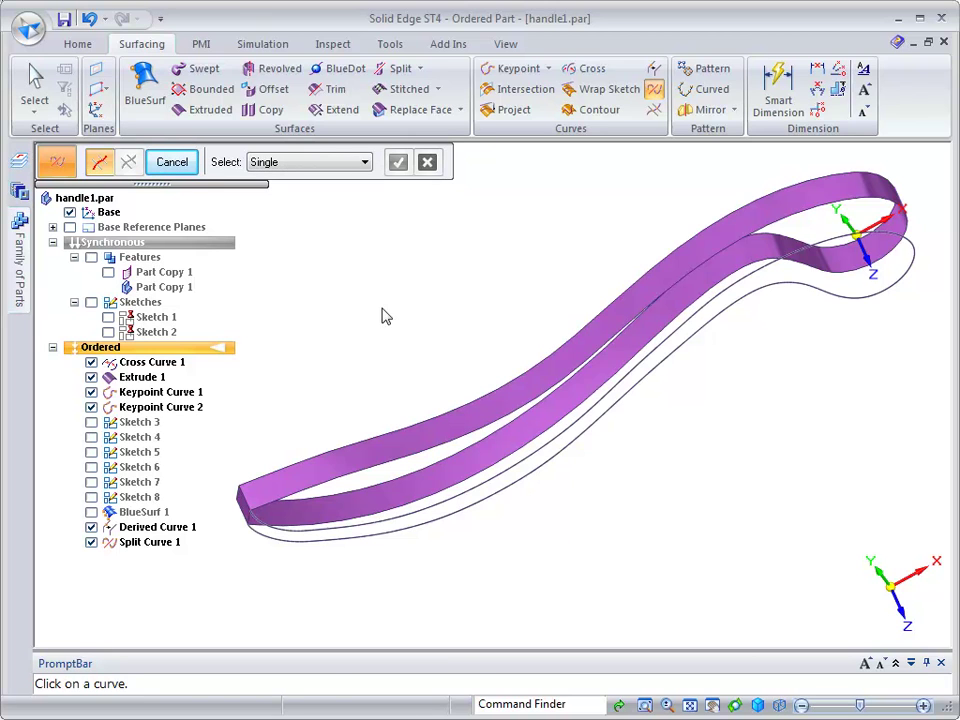
- Create a BlueSurf from the handle's tip edge to the hook's split point, guided by the two halves of the split curve
left_click(146, 86)
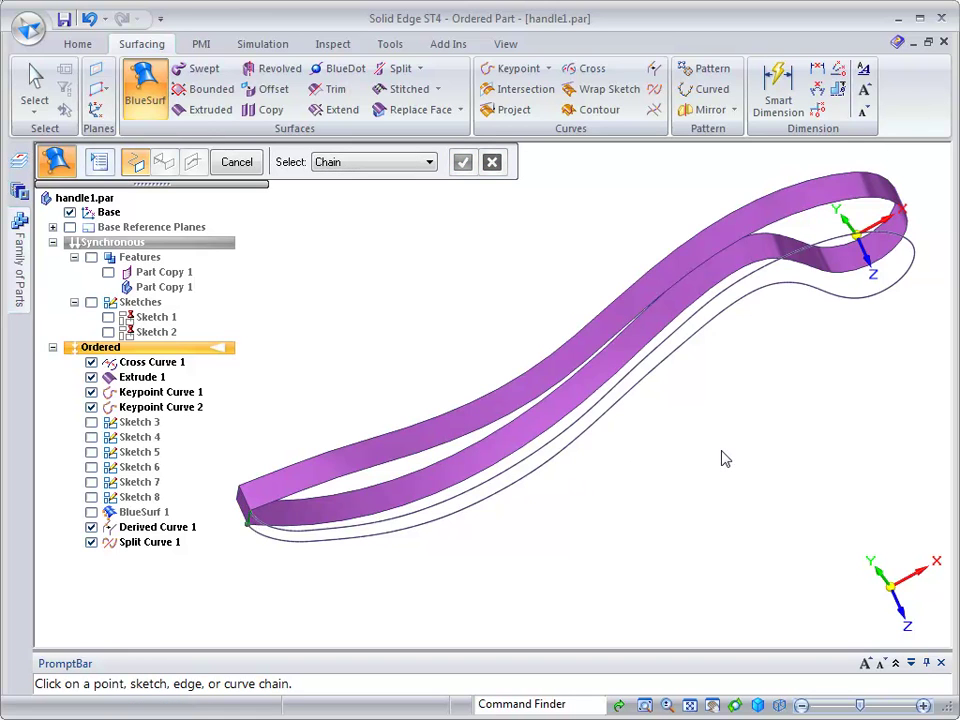
left_click(879, 300)
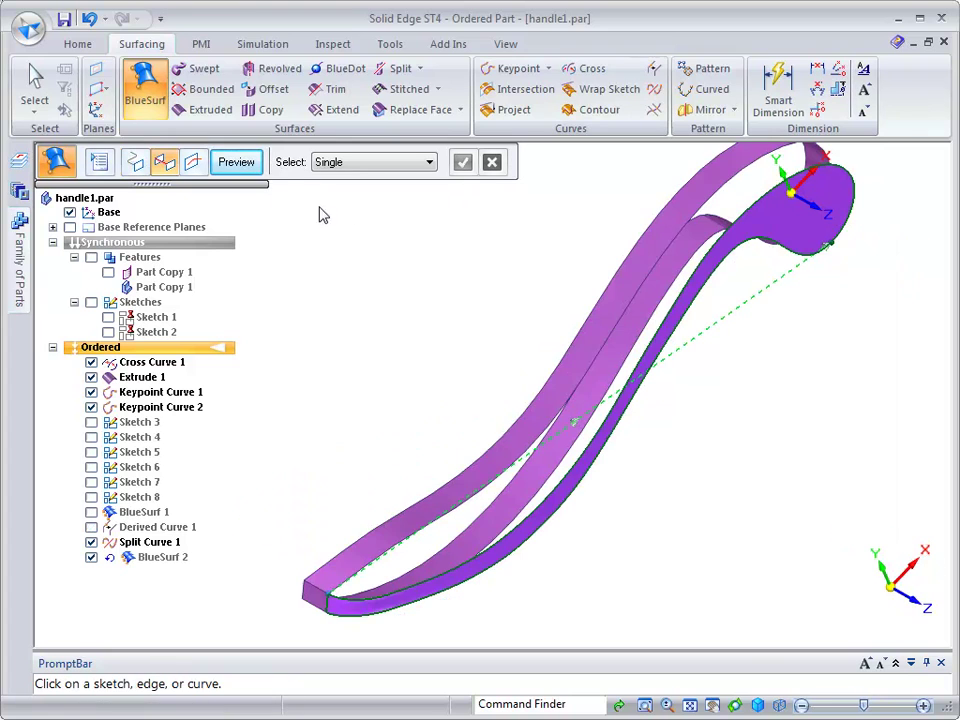
left_click(237, 166)
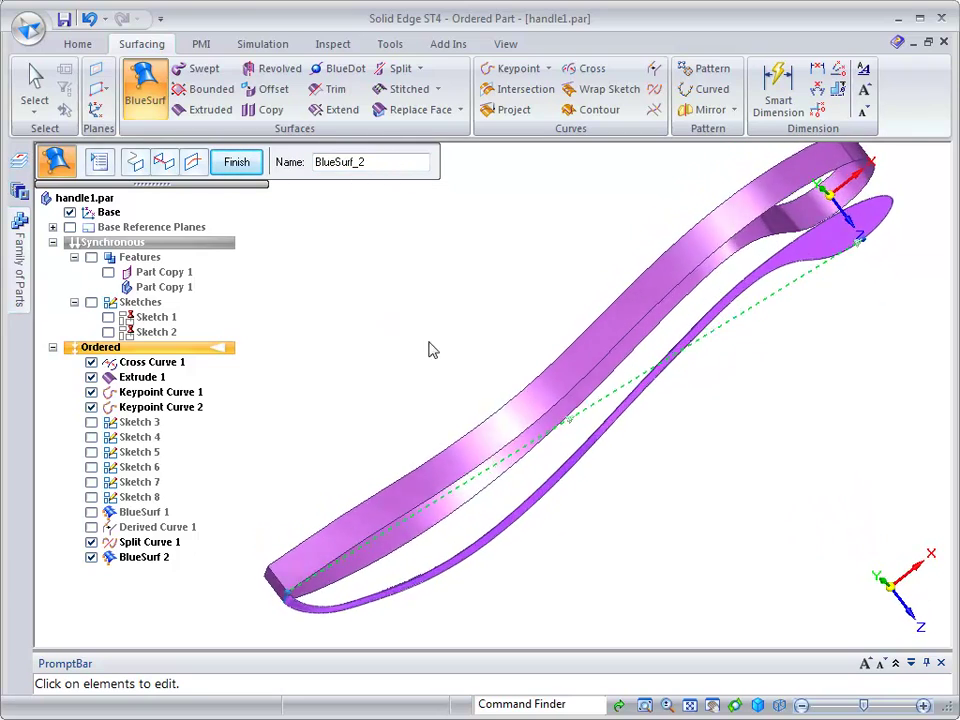
- Show BlueSurf 1 and hide Extrude 1 together with the cross, split and keypoint curves
left_click(91, 512)
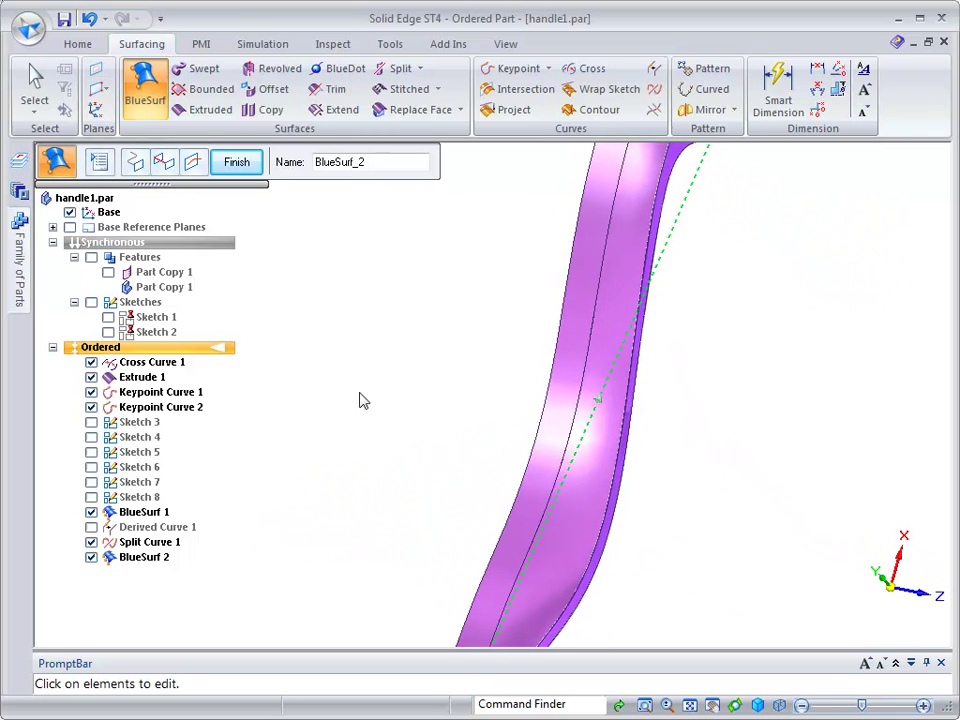
left_click(91, 377)
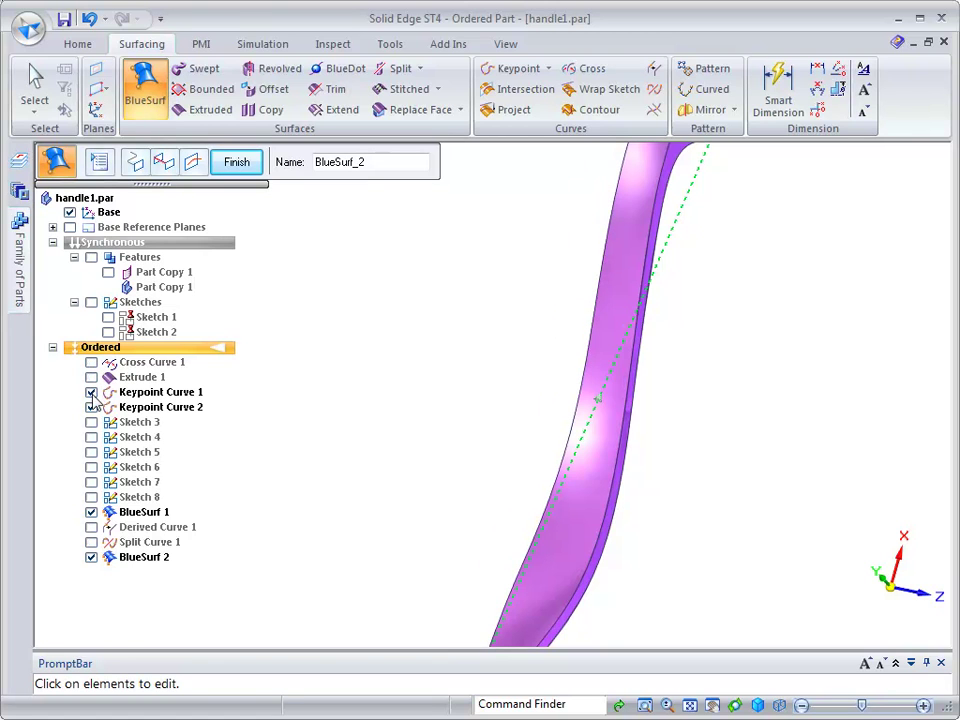
left_click(91, 407)
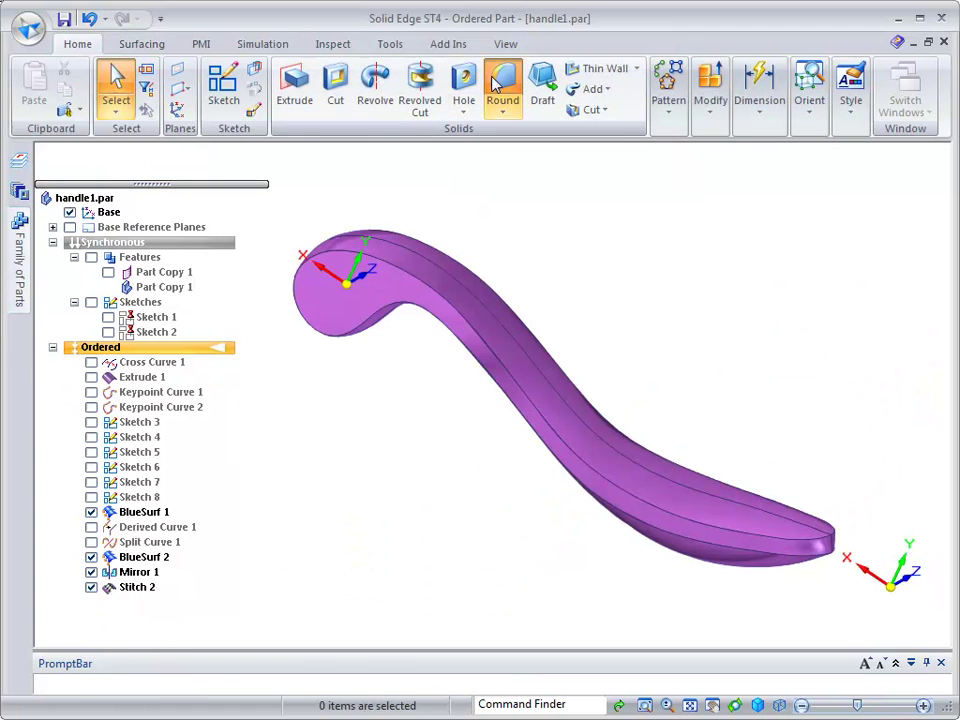
- Round the edges of both side faces of the stitched handle with a 0.050 in radius
left_click(502, 90)
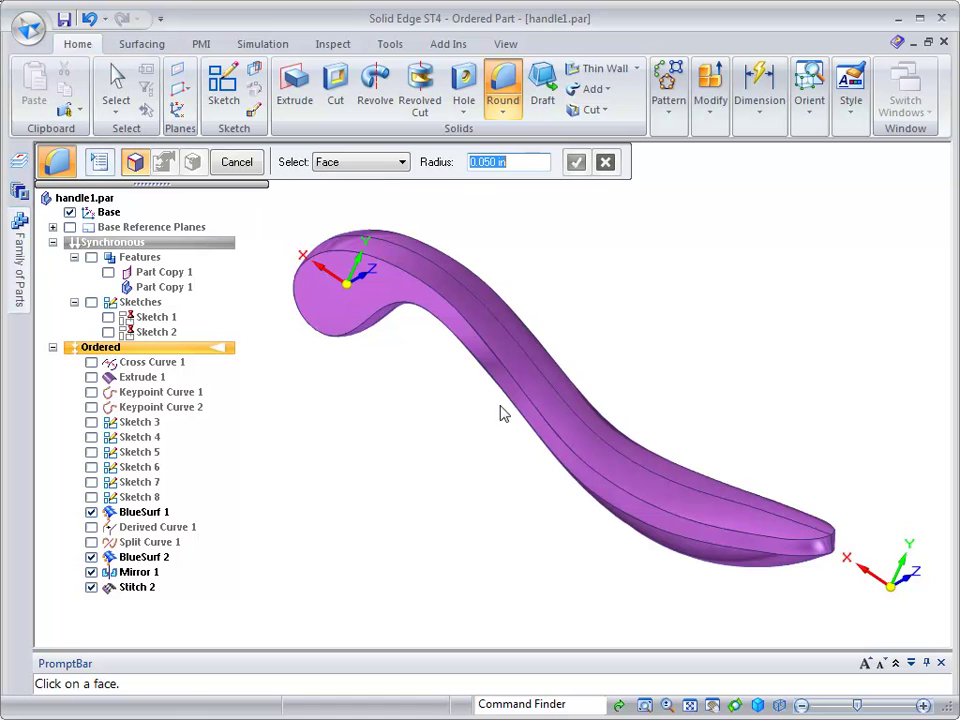
left_click(718, 541)
middle_click_drag(718, 537, 577, 506)
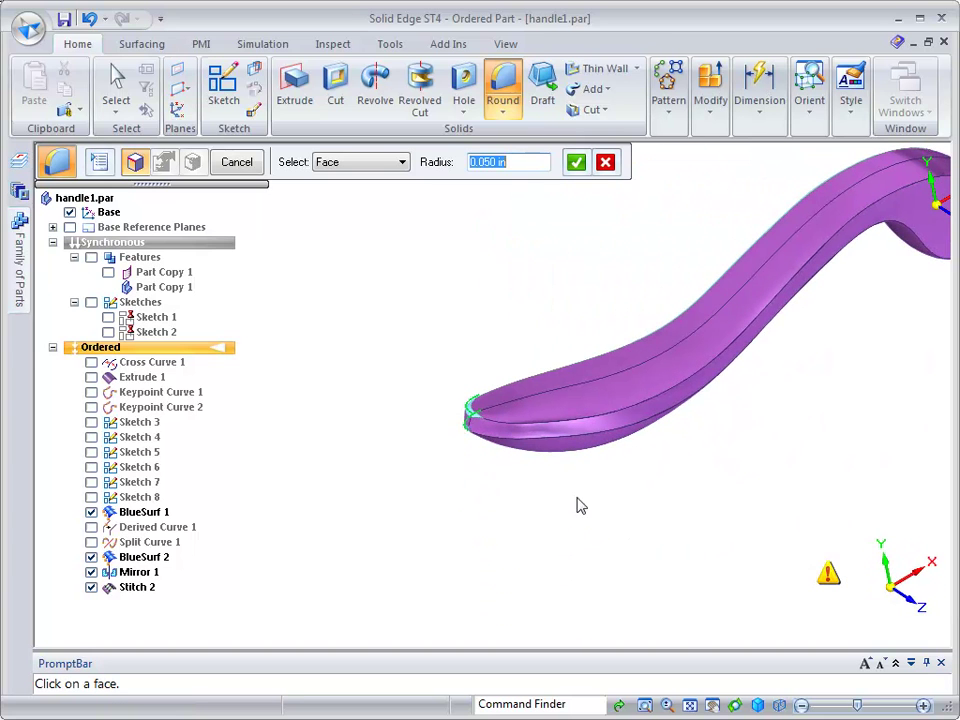
left_click(584, 434)
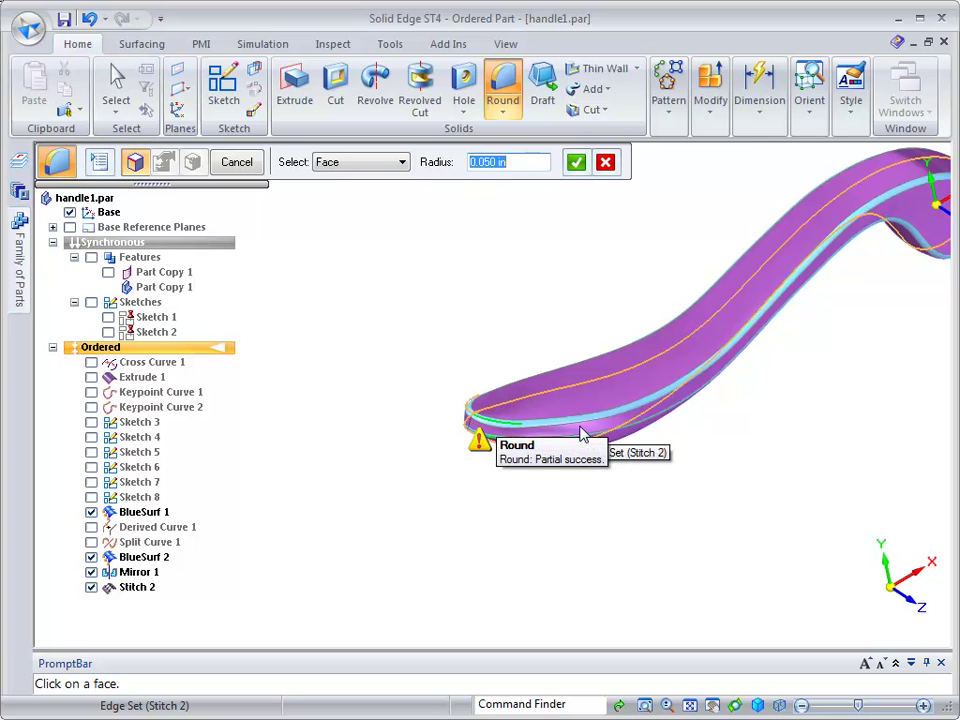
left_click(577, 163)
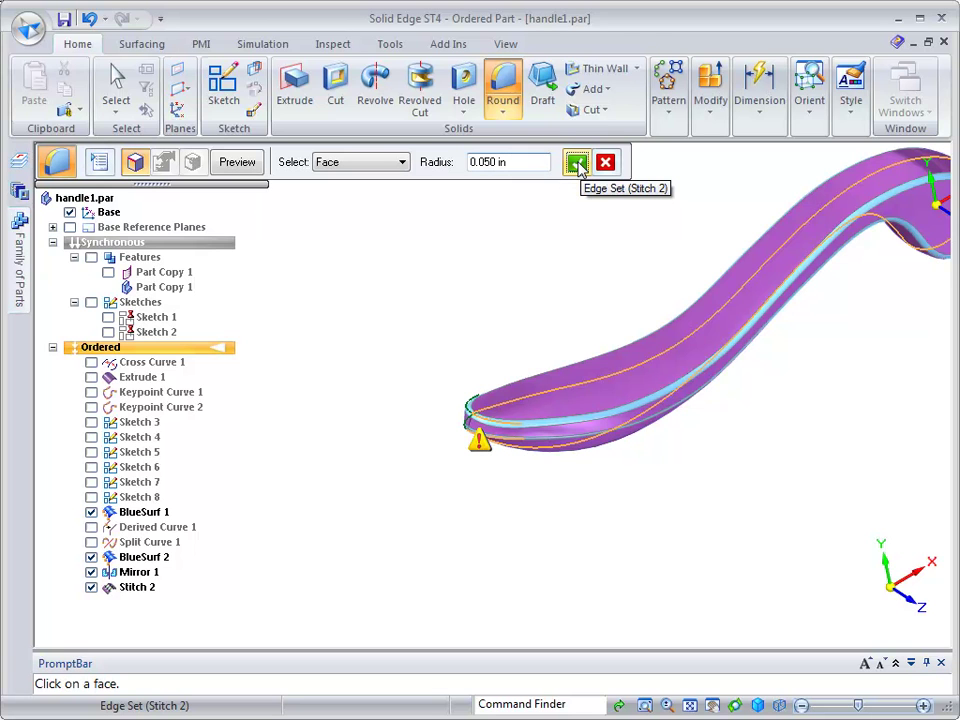
left_click(577, 163)
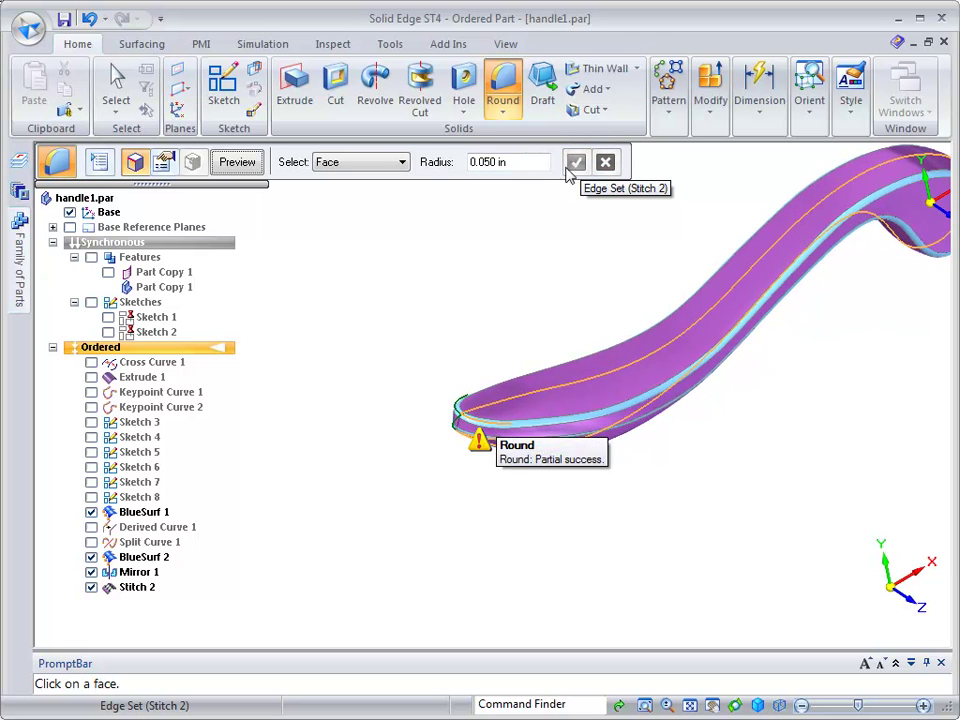
left_click(223, 163)
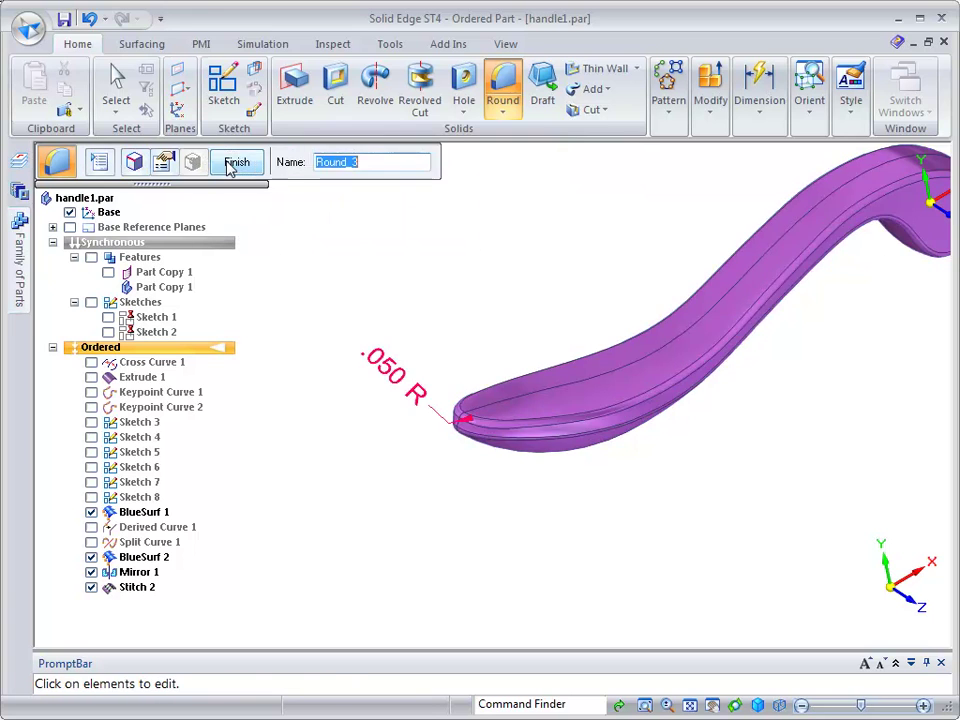
left_click(229, 163)
key("ctrl+i")
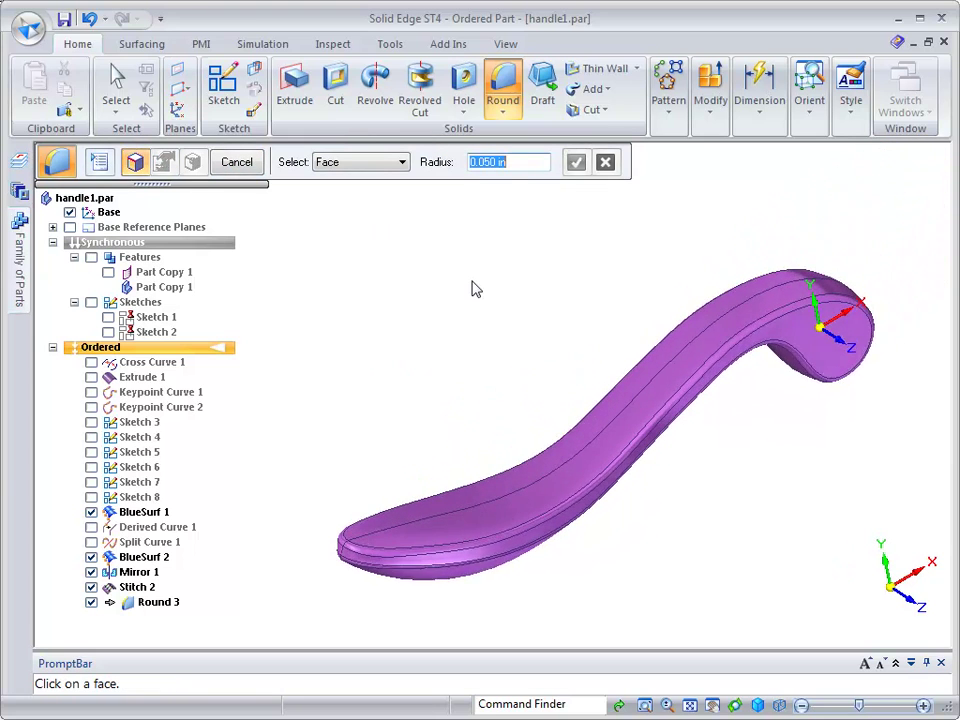
key("ctrl+f")
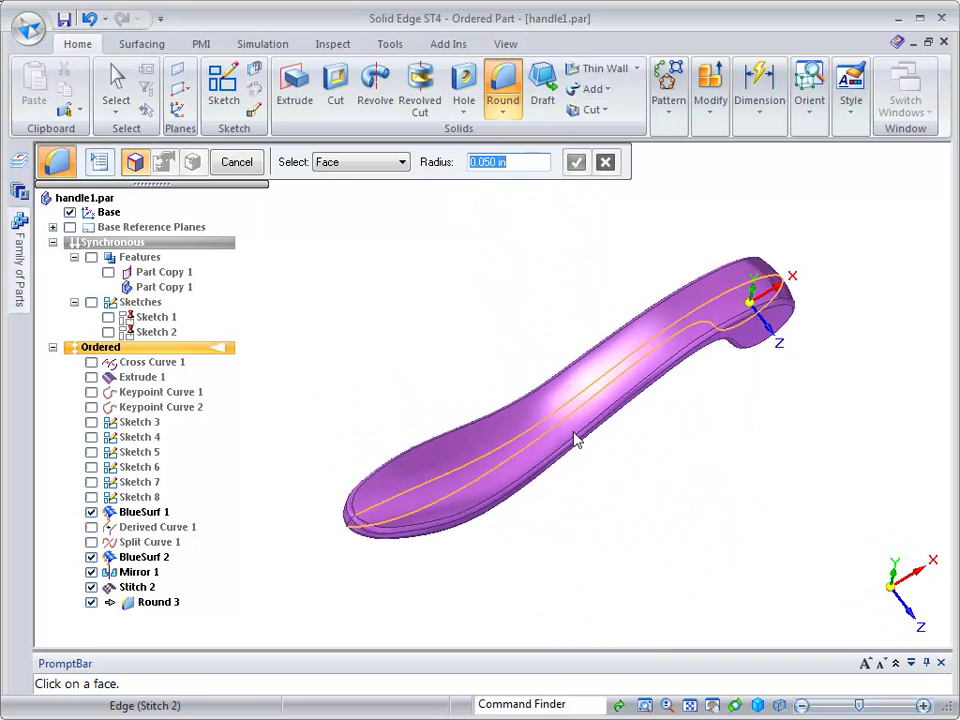
scroll(536, 487, "up", 3)
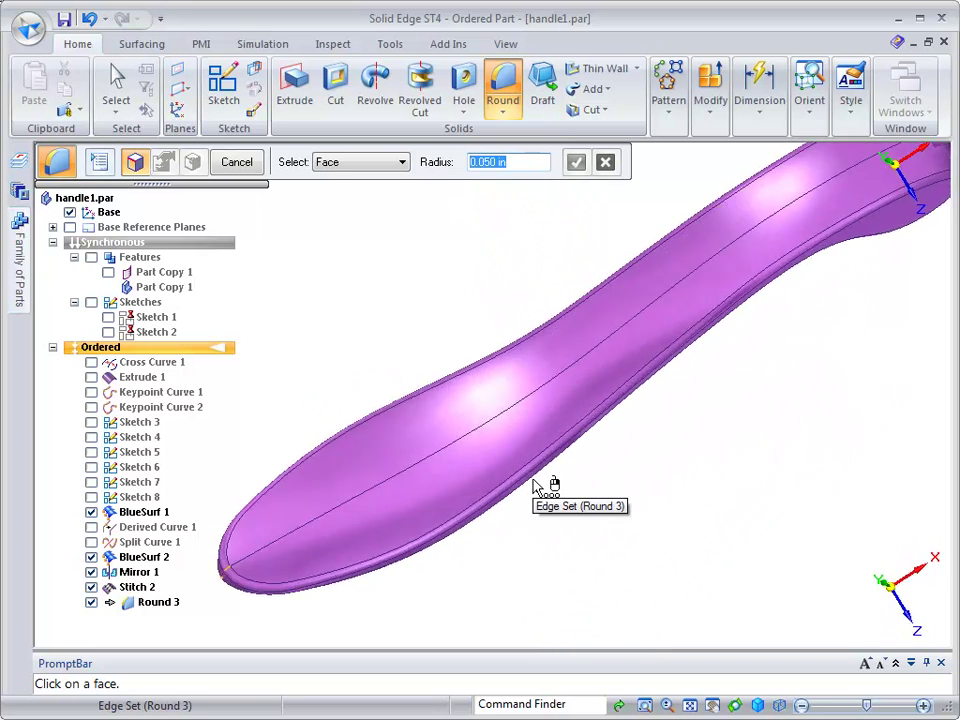